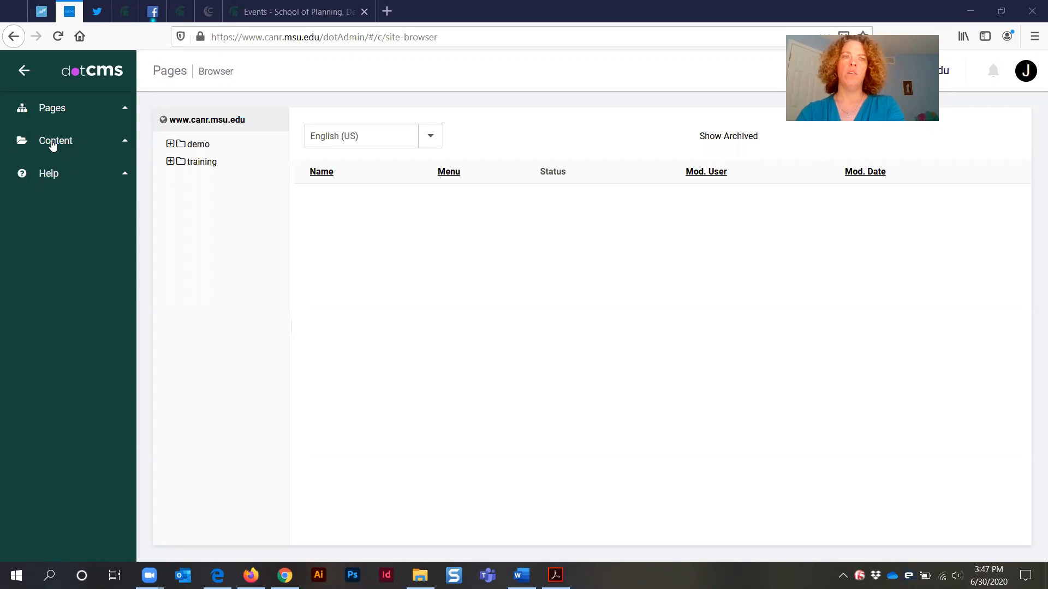
Open the content search and filter the listing to the Digital Document type
click(48, 142)
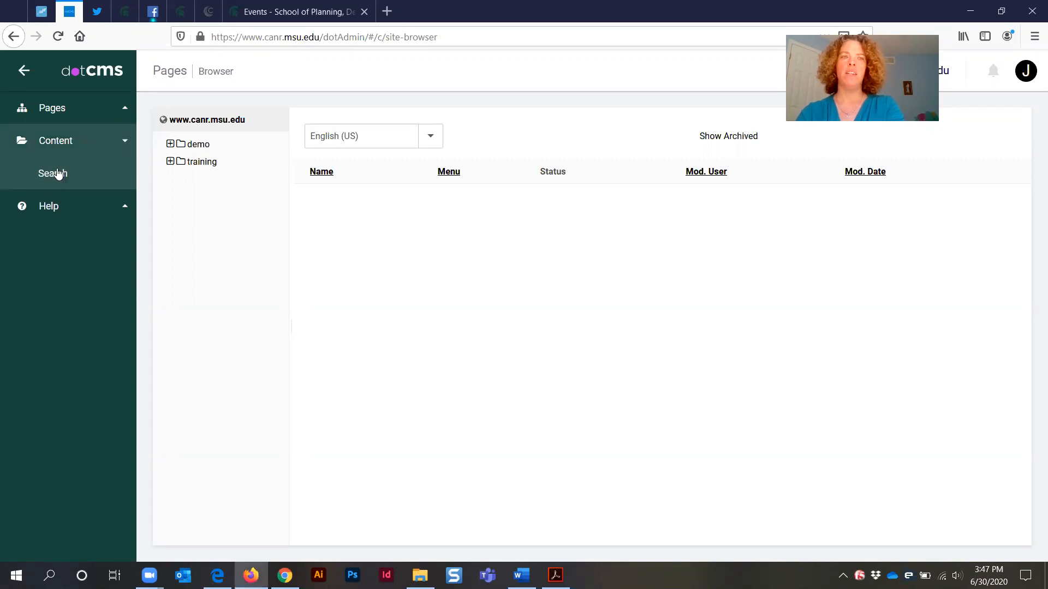
click(53, 174)
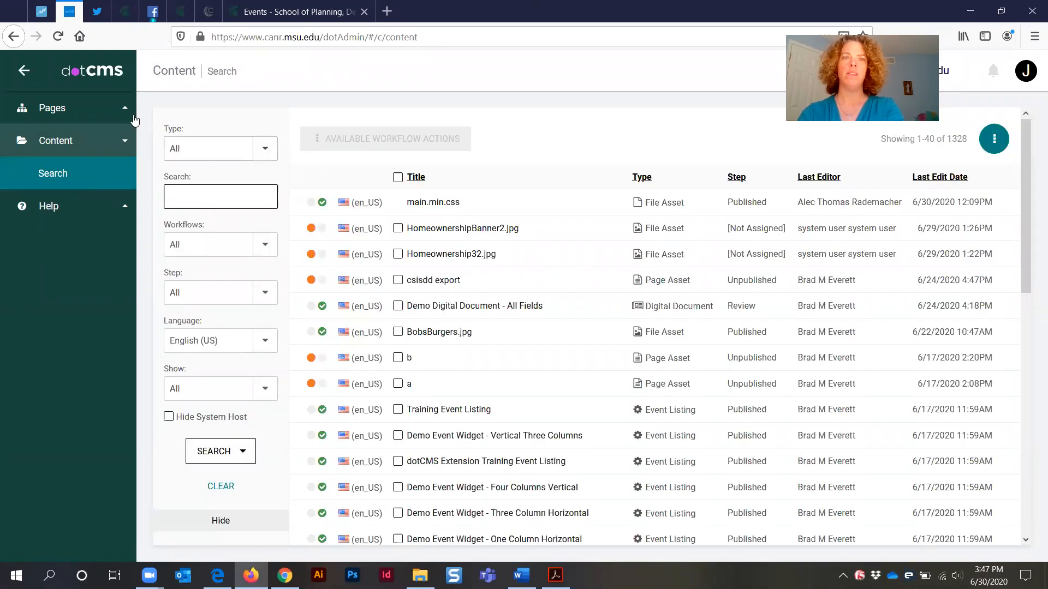
click(266, 150)
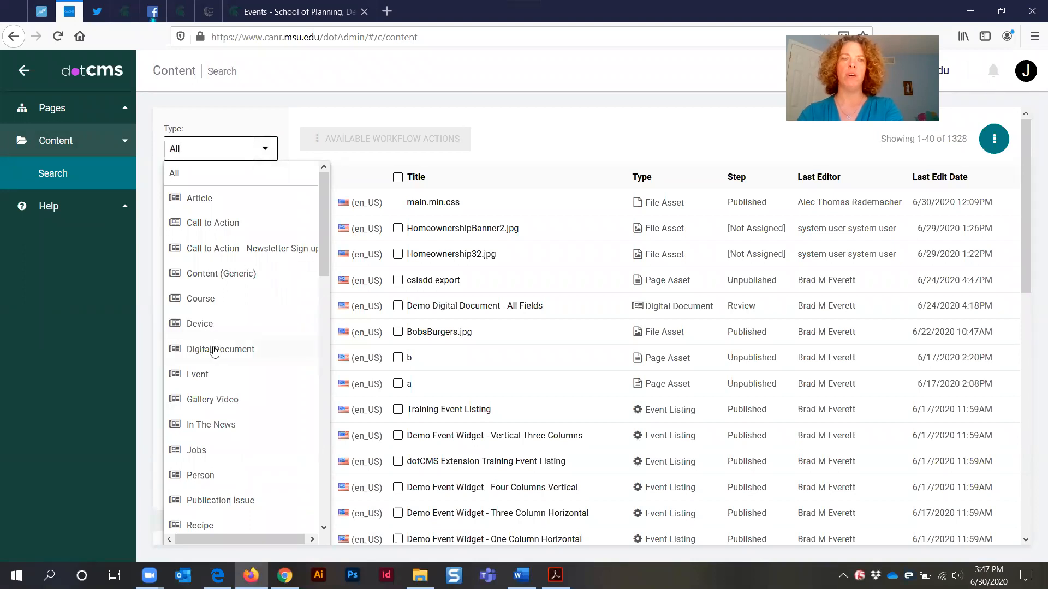
click(215, 350)
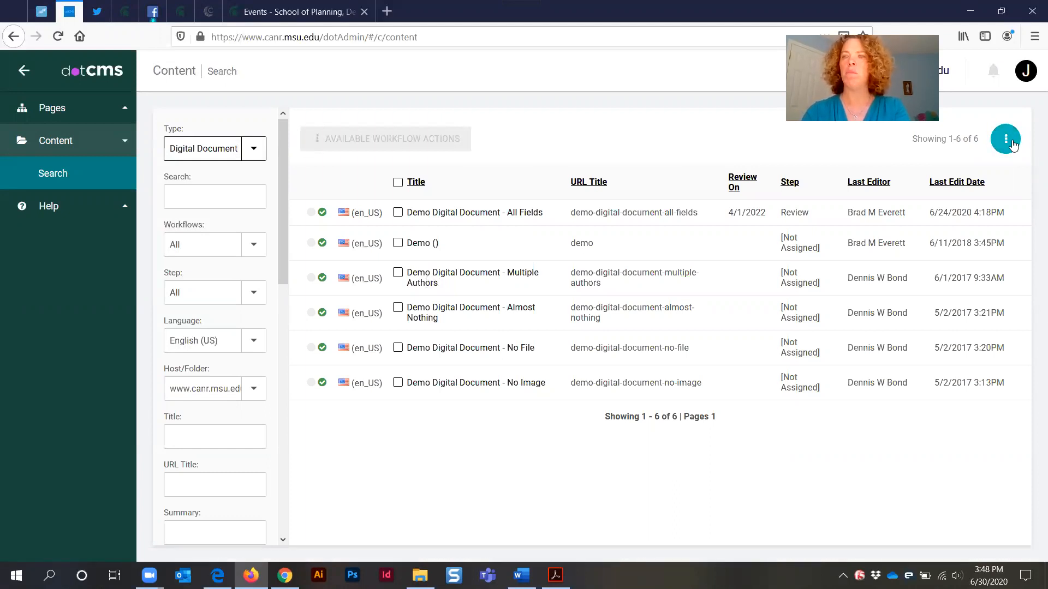
Add a new Digital Document content item and go over the fields of its form
click(1012, 146)
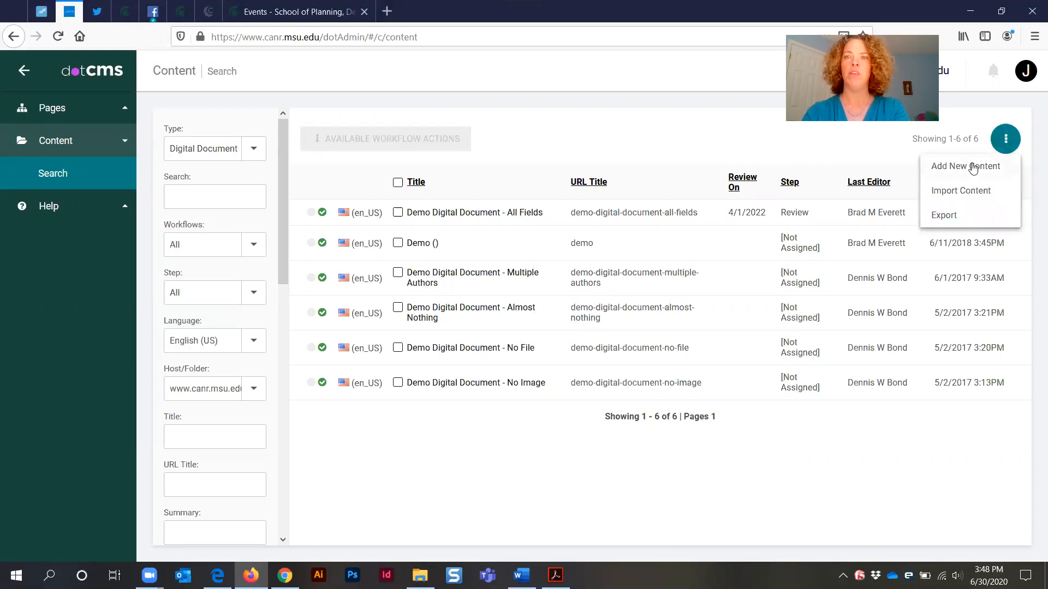
click(973, 169)
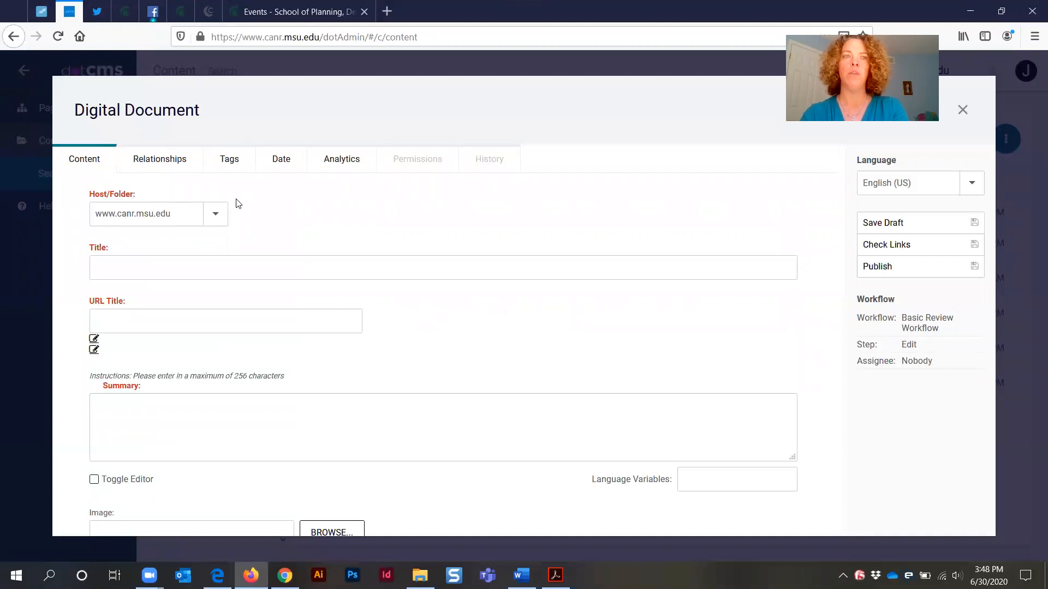
triple_click(114, 193)
drag(90, 248, 167, 250)
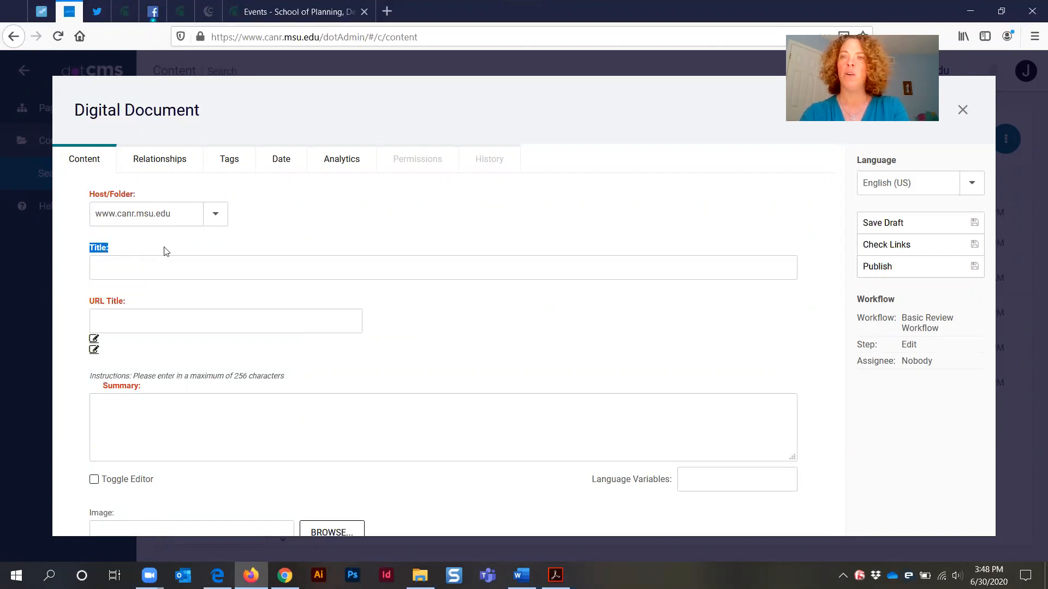
scroll(197, 322, down, 2)
triple_click(103, 390)
click(141, 388)
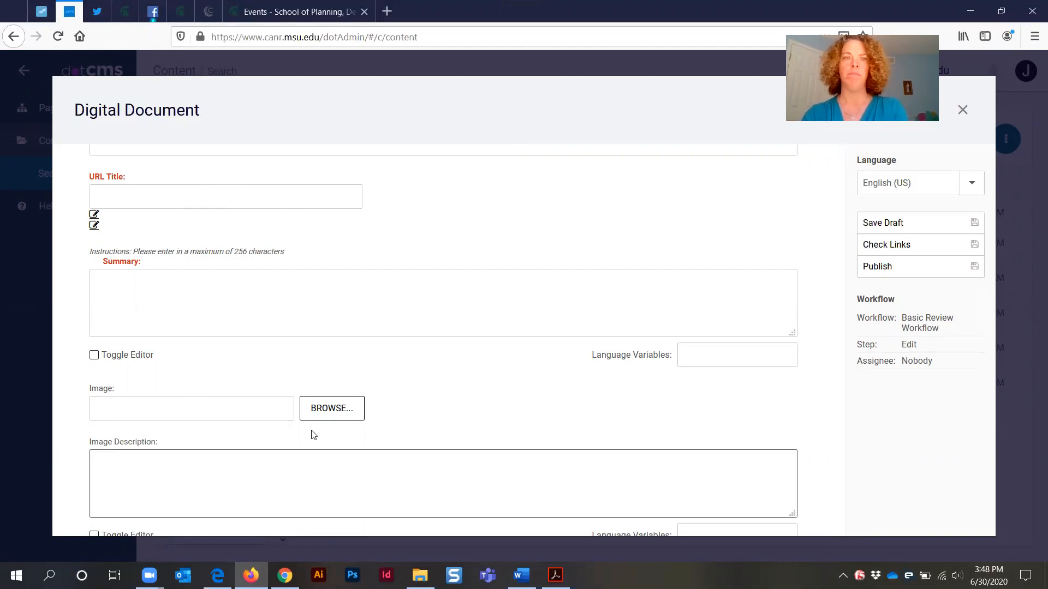
scroll(305, 425, up, 3)
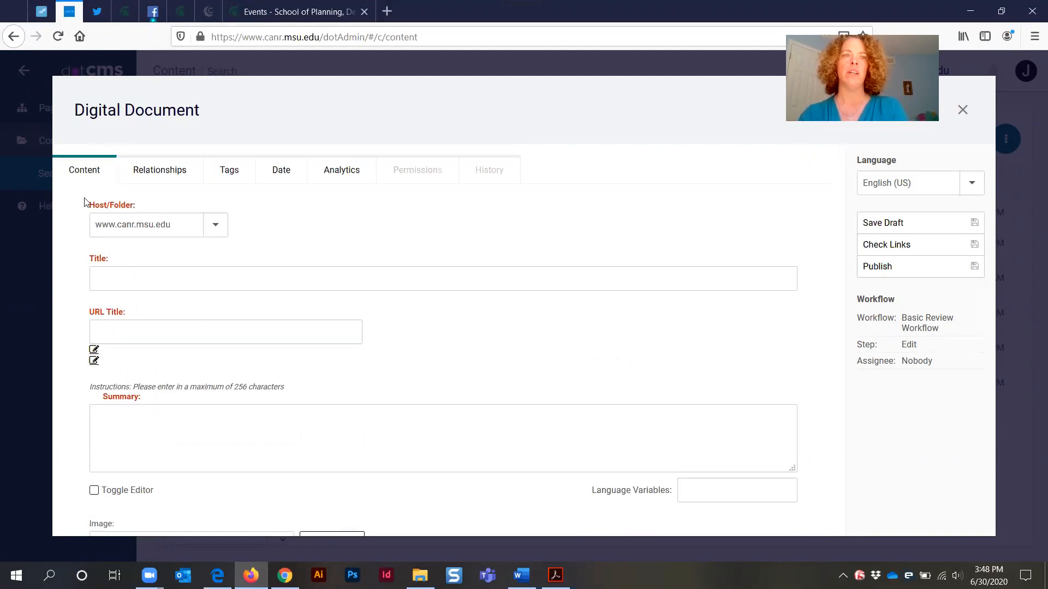
Set the document's Host/Folder to the demo folder
click(215, 230)
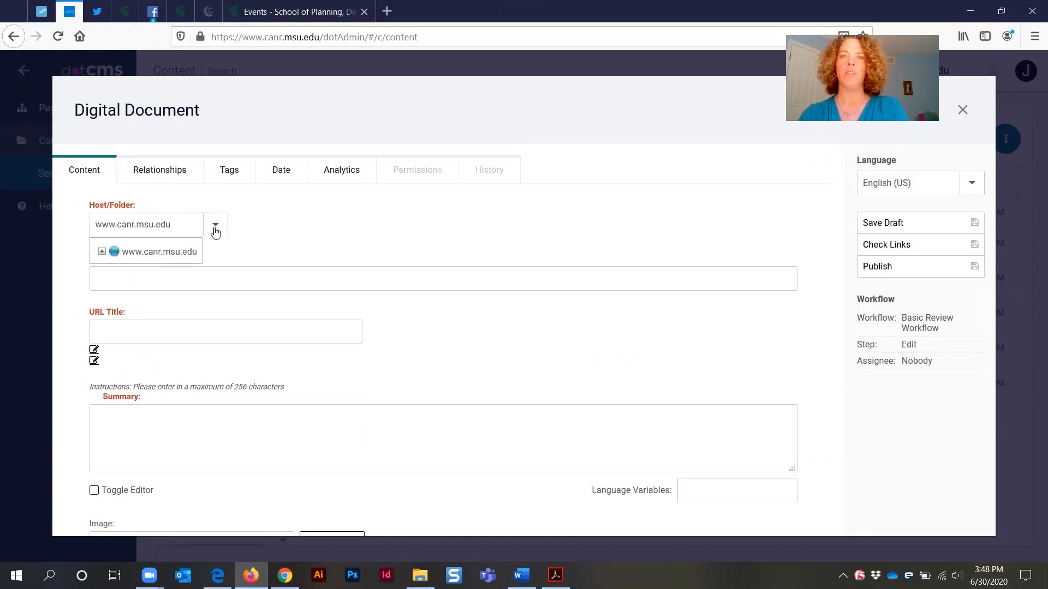
click(102, 252)
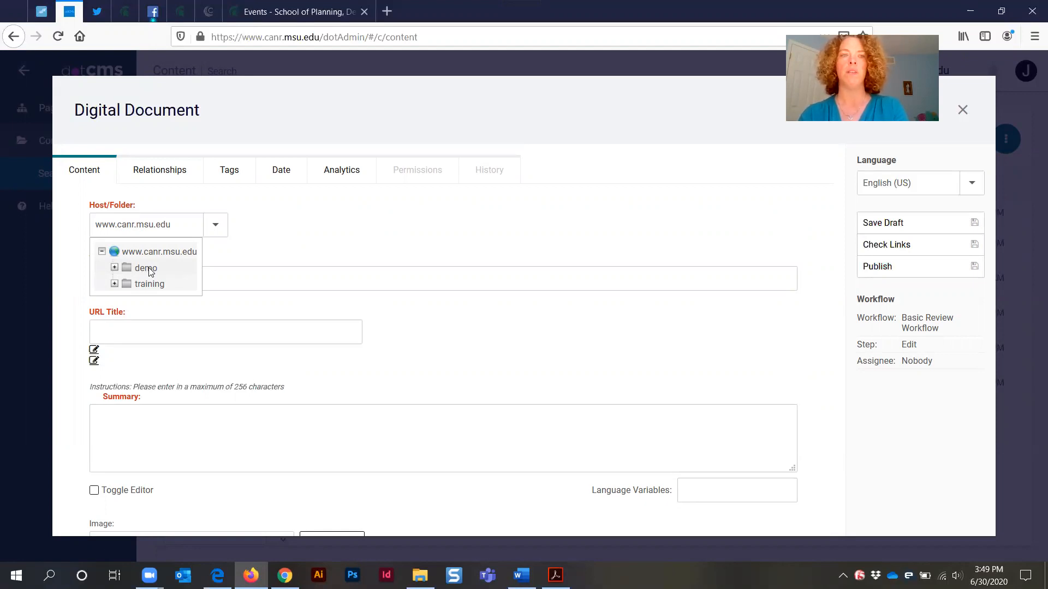
click(146, 268)
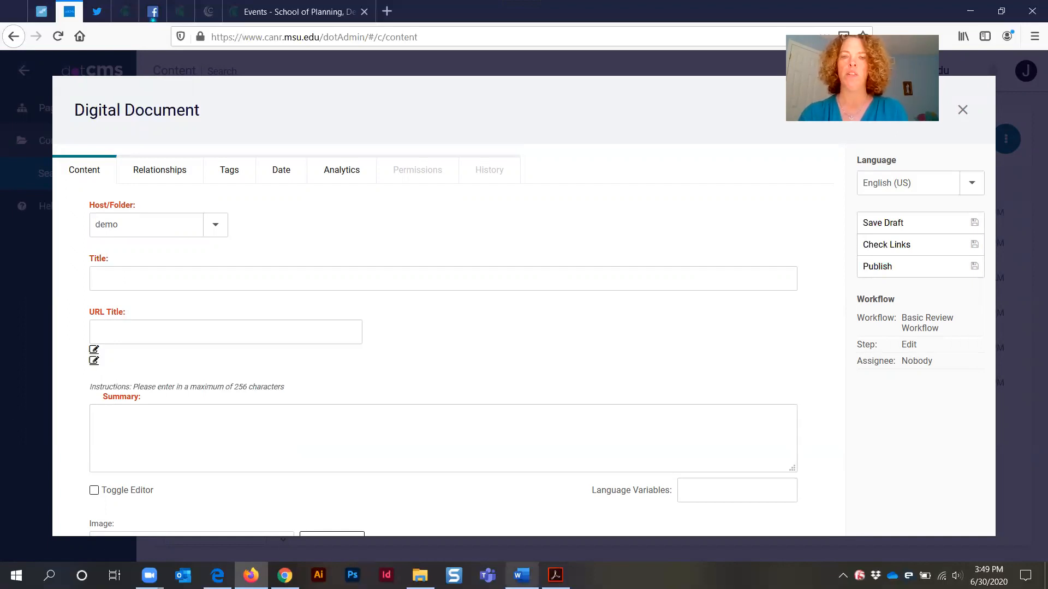
Copy the PDF's heading 'Online Engagement Tools and Techniques' and paste it as the document's Title
mouse_move(556, 576)
click(554, 502)
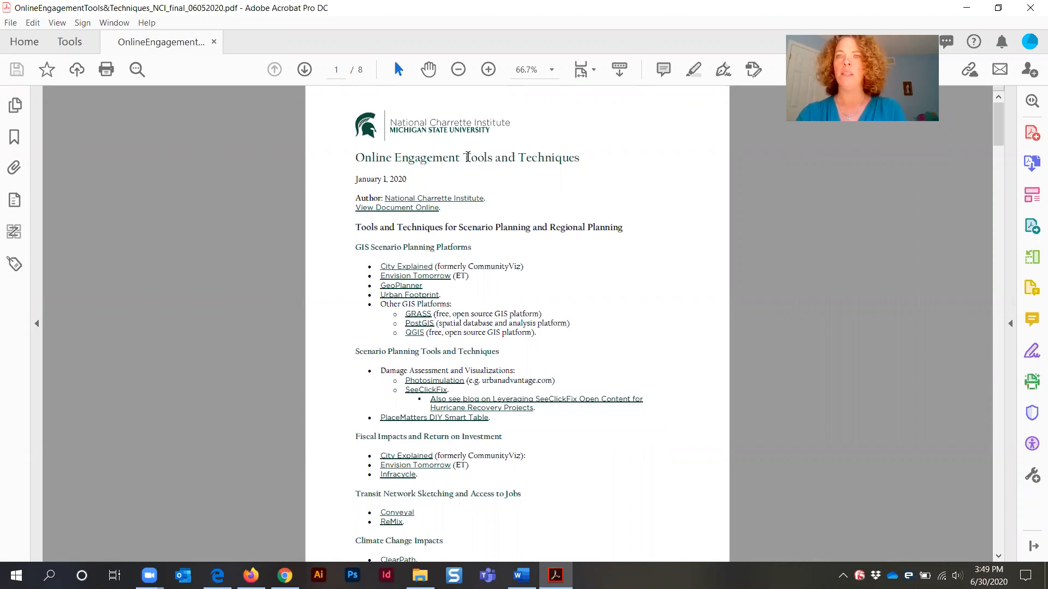
triple_click(467, 157)
key(ctrl+c)
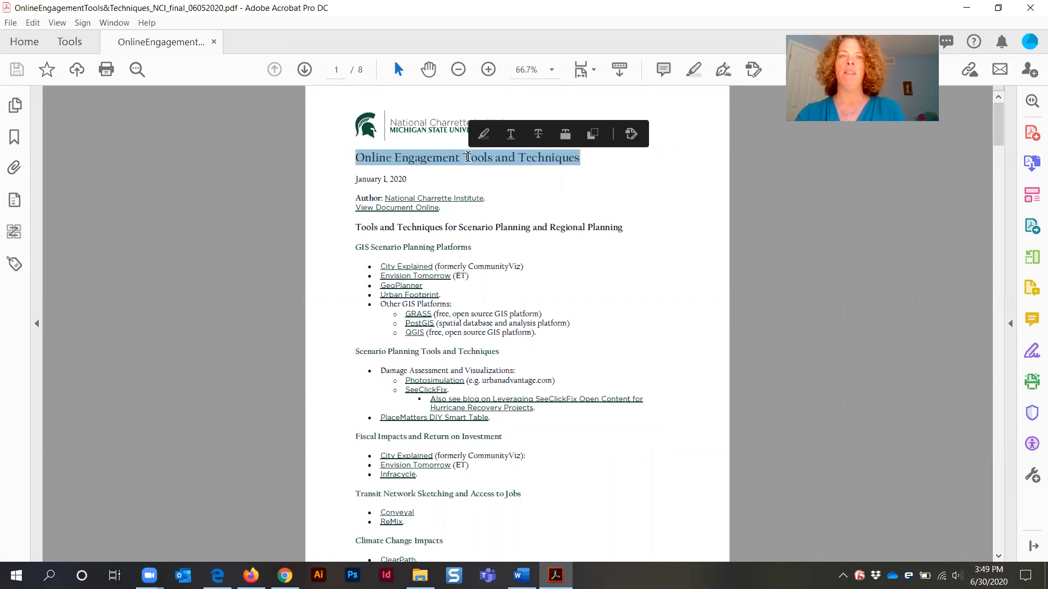
click(967, 8)
click(167, 277)
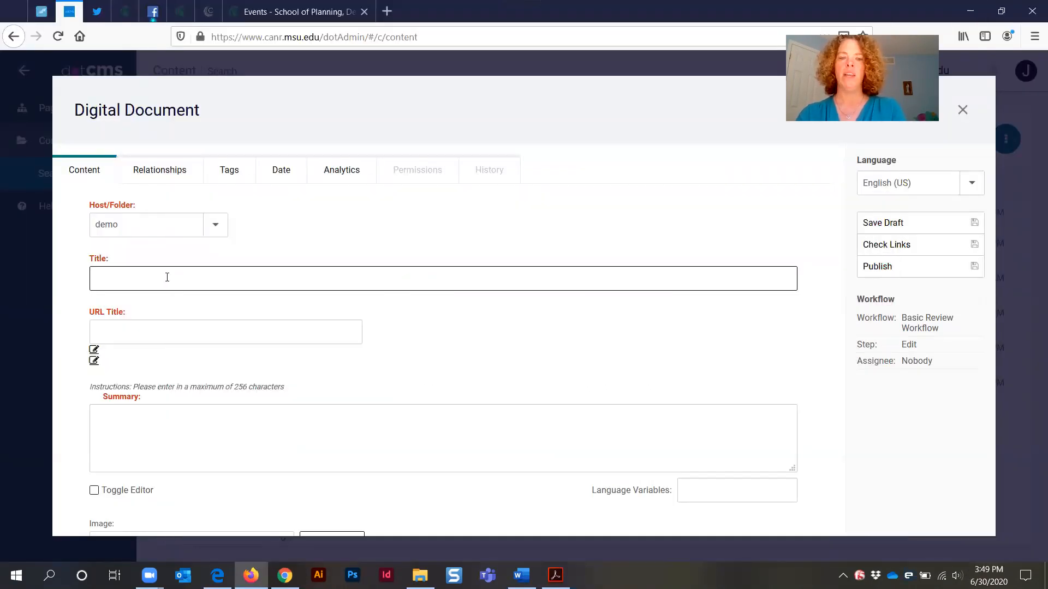
key(ctrl+v)
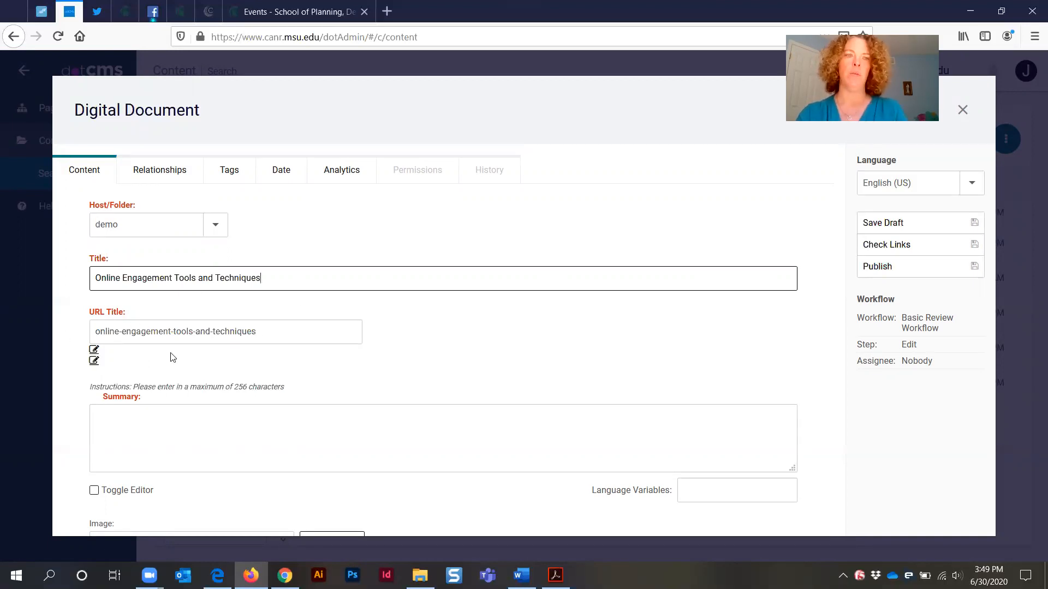
click(279, 333)
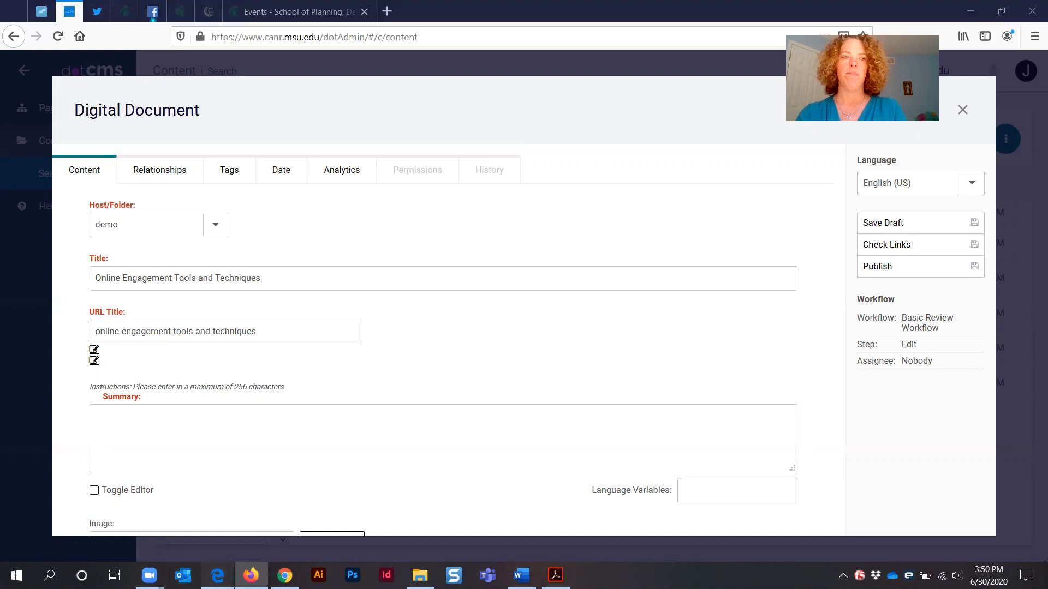
Review the webinar descriptions on the Virtual Engagement Series web page
click(217, 575)
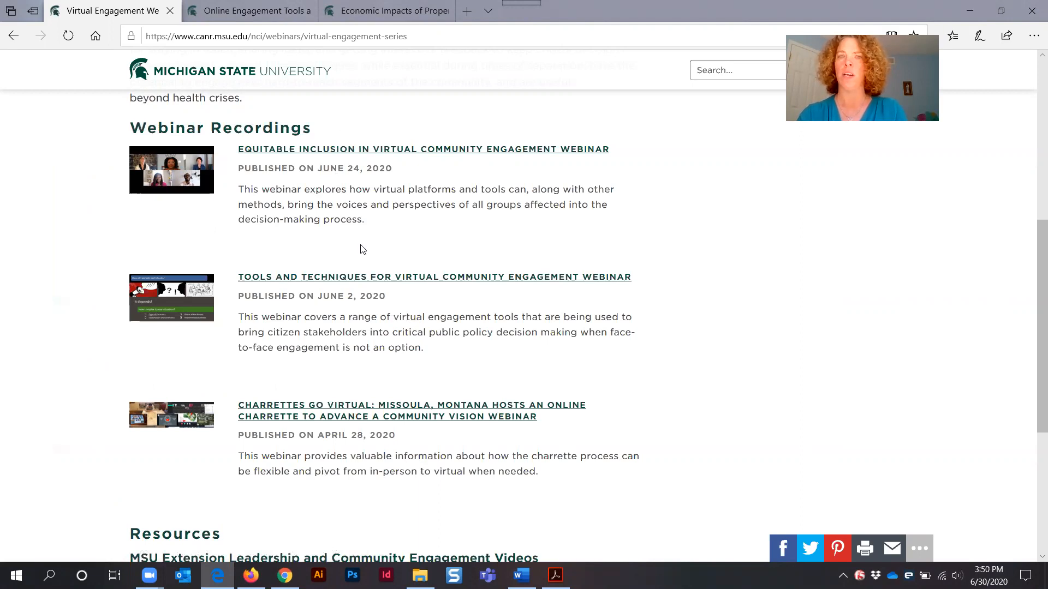
triple_click(310, 206)
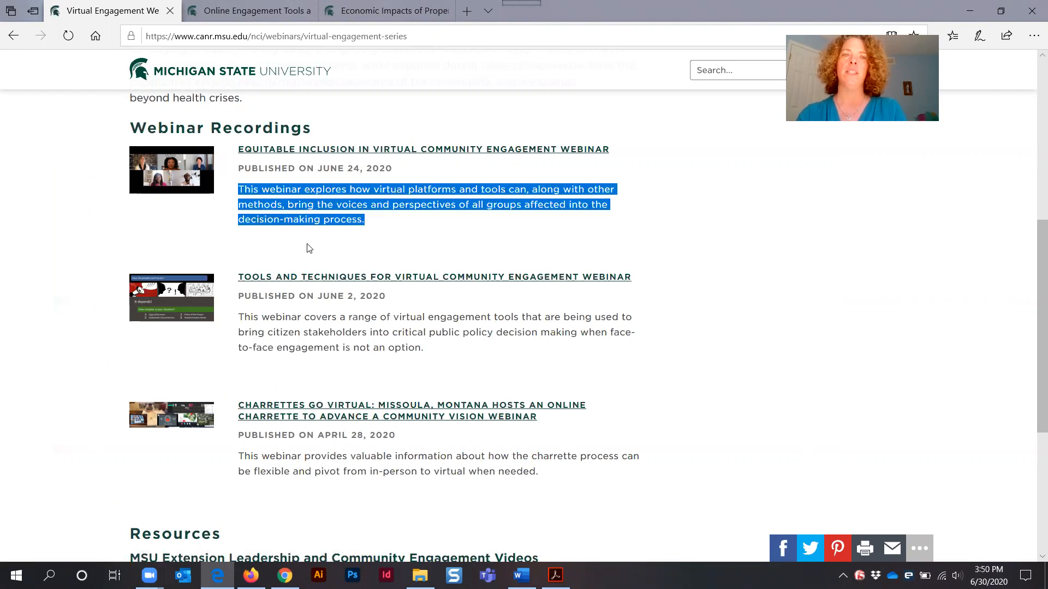
triple_click(321, 320)
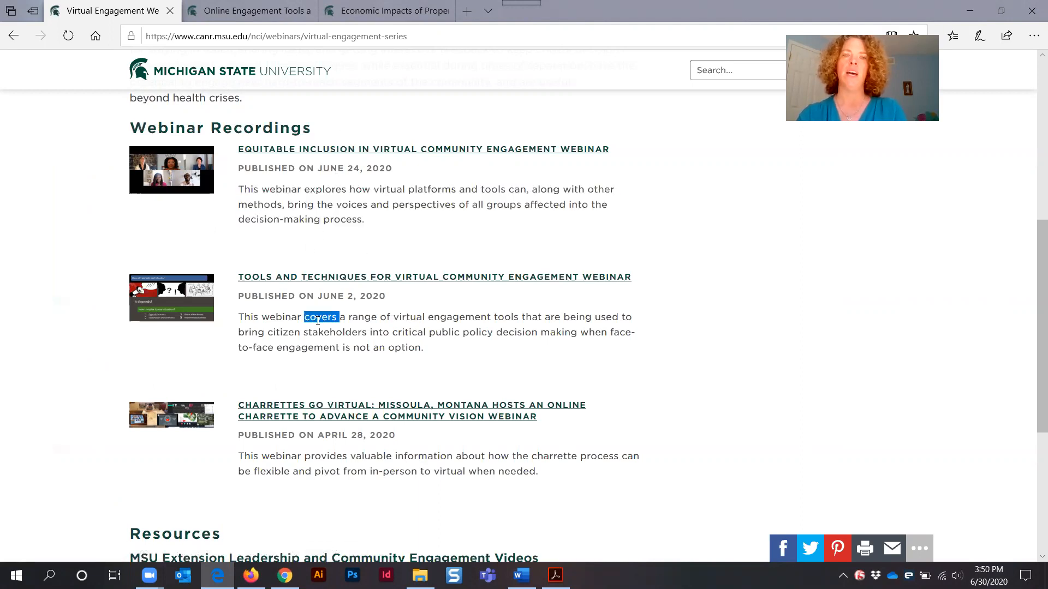
triple_click(281, 456)
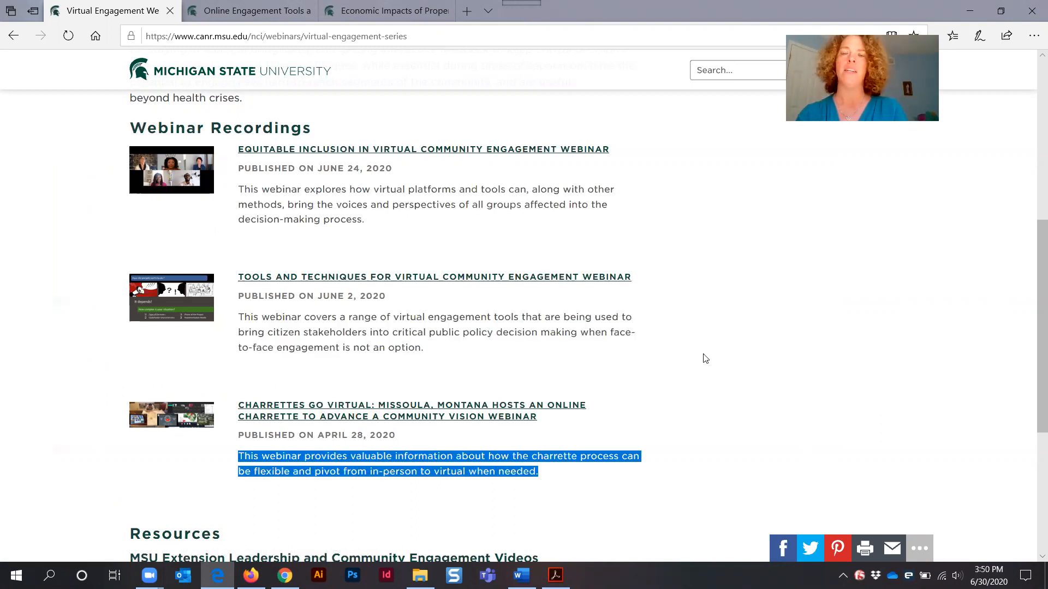
click(970, 12)
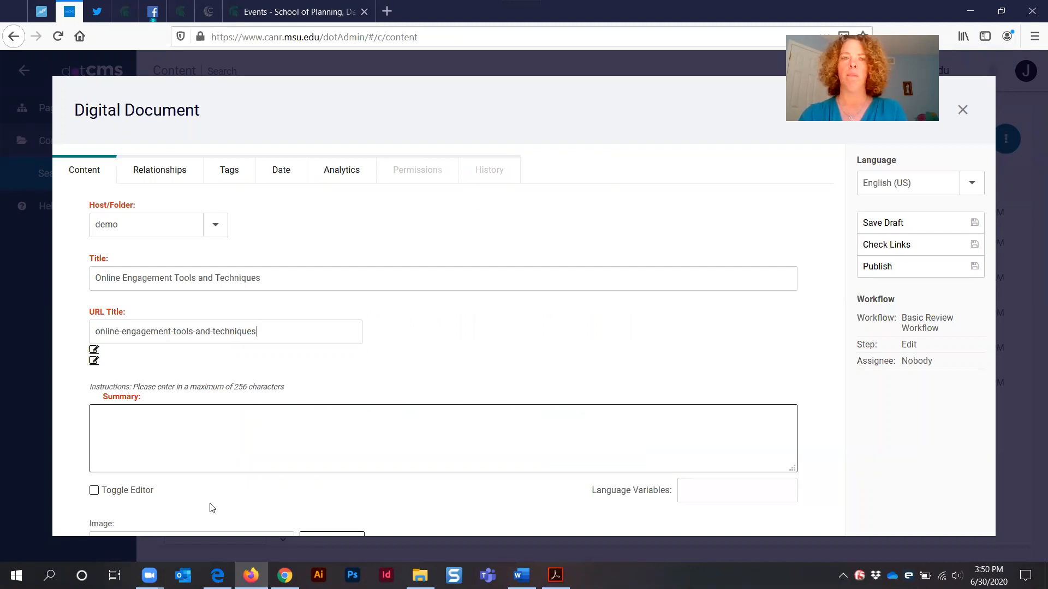
Copy the summary sentence from the Word document and paste it into the Summary field
click(522, 575)
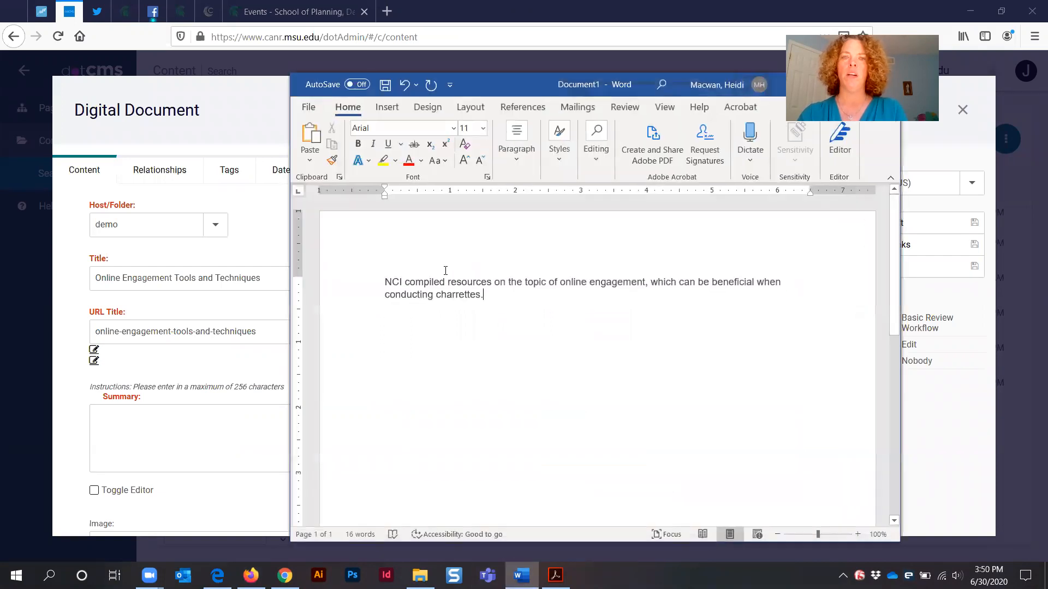
triple_click(429, 293)
key(ctrl+c)
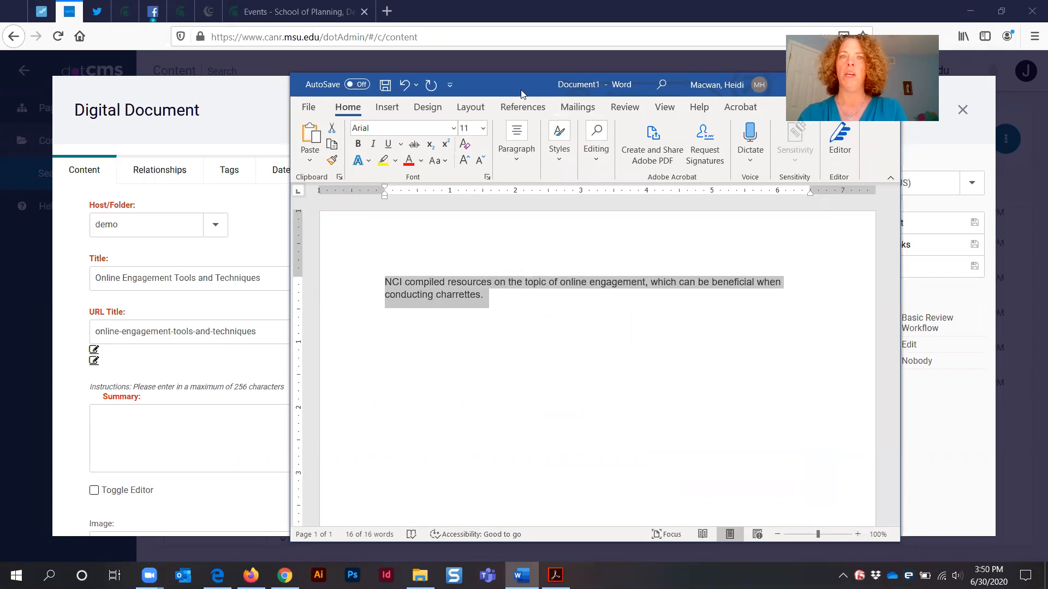
drag(811, 94, 752, 95)
click(762, 86)
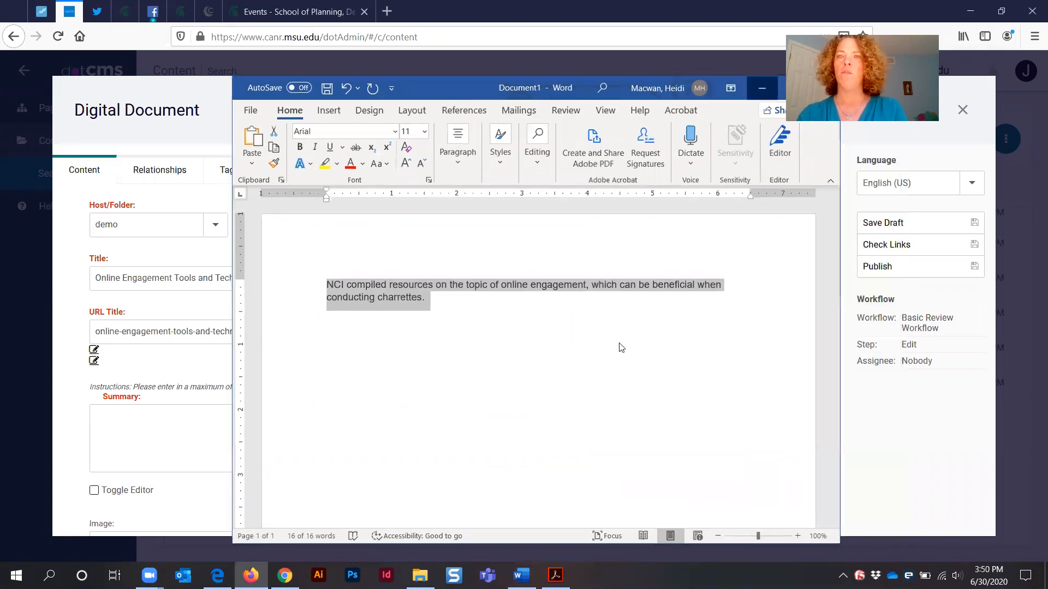
click(230, 414)
key(ctrl+v)
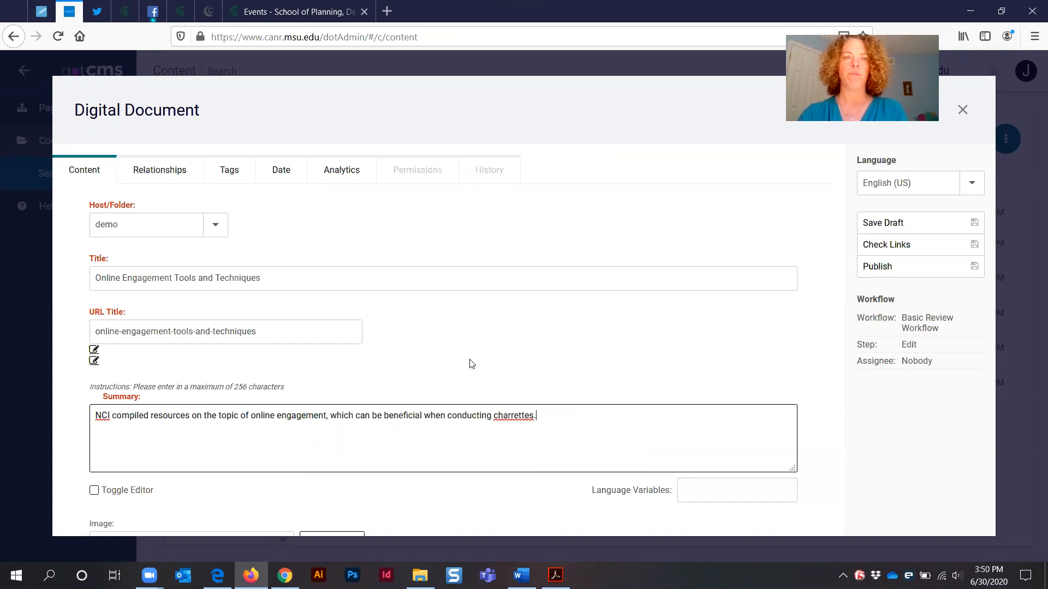
Look through the open resource web pages for an image to use in the Image field
scroll(470, 360, down, 5)
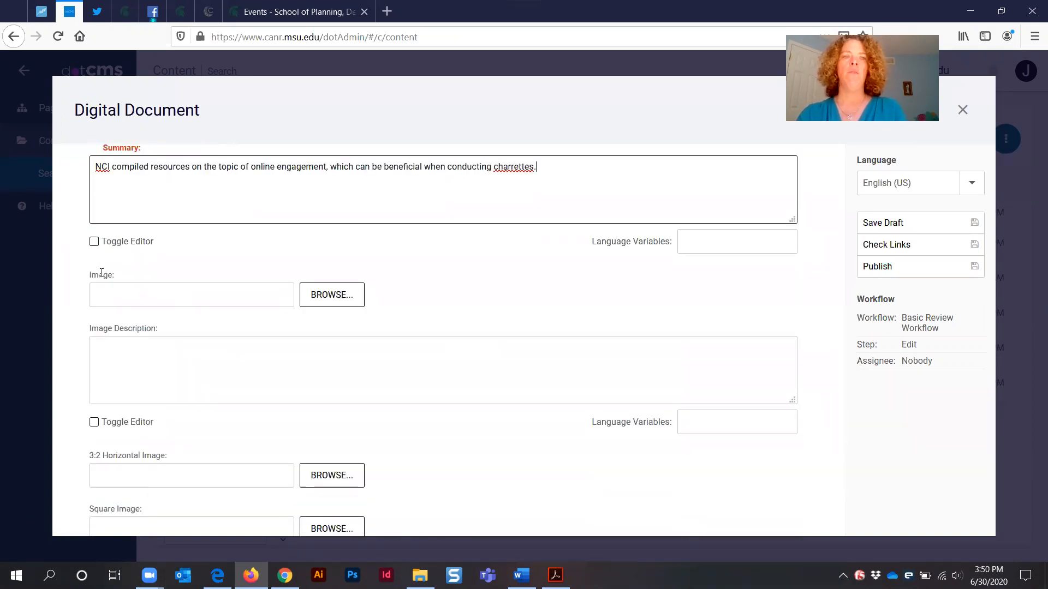
triple_click(102, 273)
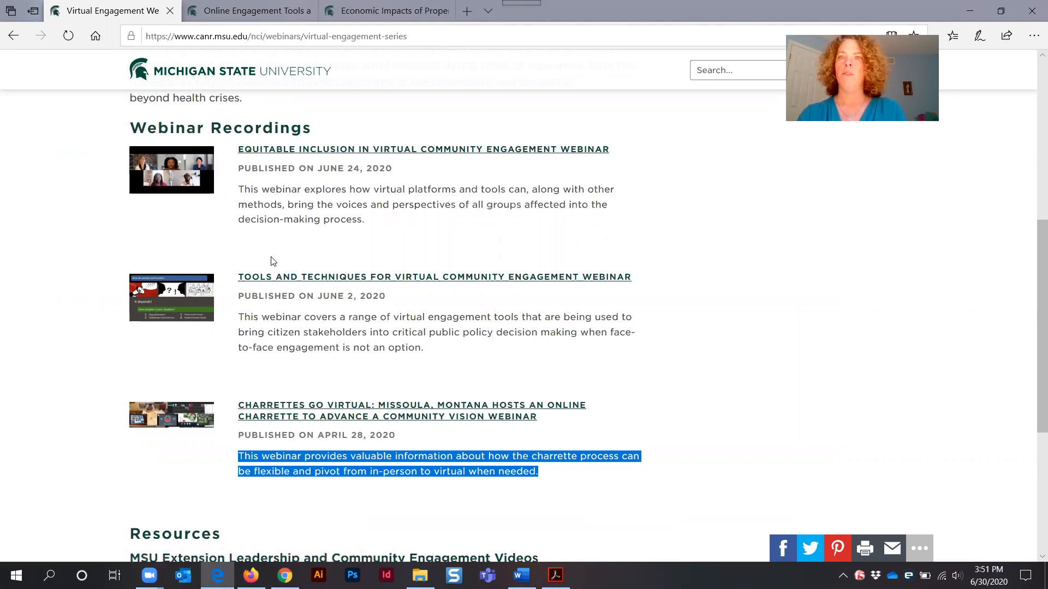
click(229, 8)
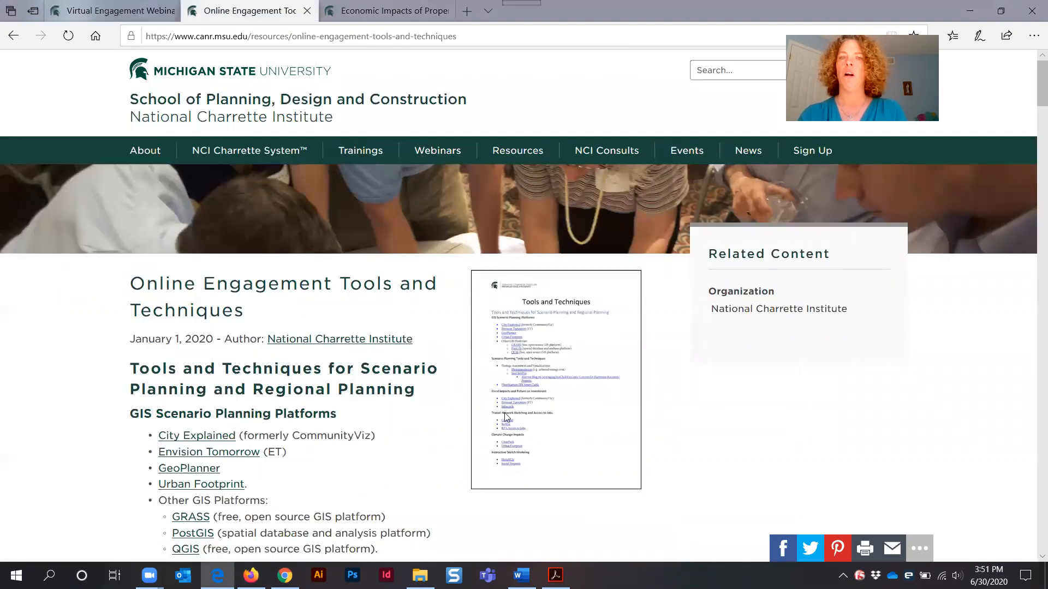
click(387, 10)
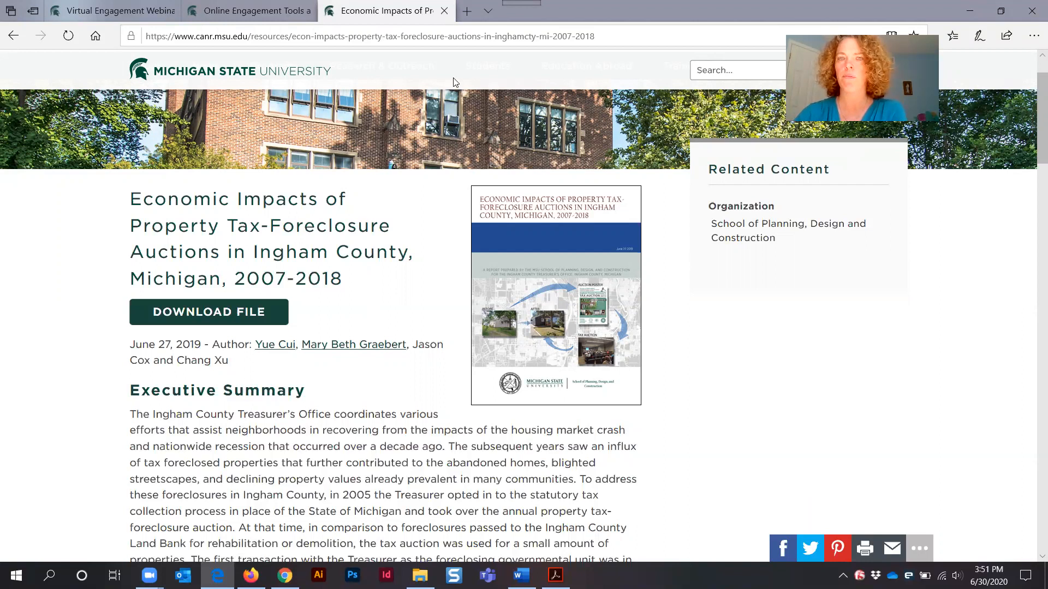
key(alt+Tab)
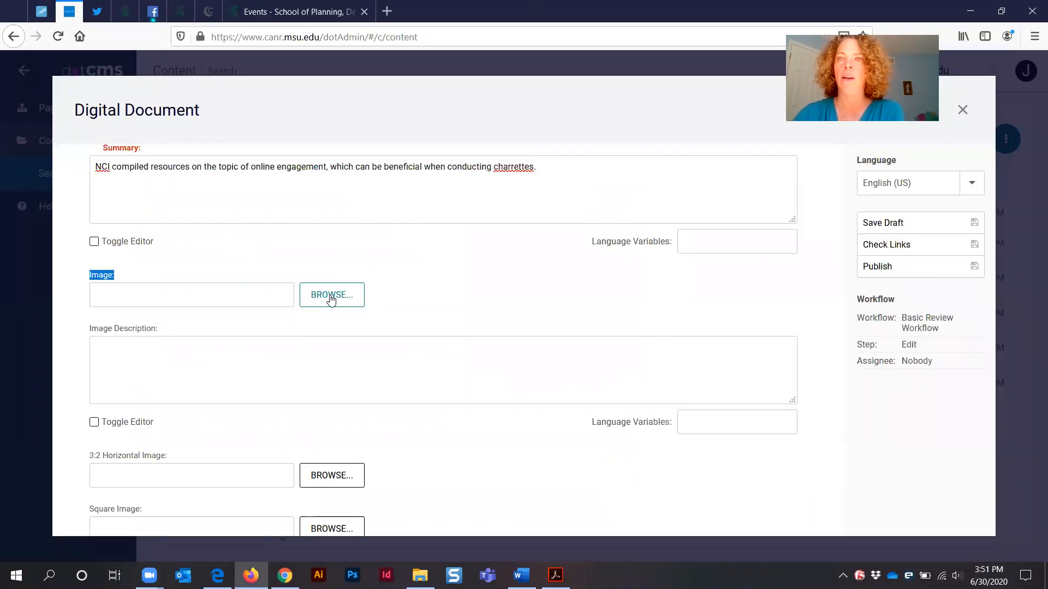
Open the file browser for the Image field and navigate to the demo > test-uploads > images folder
click(331, 297)
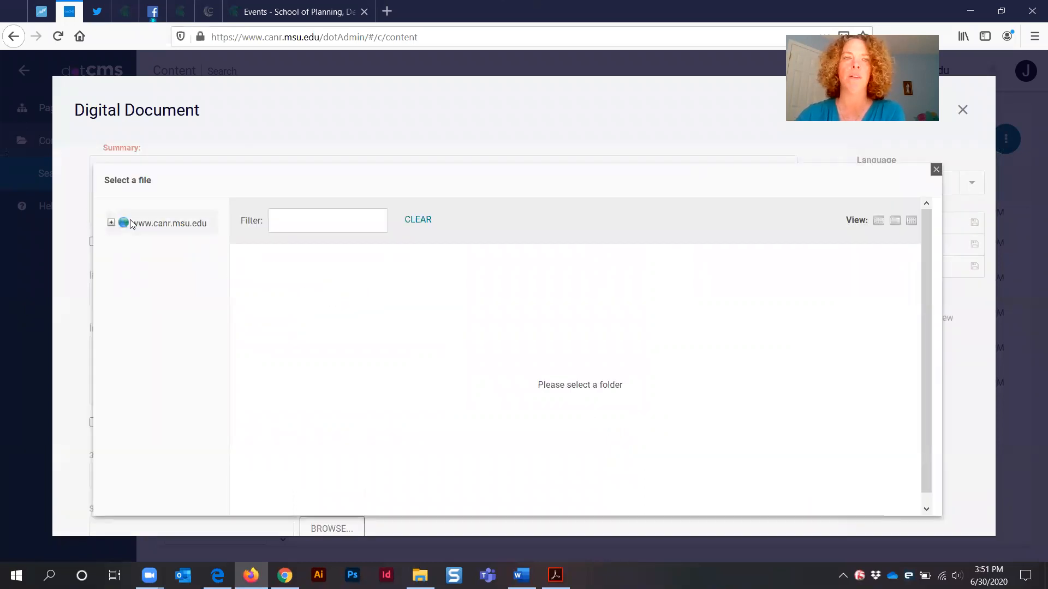
click(111, 223)
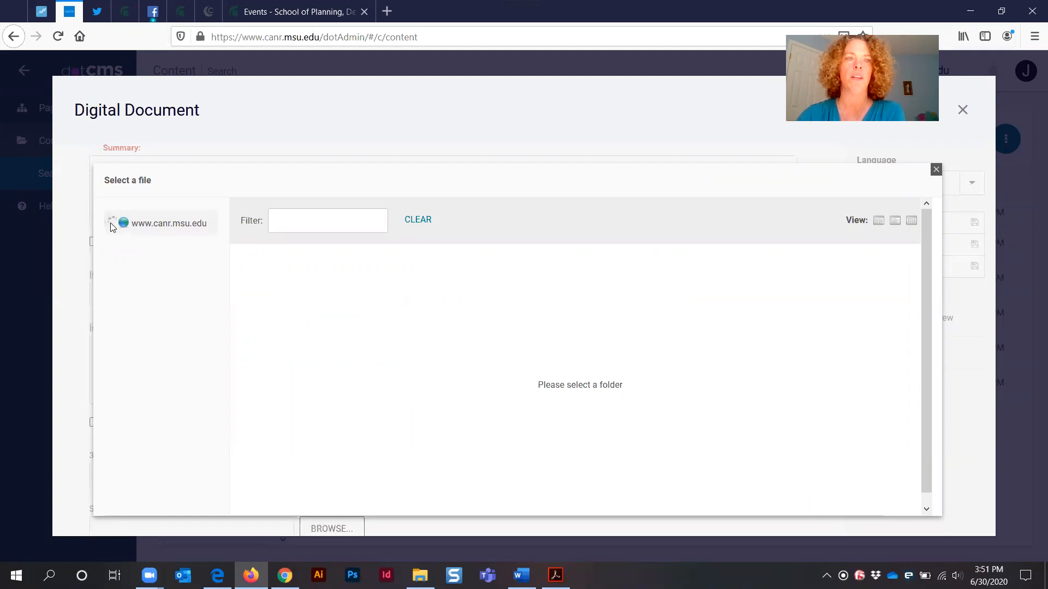
click(124, 242)
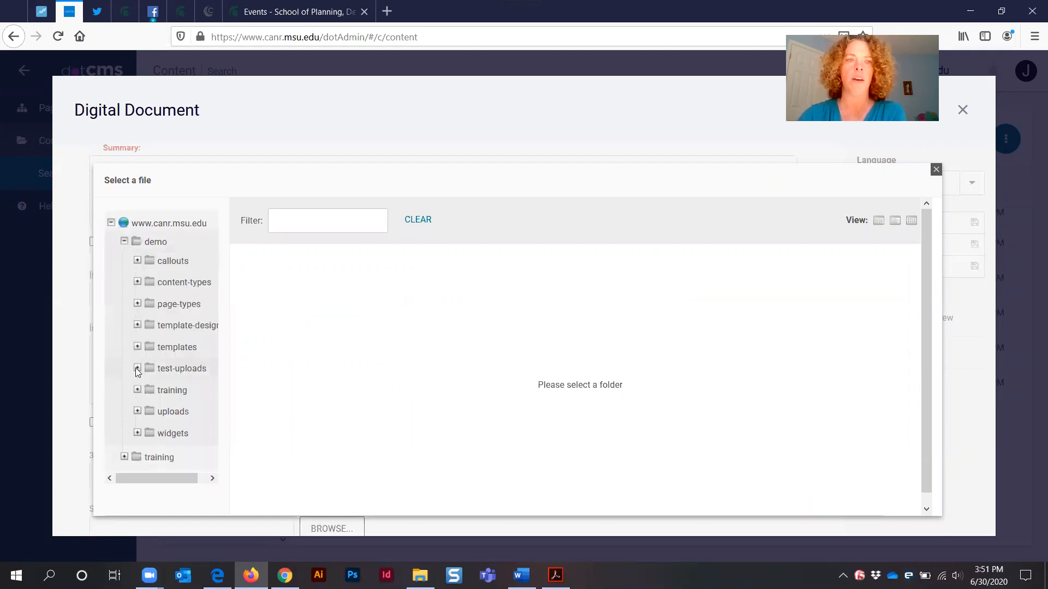
click(137, 368)
click(183, 415)
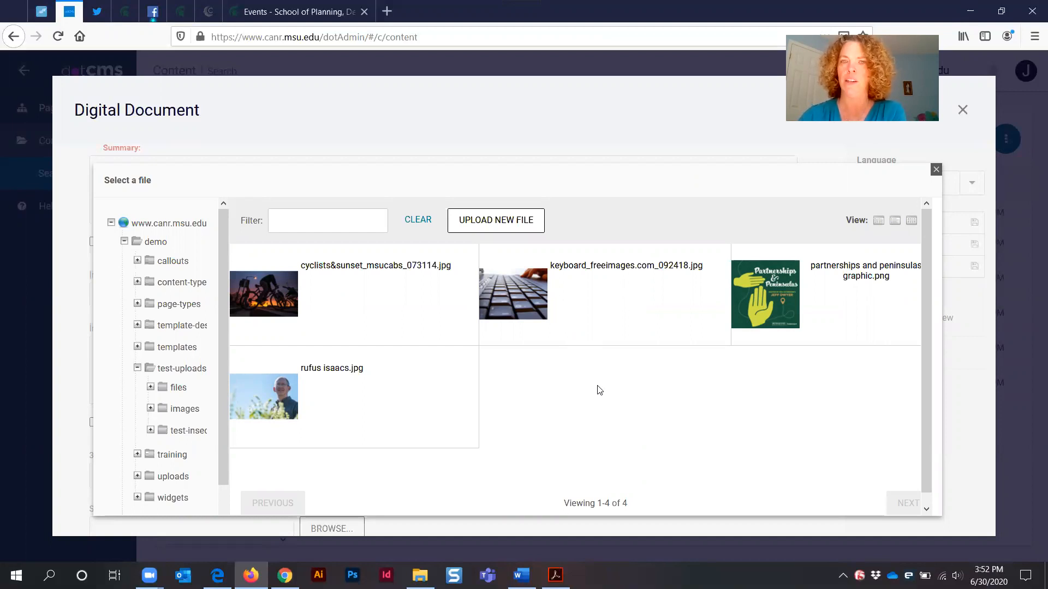
Upload FrontCover_OnlineEngagementTools&Techniques_NCI_06052020.jpg into the images folder using the Save / Publish workflow action
click(480, 227)
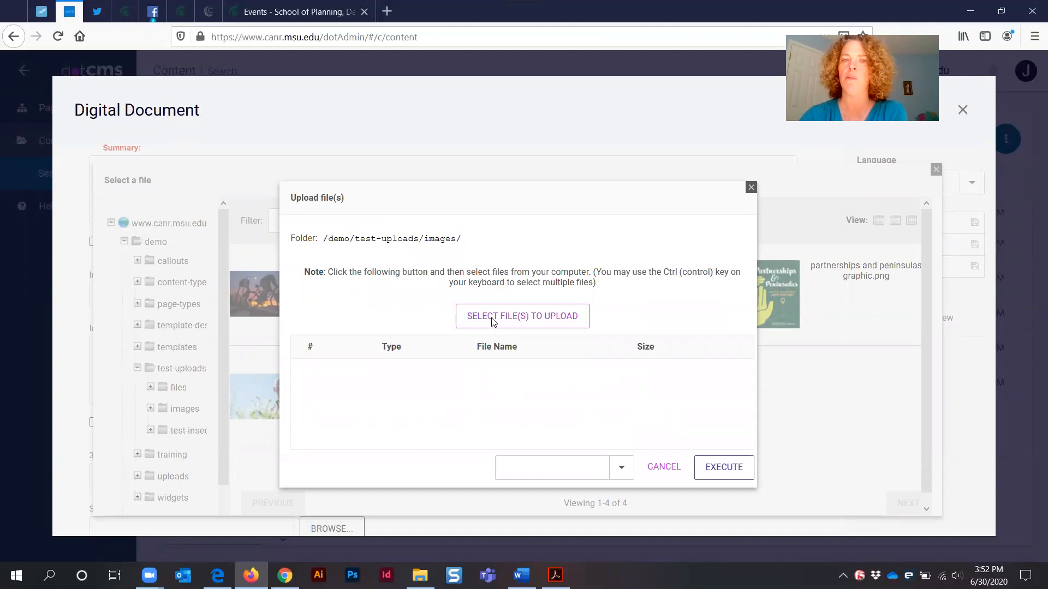
click(492, 322)
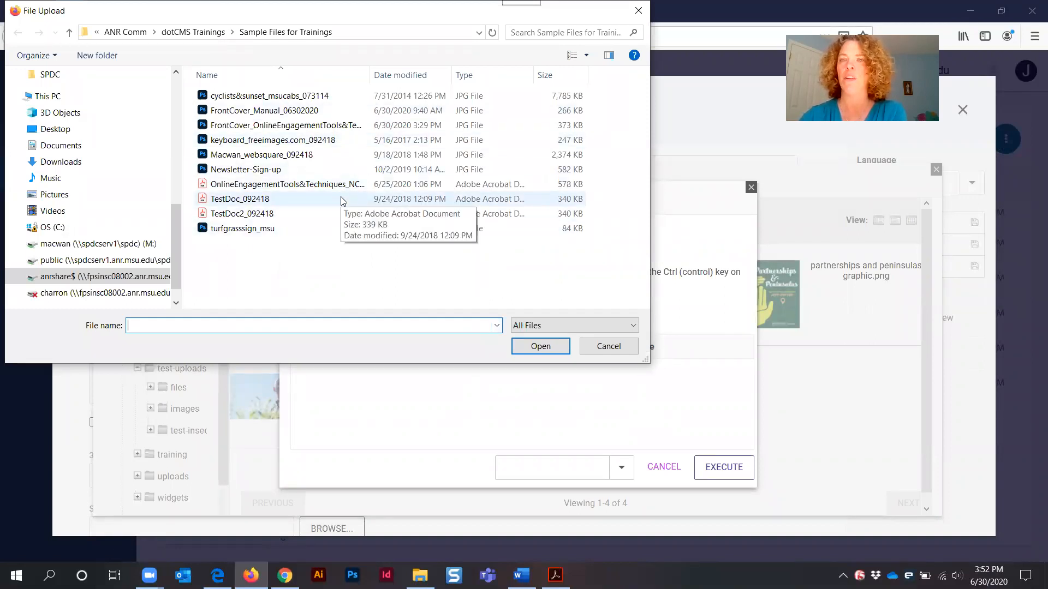
click(276, 128)
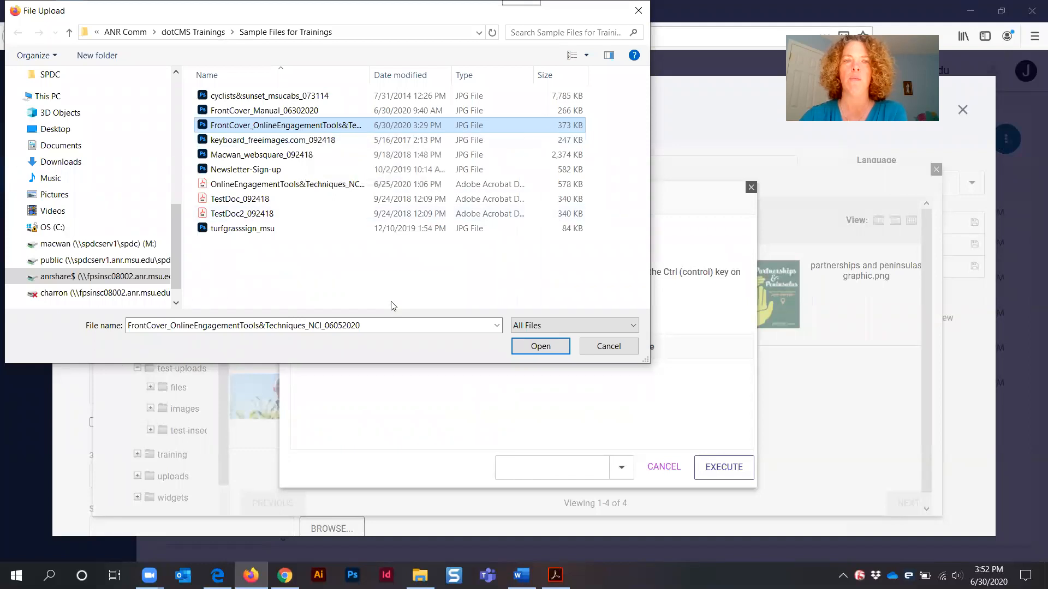
click(541, 347)
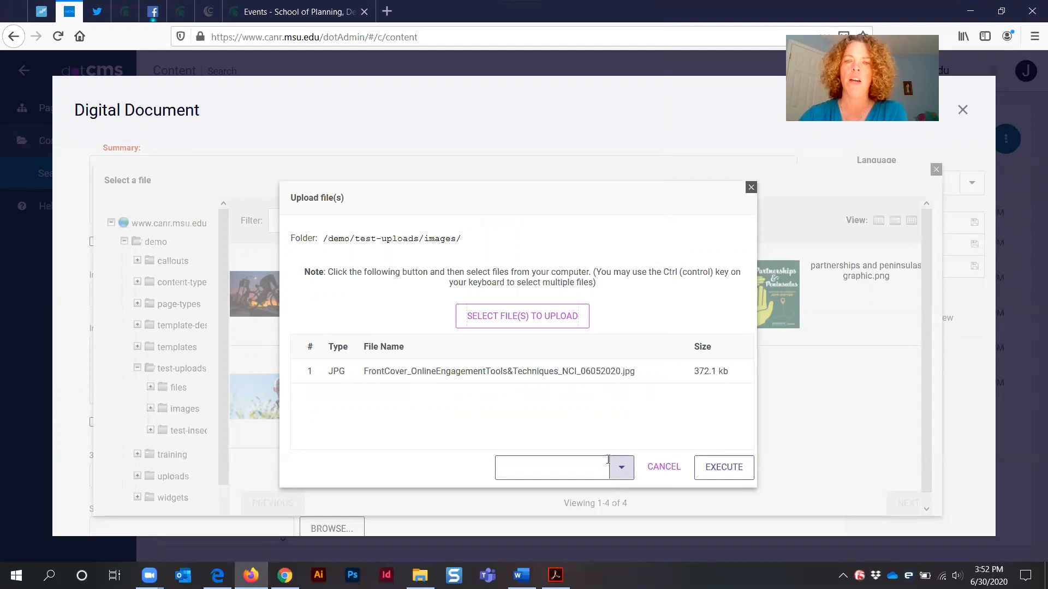
click(622, 469)
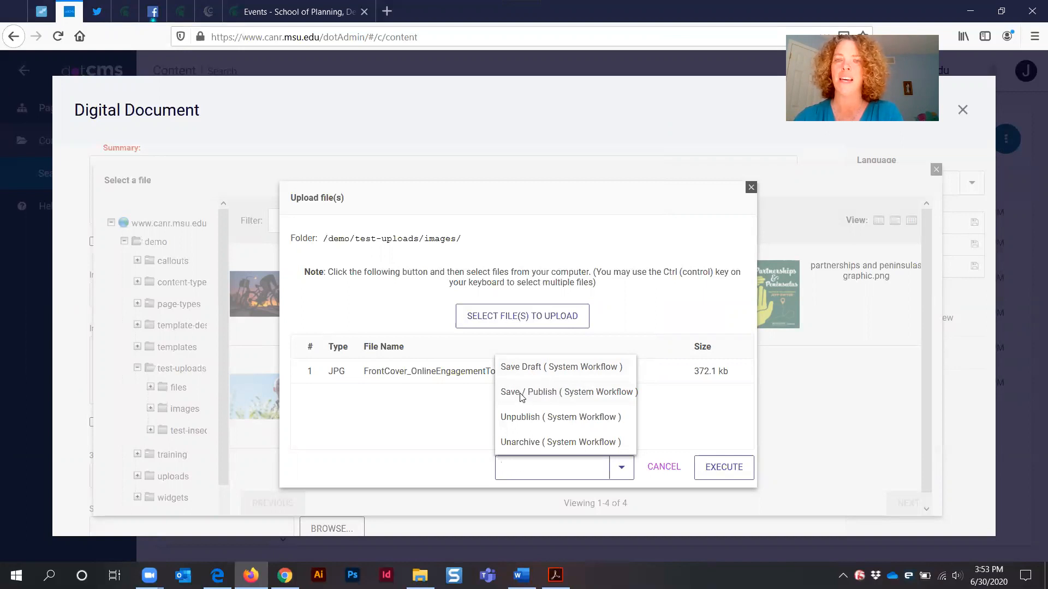
click(521, 395)
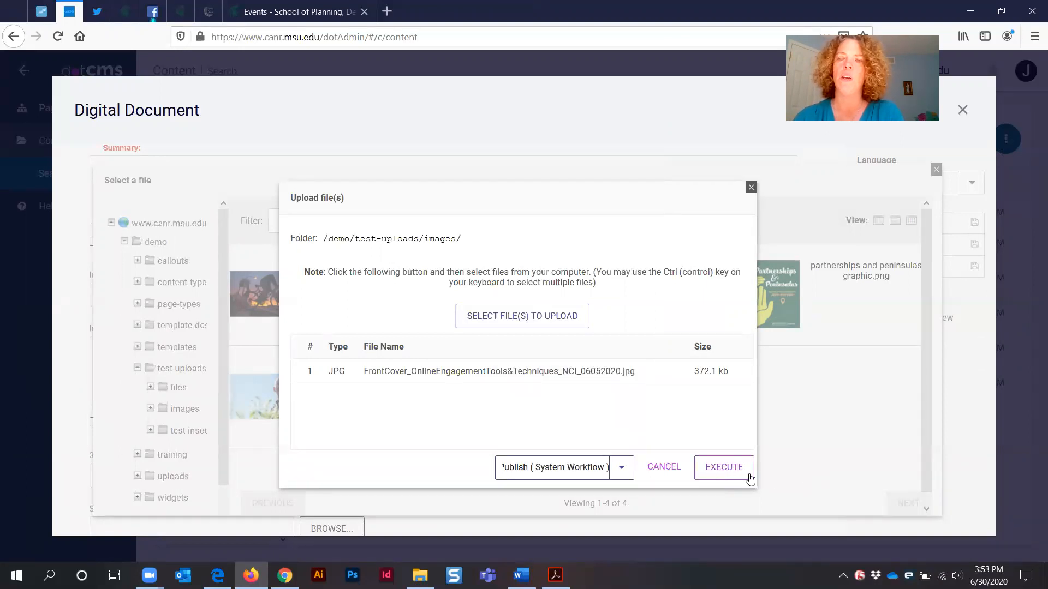
click(729, 471)
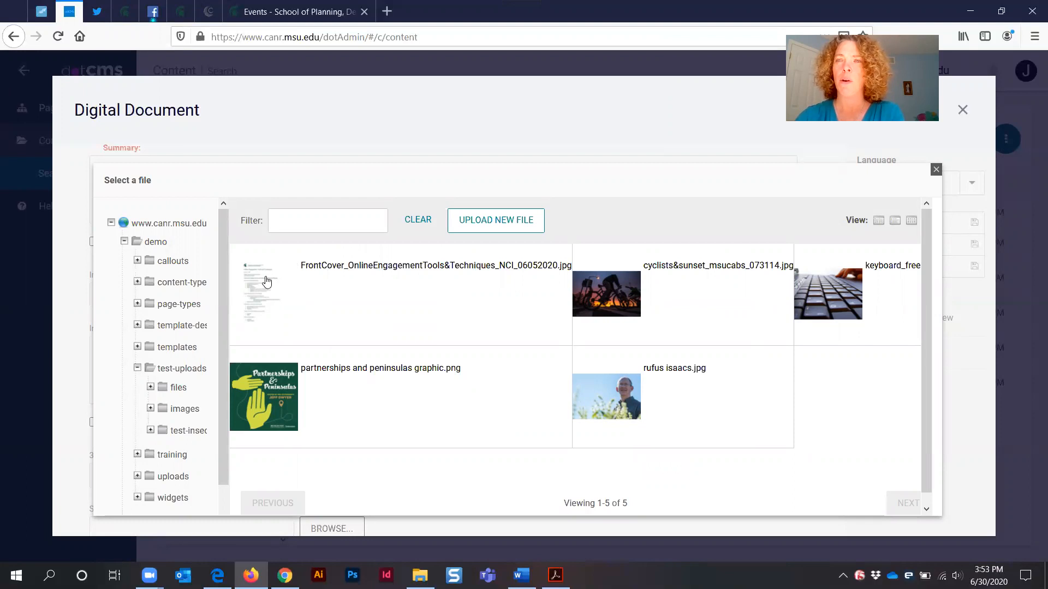
Filter the folder's files by "front" and select the front cover image for the Image field
click(318, 222)
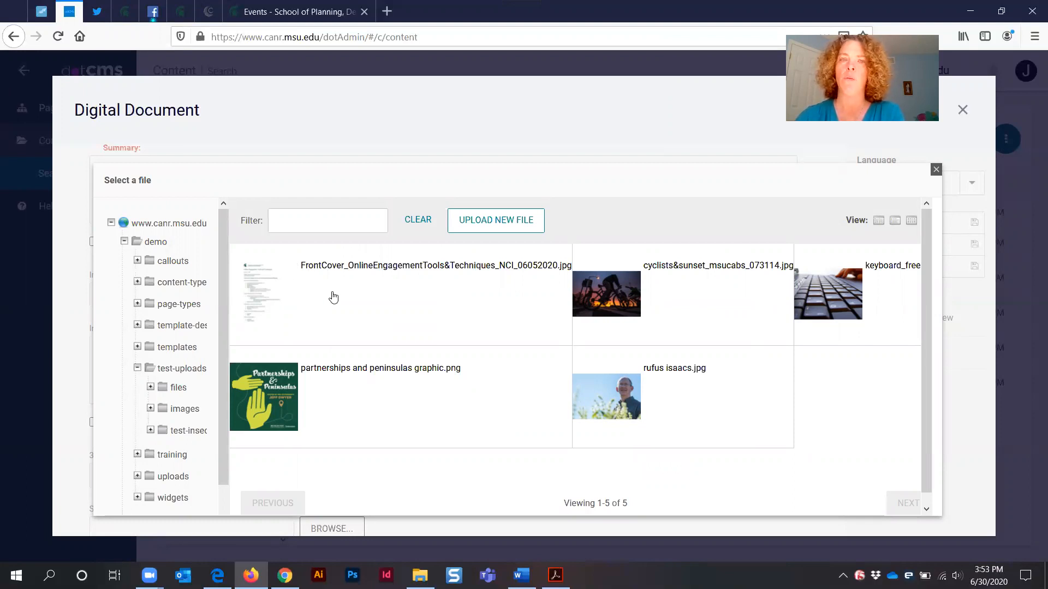
click(307, 215)
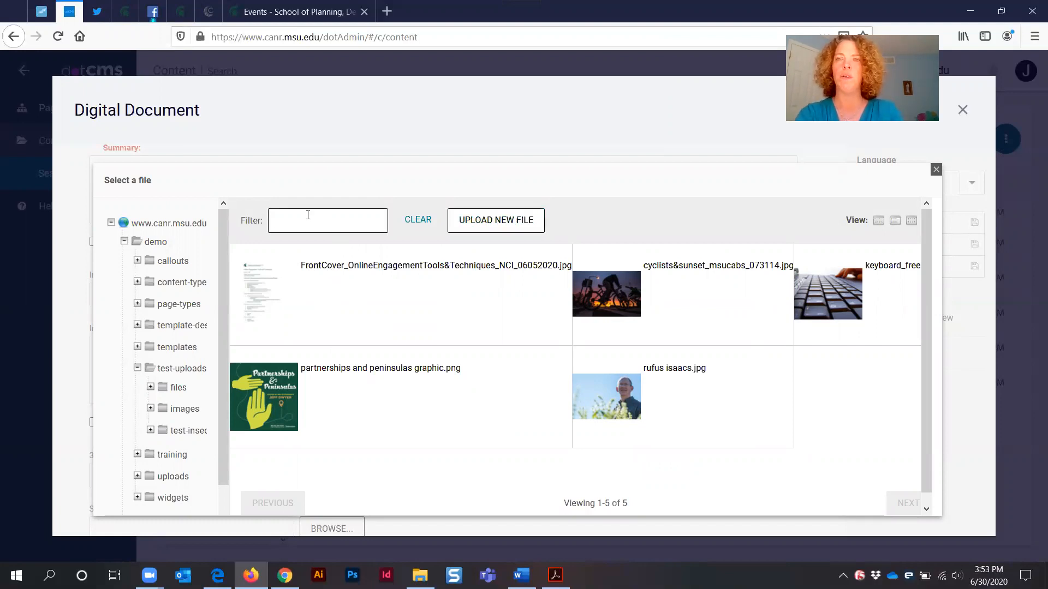
text(front)
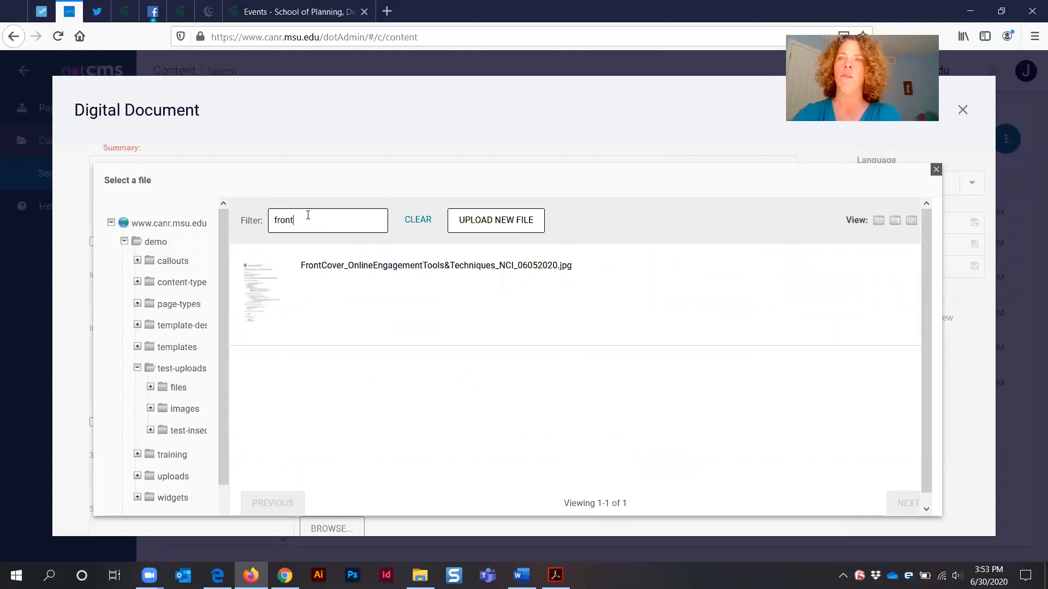
click(348, 267)
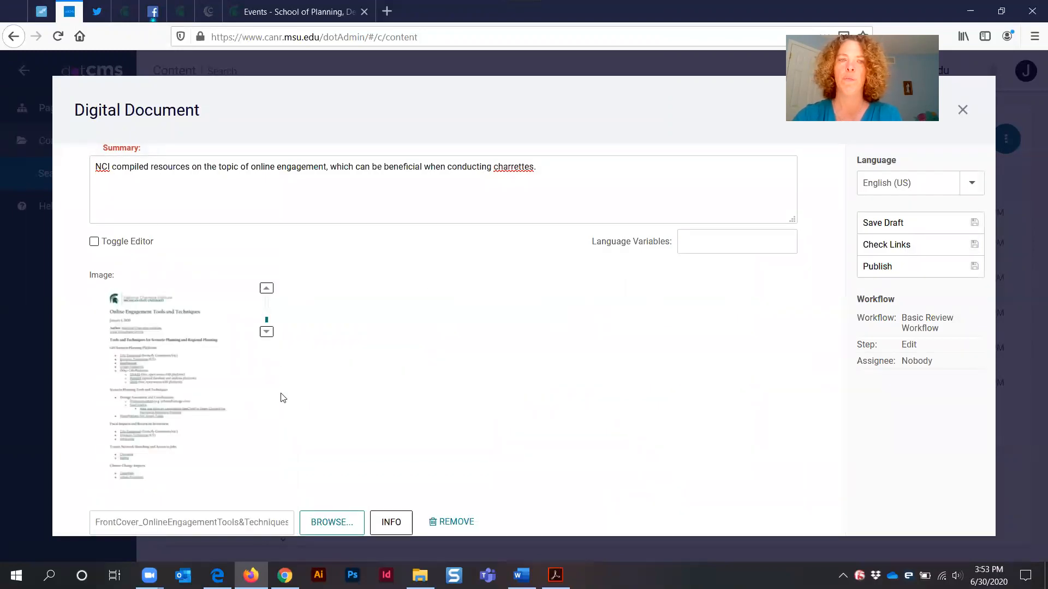
Enter "Front cover of the booklet." as the Image Description
scroll(669, 344, down, 3)
scroll(678, 344, down, 1)
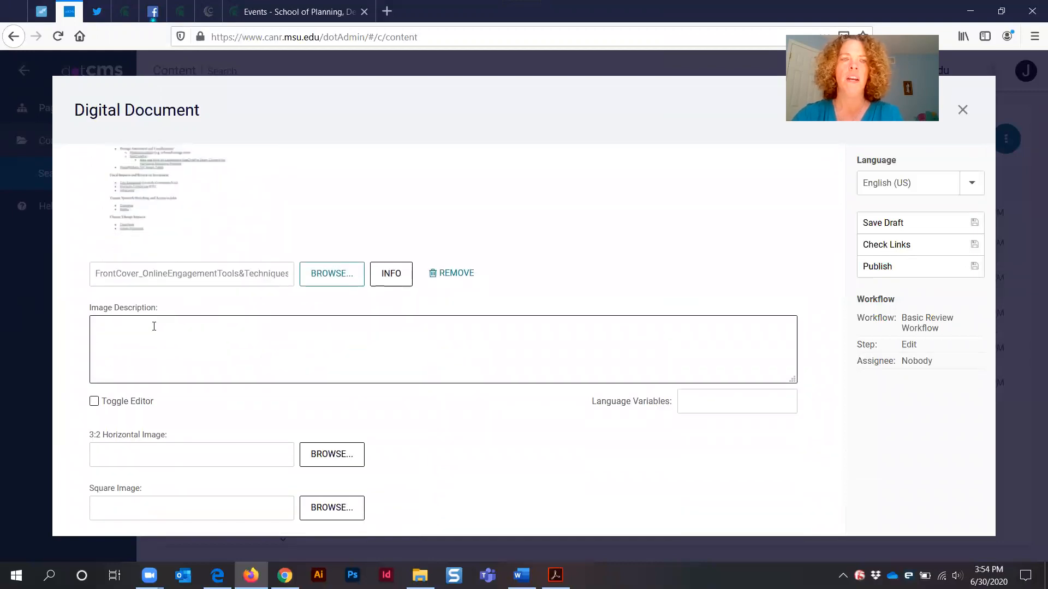
click(122, 325)
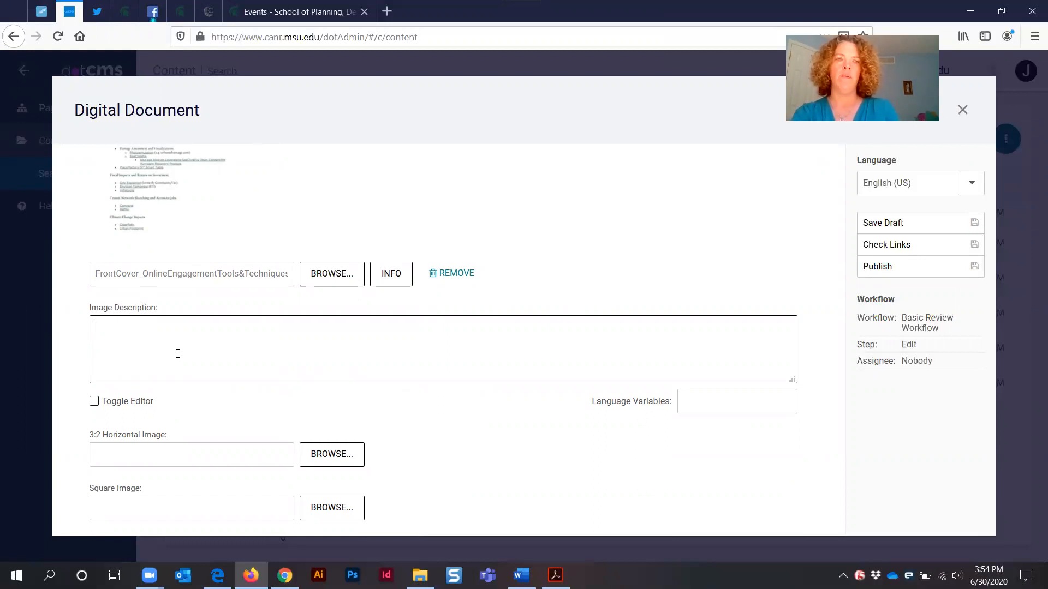
text(Front cov)
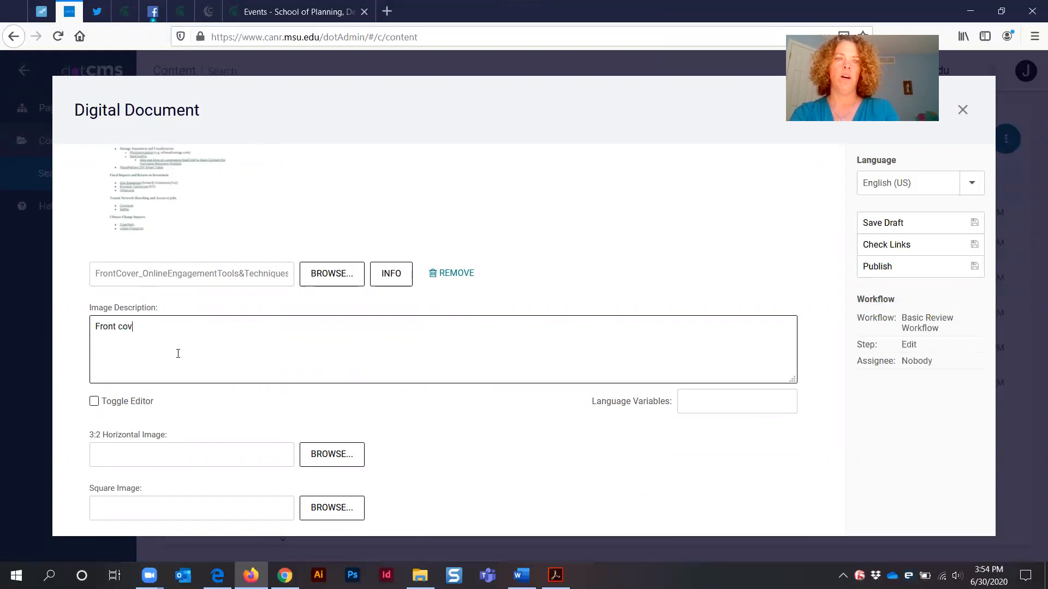
text(er of the booklet.)
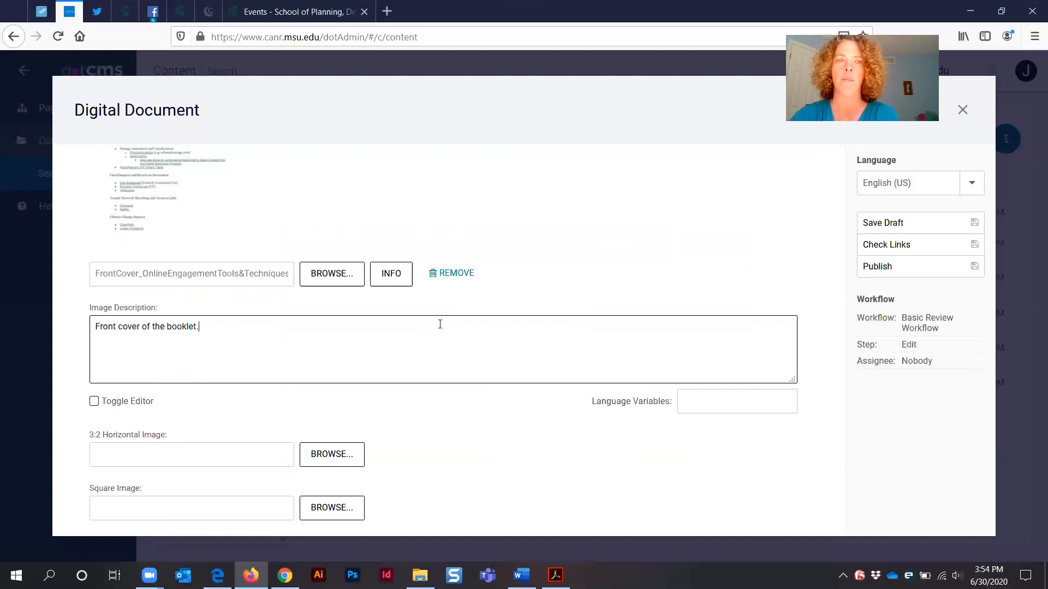
Review the 3:2 Horizontal Image, Square Image and File fields below the image description
scroll(450, 328, down, 1)
scroll(451, 328, down, 3)
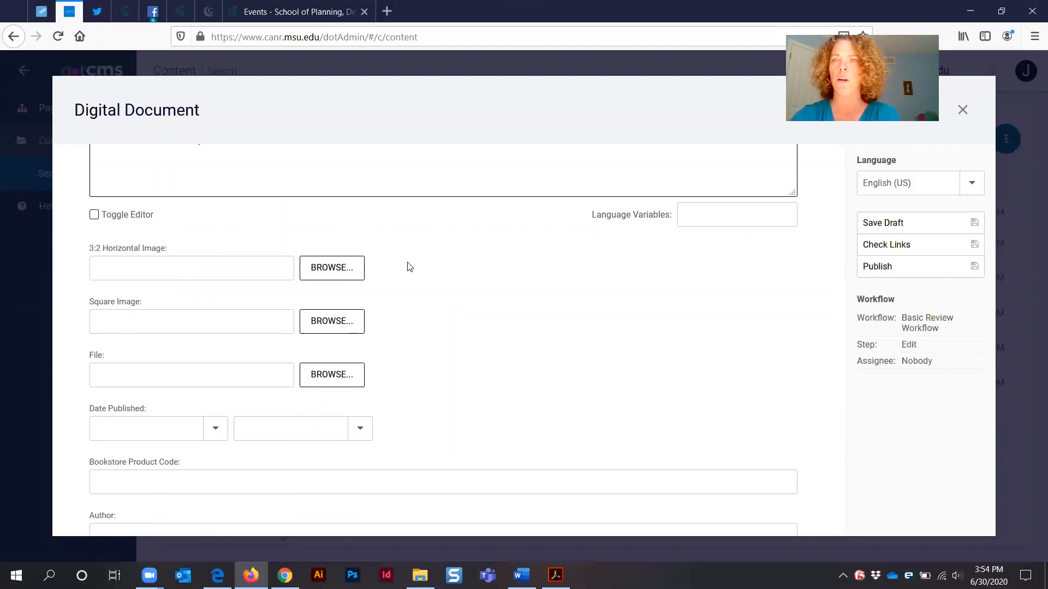
scroll(496, 304, up, 3)
scroll(496, 304, up, 3)
scroll(483, 303, down, 4)
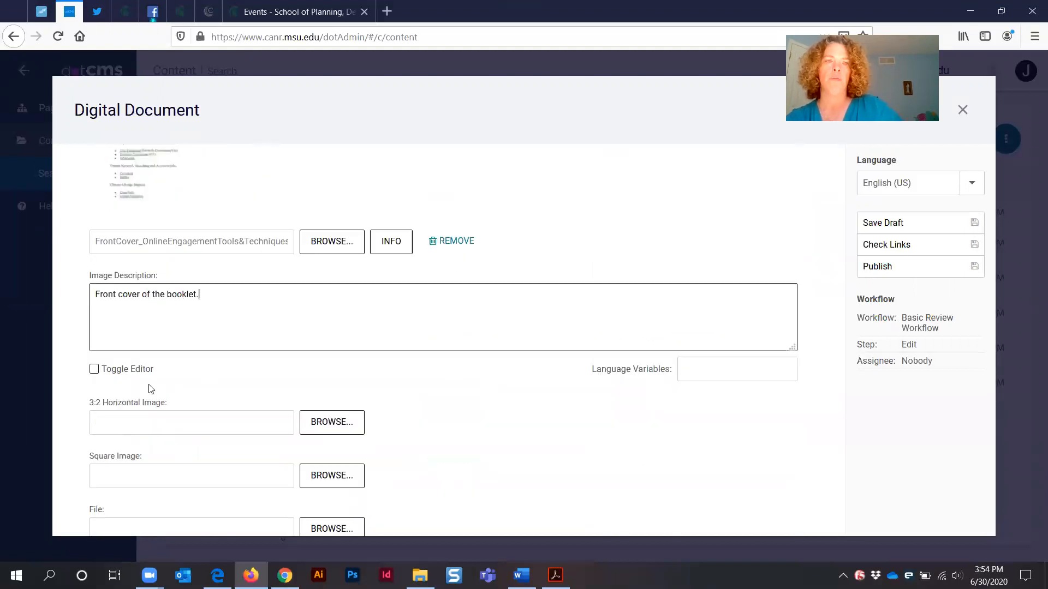
scroll(144, 382, down, 1)
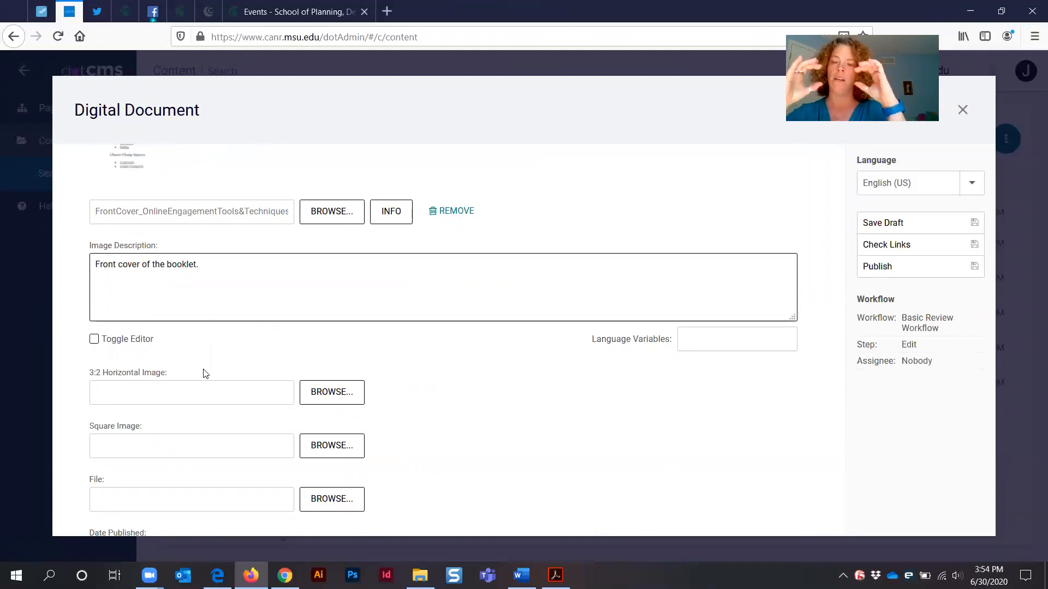
scroll(264, 407, up, 5)
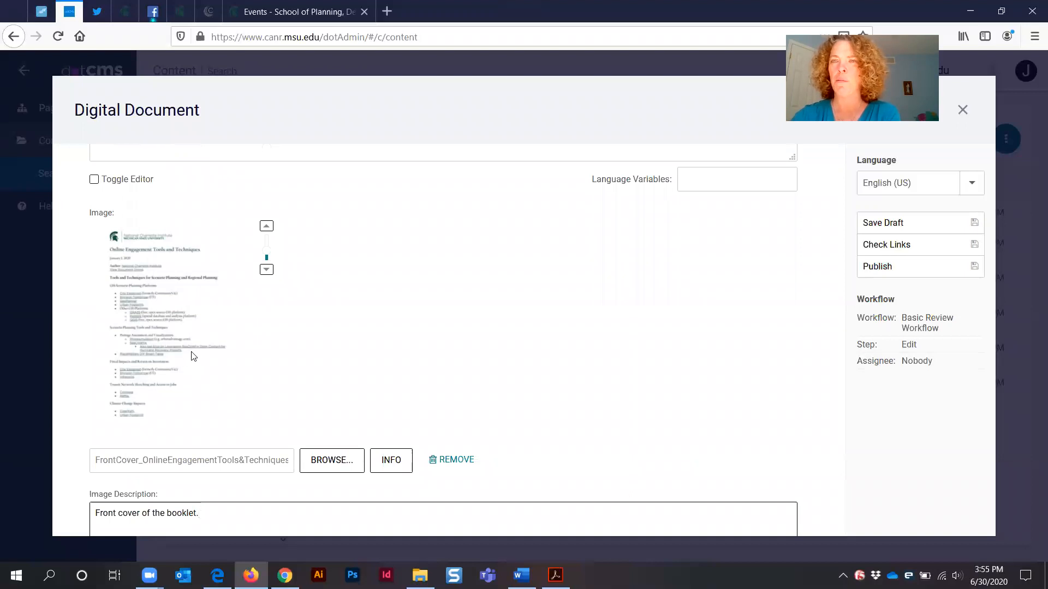
scroll(411, 368, down, 6)
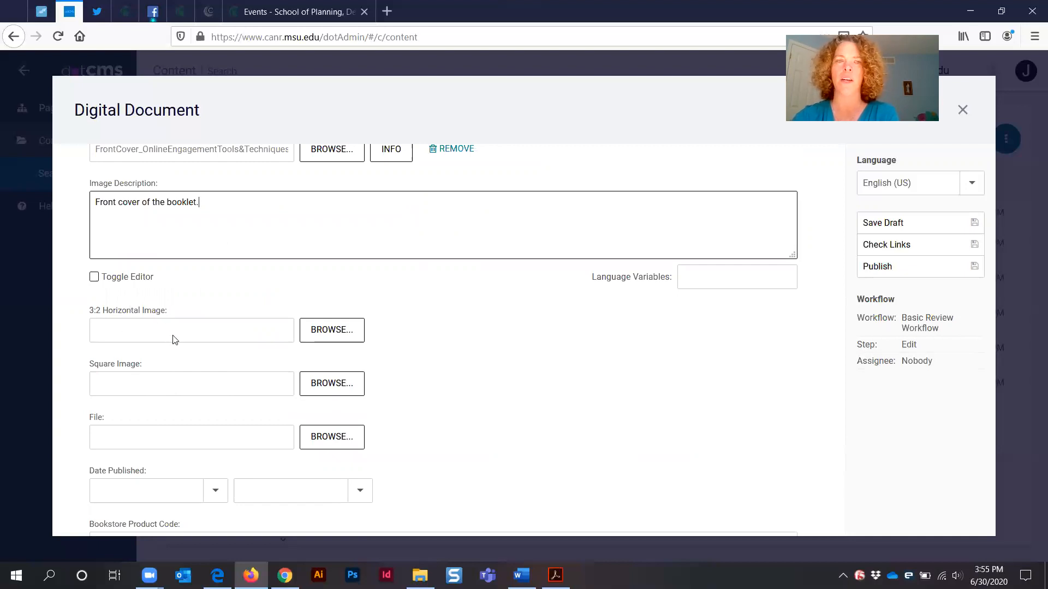
drag(112, 364, 126, 363)
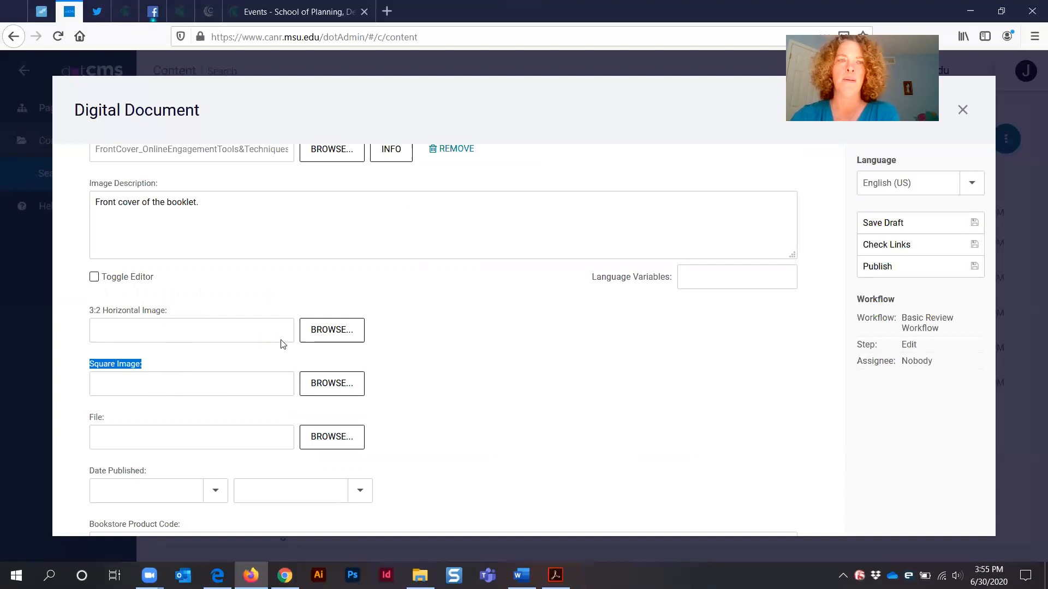
scroll(181, 368, up, 1)
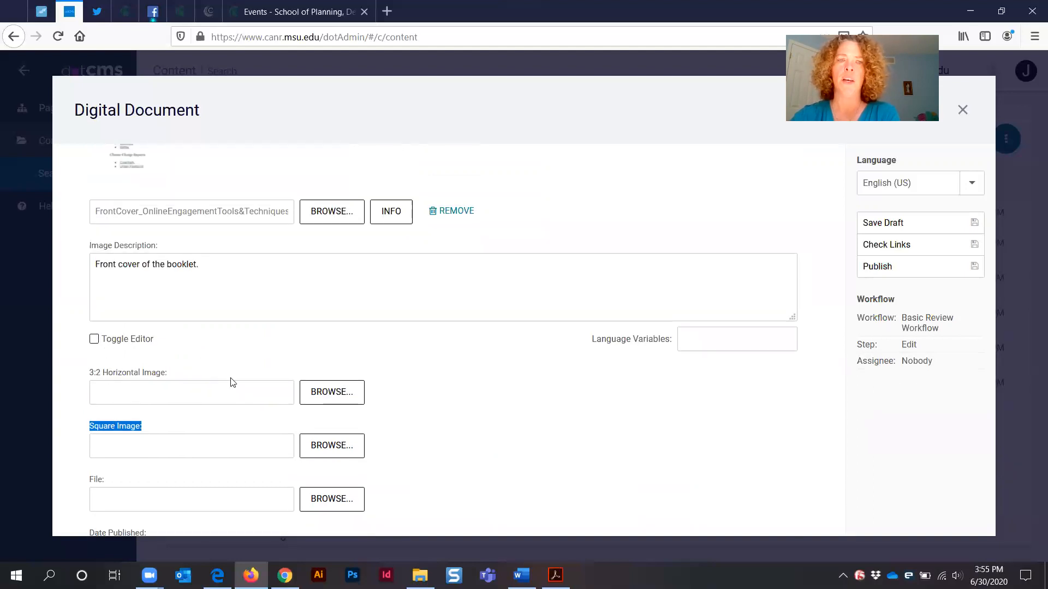
scroll(408, 352, up, 2)
scroll(409, 355, down, 2)
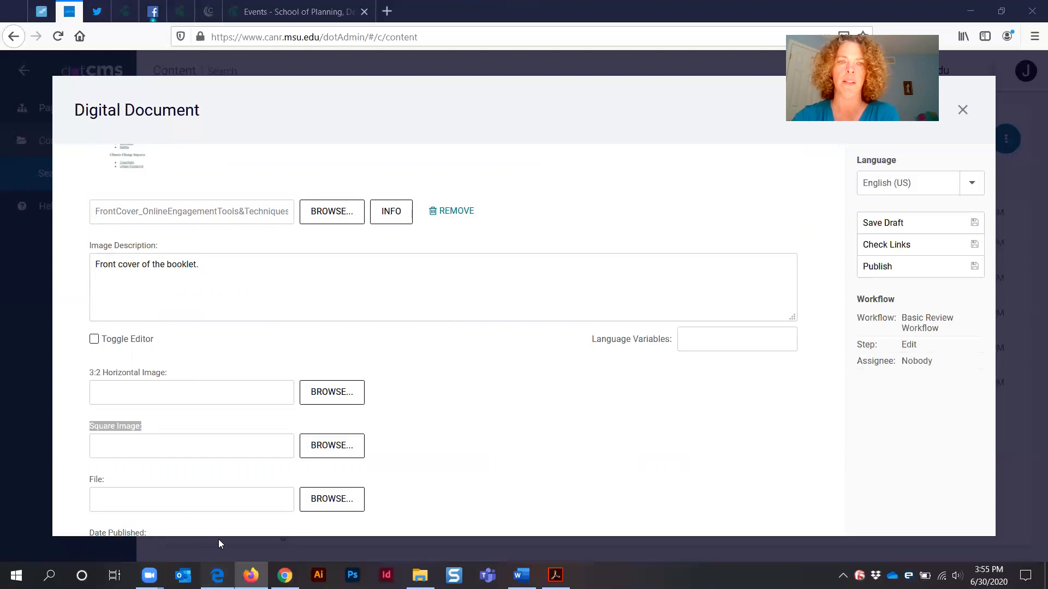
Glance at the other open browser windows before returning to the Digital Document form
click(217, 575)
click(123, 10)
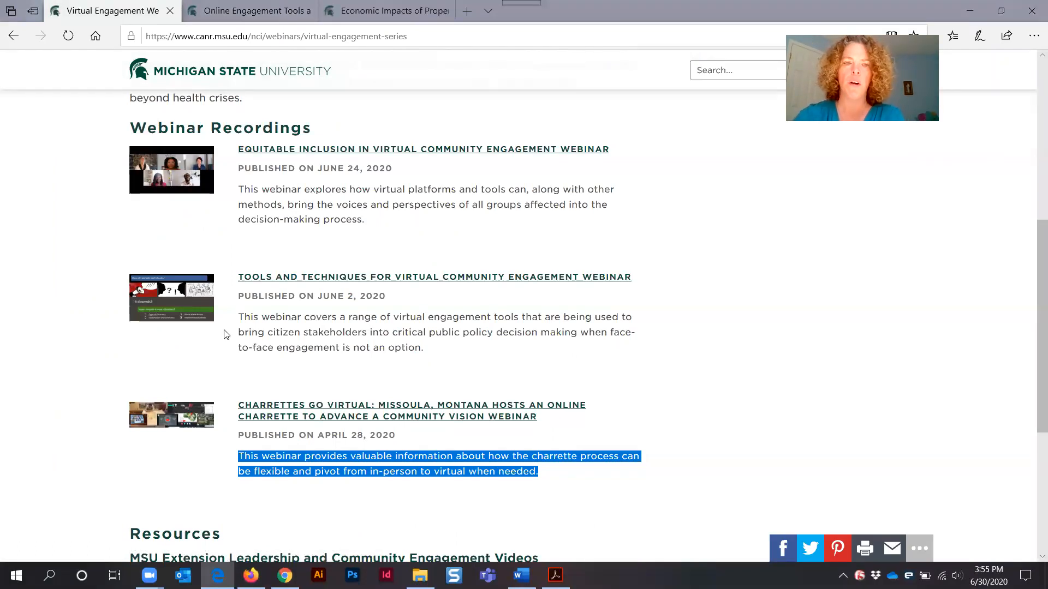
click(285, 575)
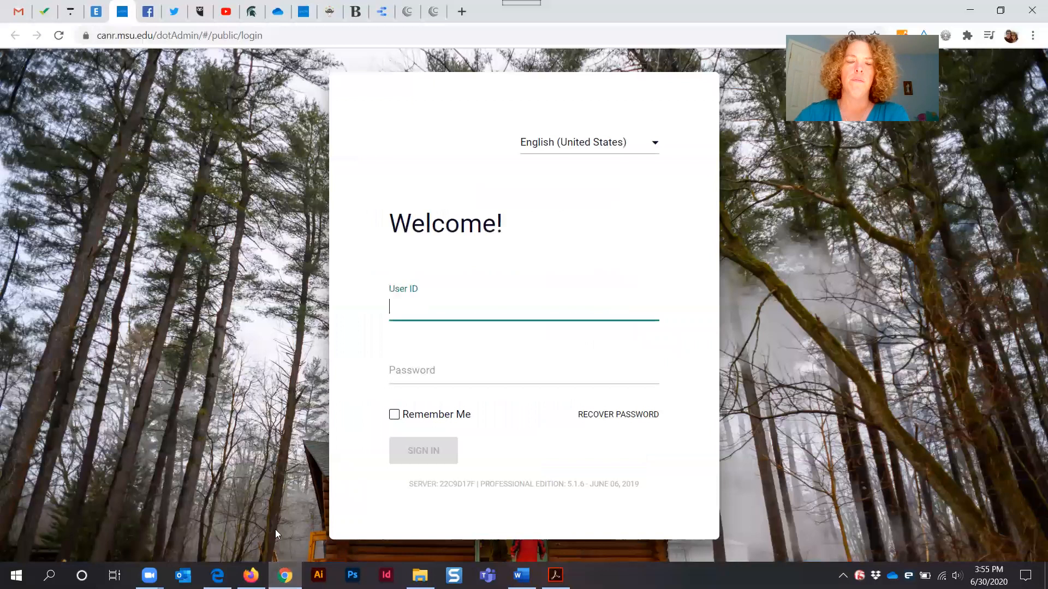
click(250, 575)
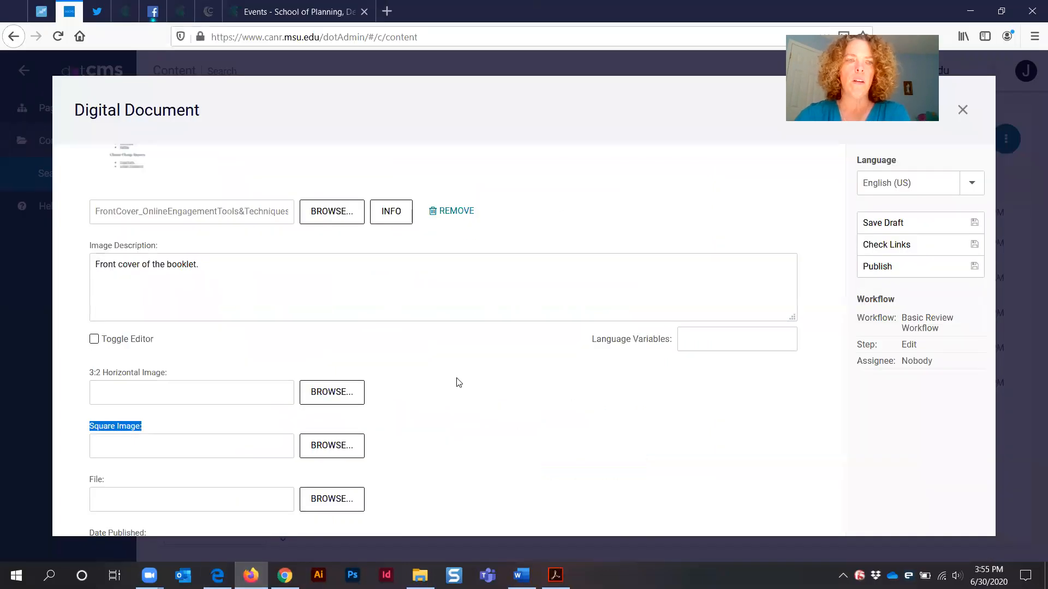
Examine the File, Date Published, Author and Content fields further down the form
scroll(491, 370, down, 3)
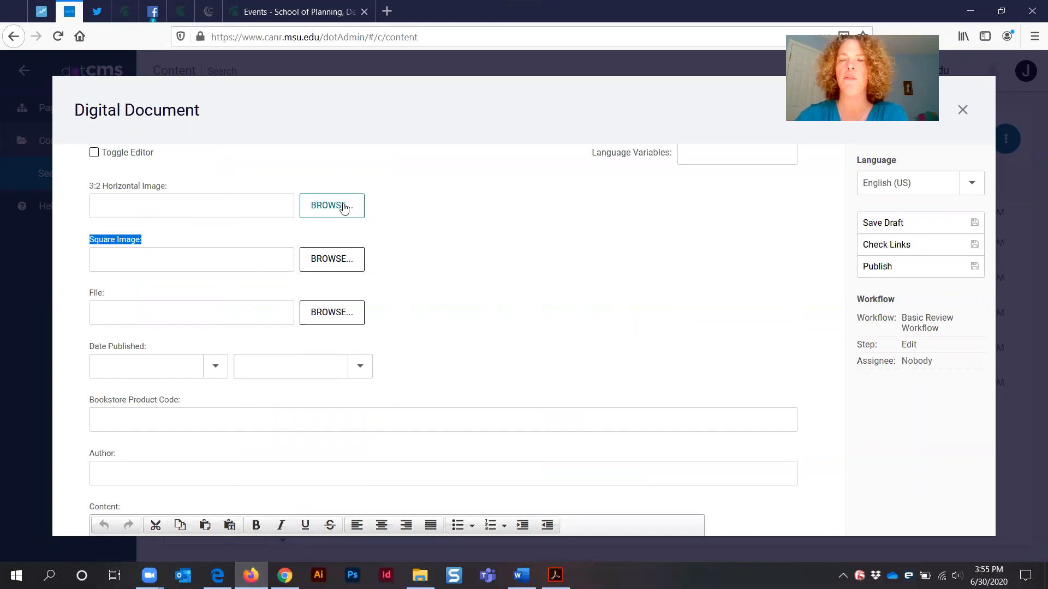
scroll(416, 262, up, 4)
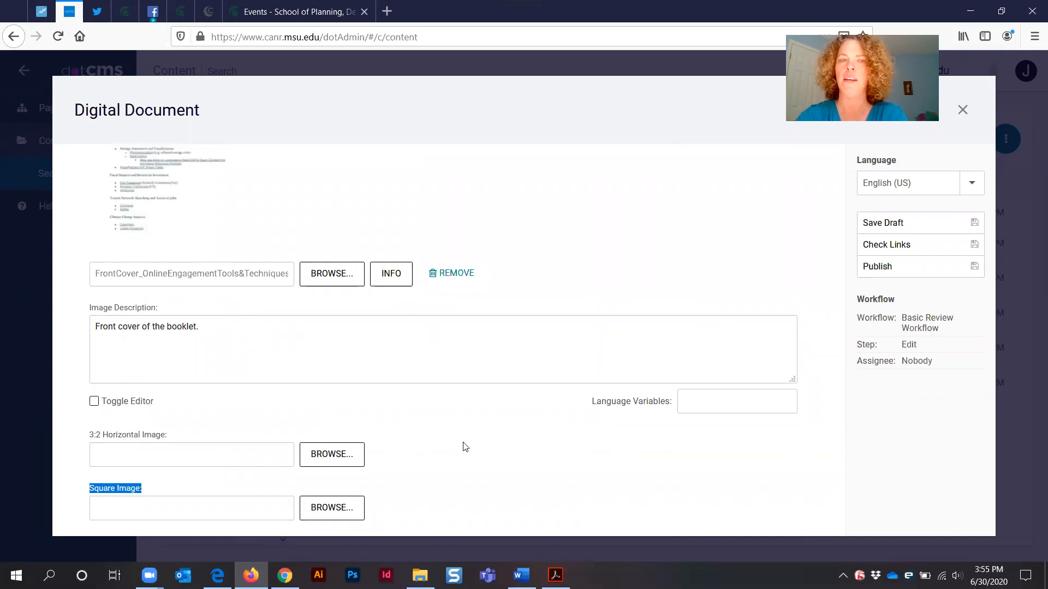
scroll(452, 447, down, 1)
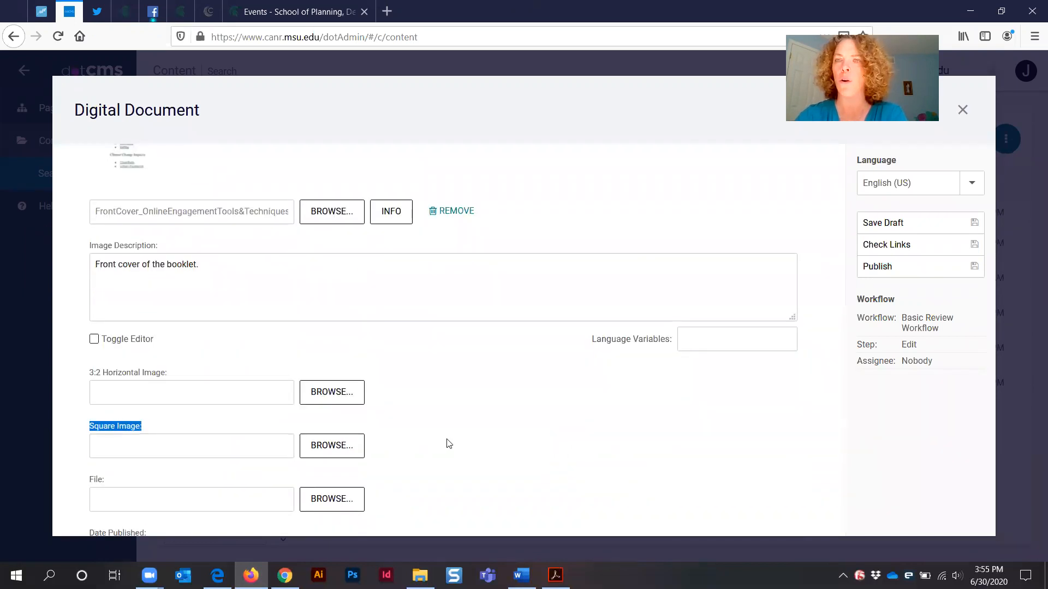
scroll(434, 453, down, 3)
triple_click(96, 292)
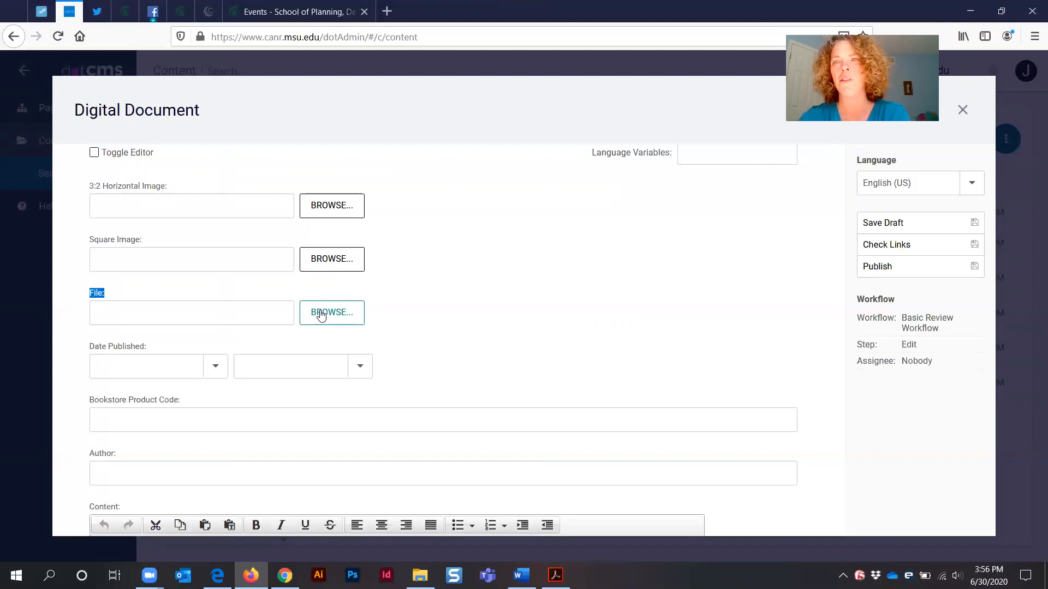
scroll(339, 436, down, 2)
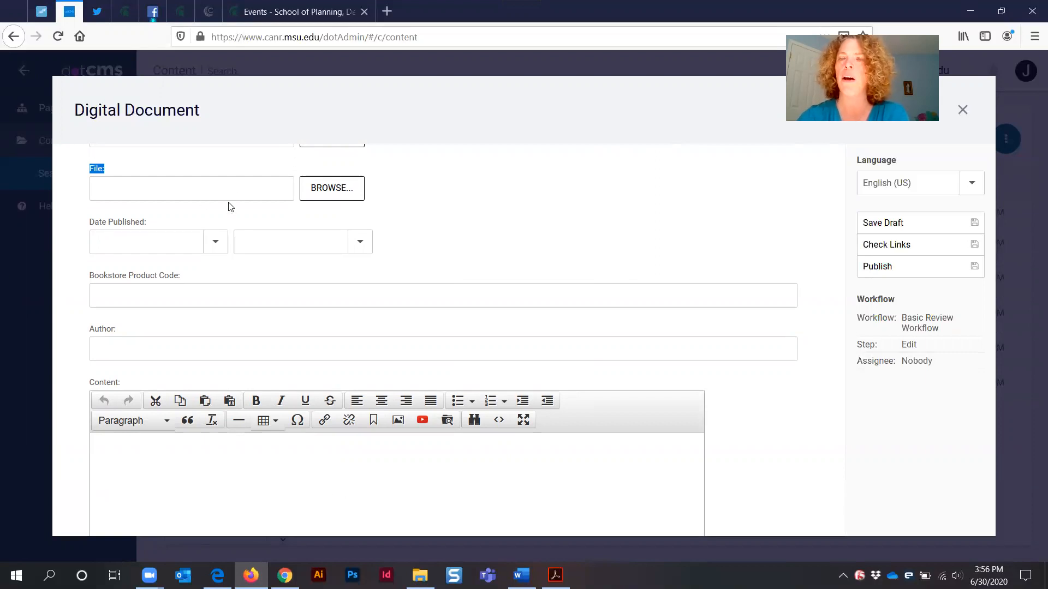
Open the file browser for the File field and expand the demo > test-uploads > files folder
scroll(452, 217, up, 1)
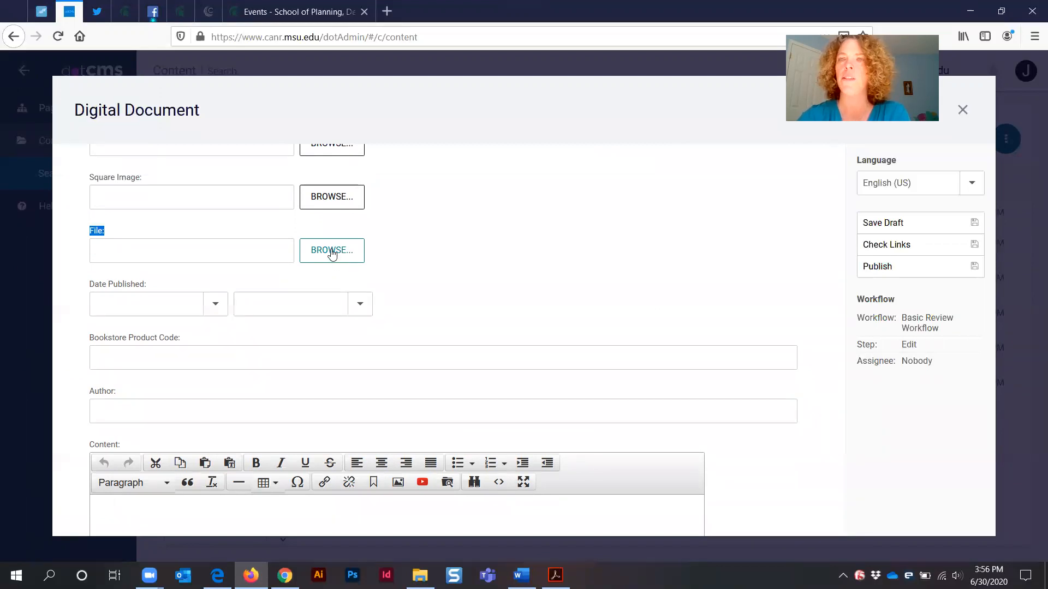
click(331, 253)
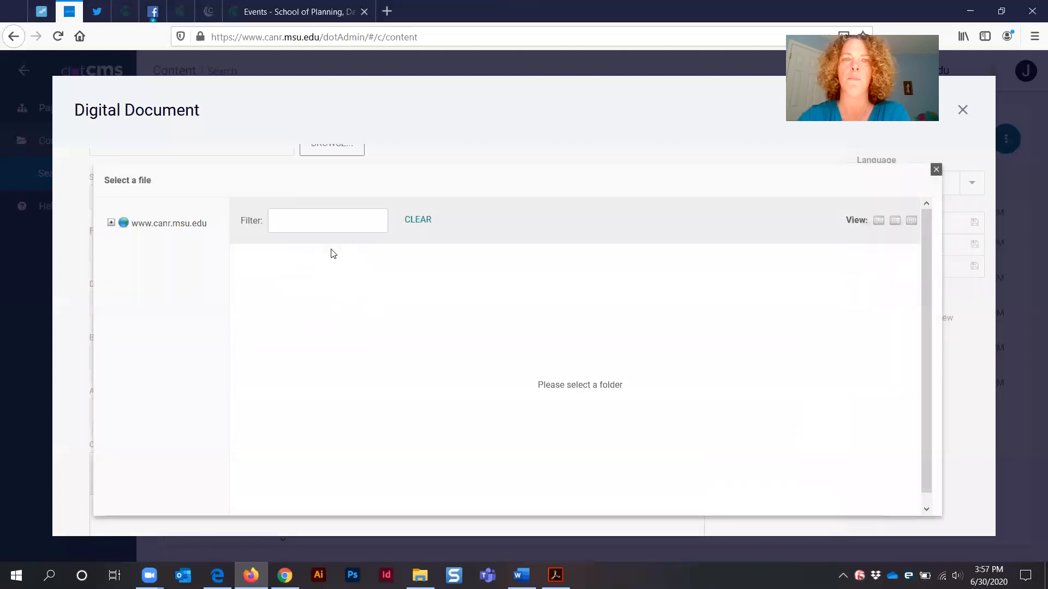
click(111, 224)
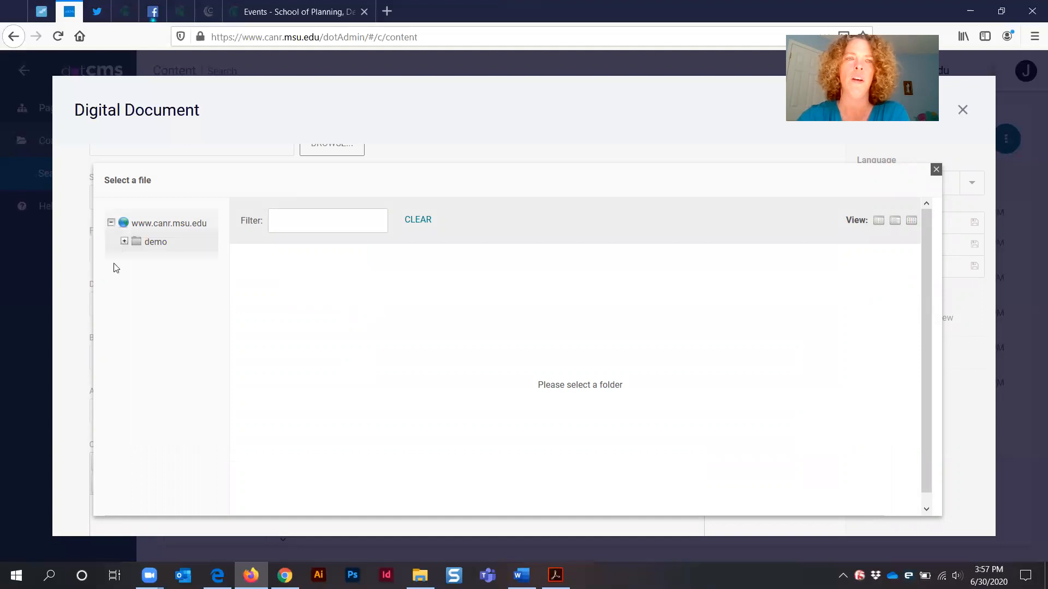
click(124, 242)
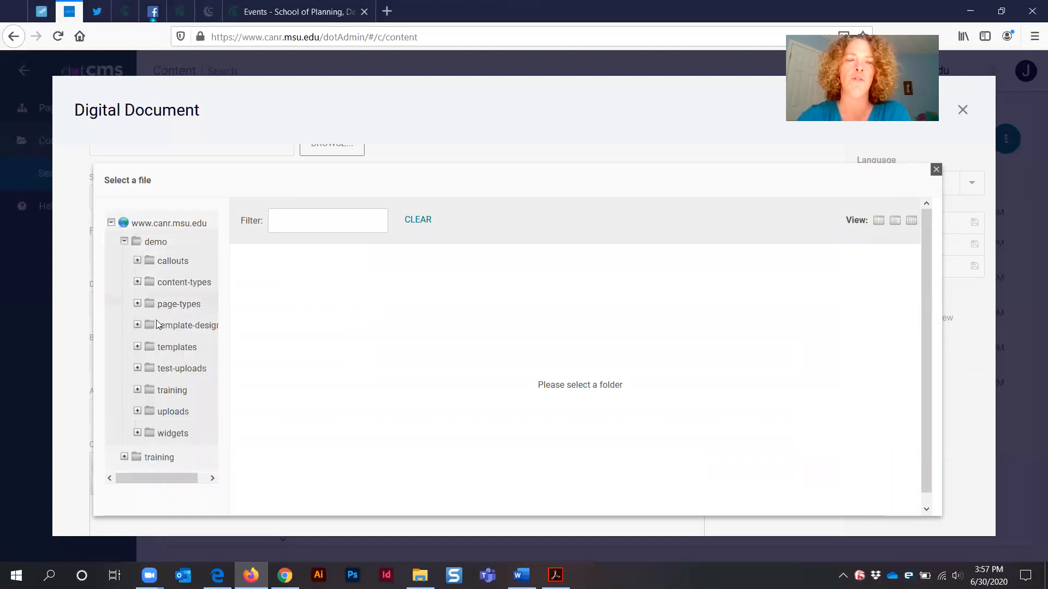
click(138, 369)
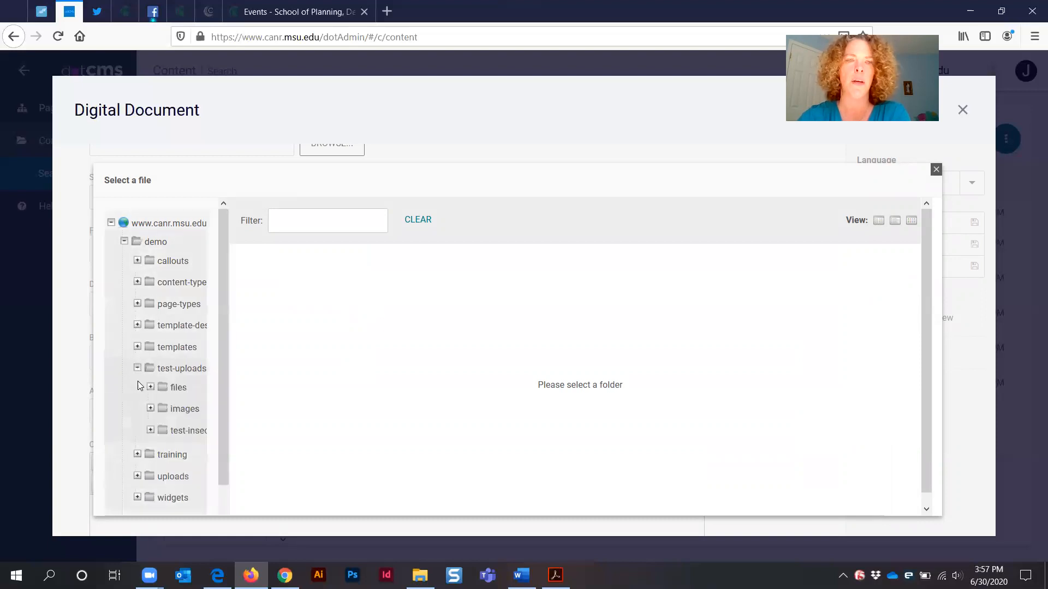
click(179, 387)
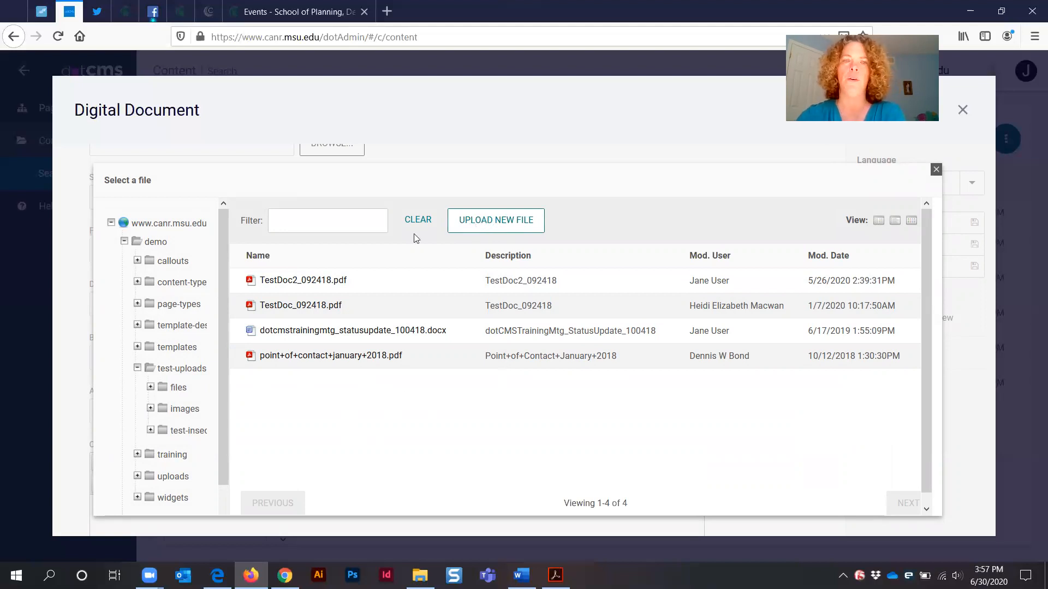
Upload OnlineEngagementTools&Techniques_NCI_final_06052020 with the Save / Publish action and select it as the document's File
click(526, 220)
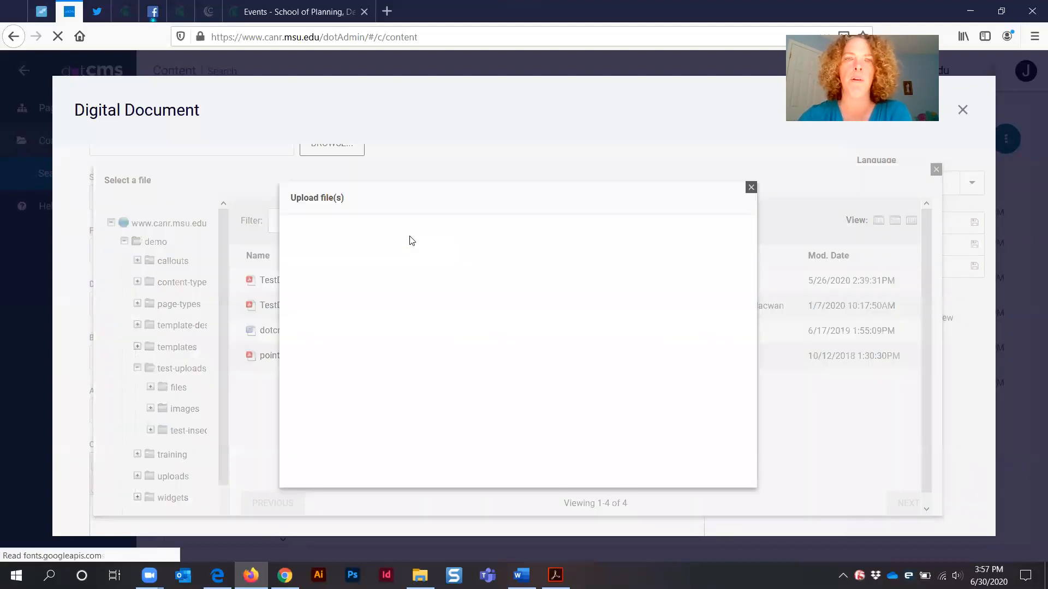
click(519, 316)
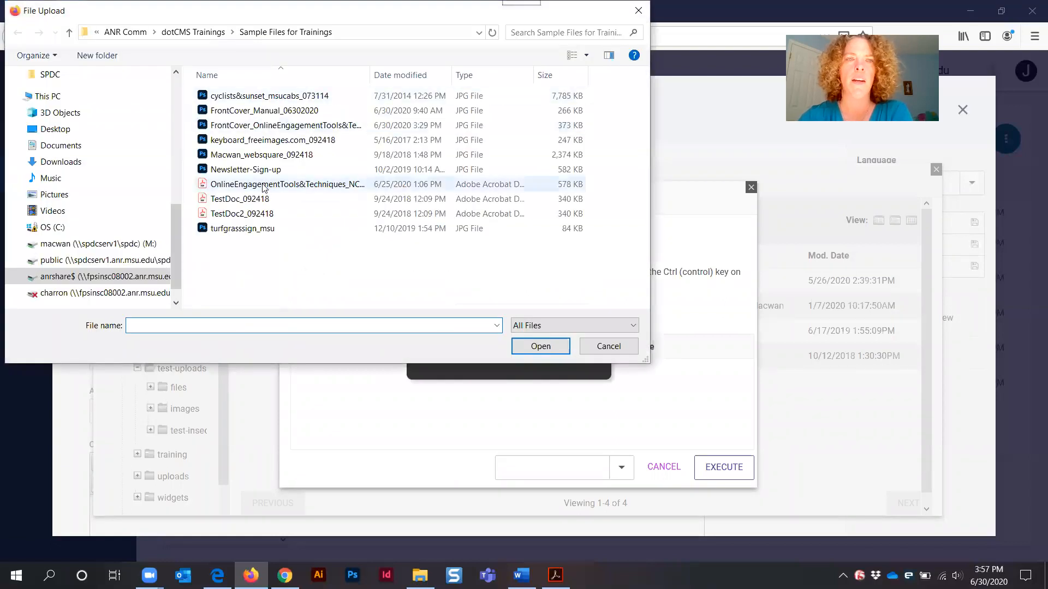
click(265, 188)
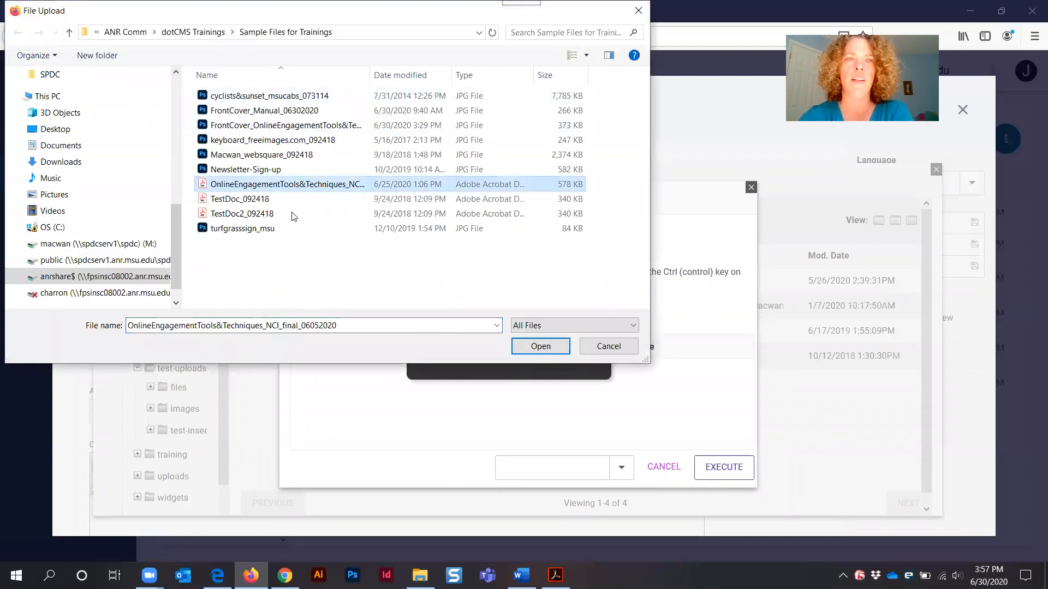
click(541, 347)
click(621, 467)
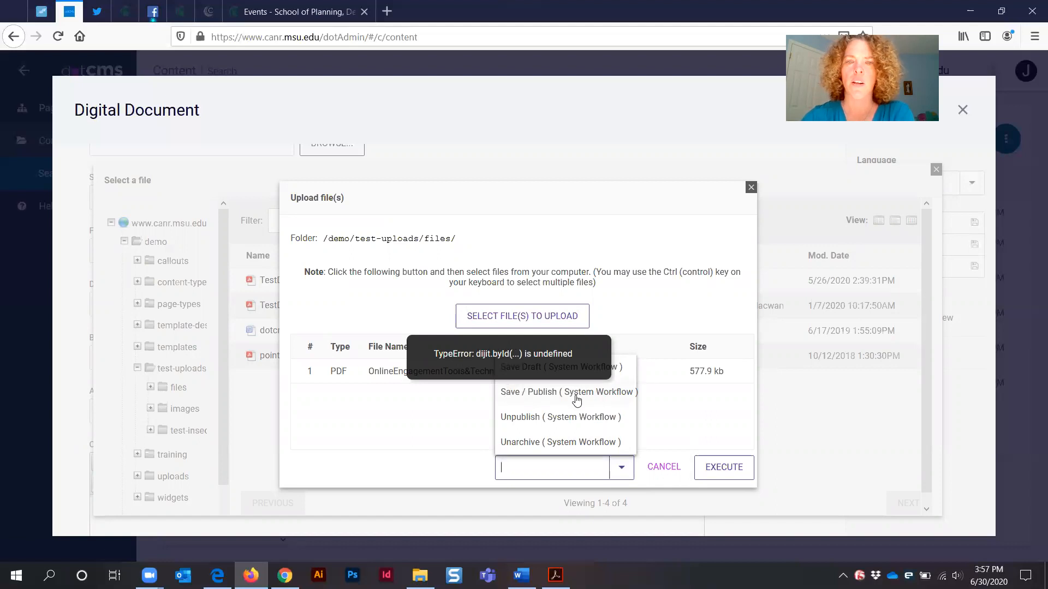
click(622, 395)
click(724, 469)
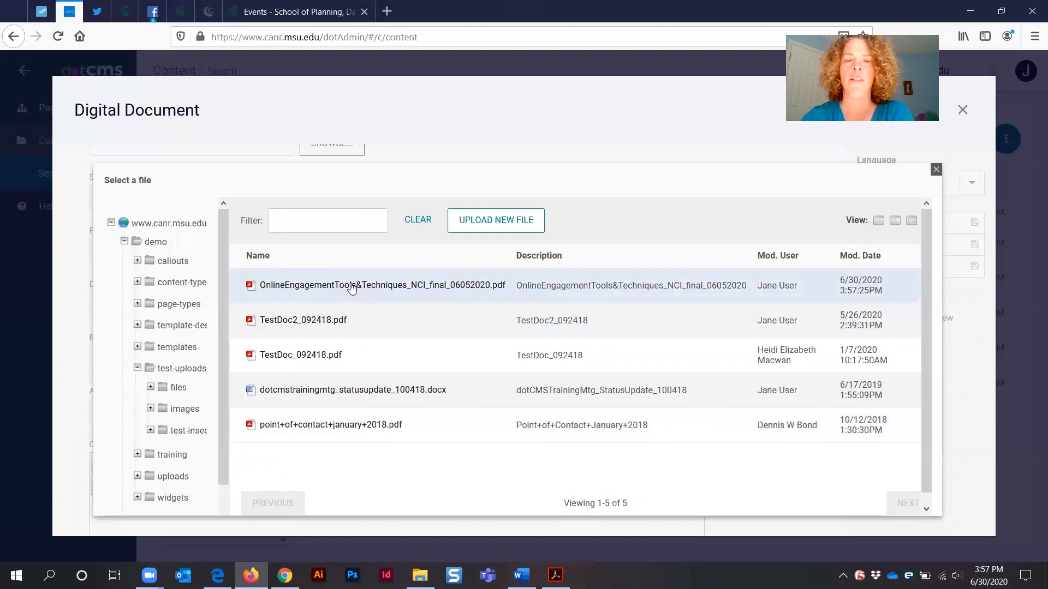
click(352, 289)
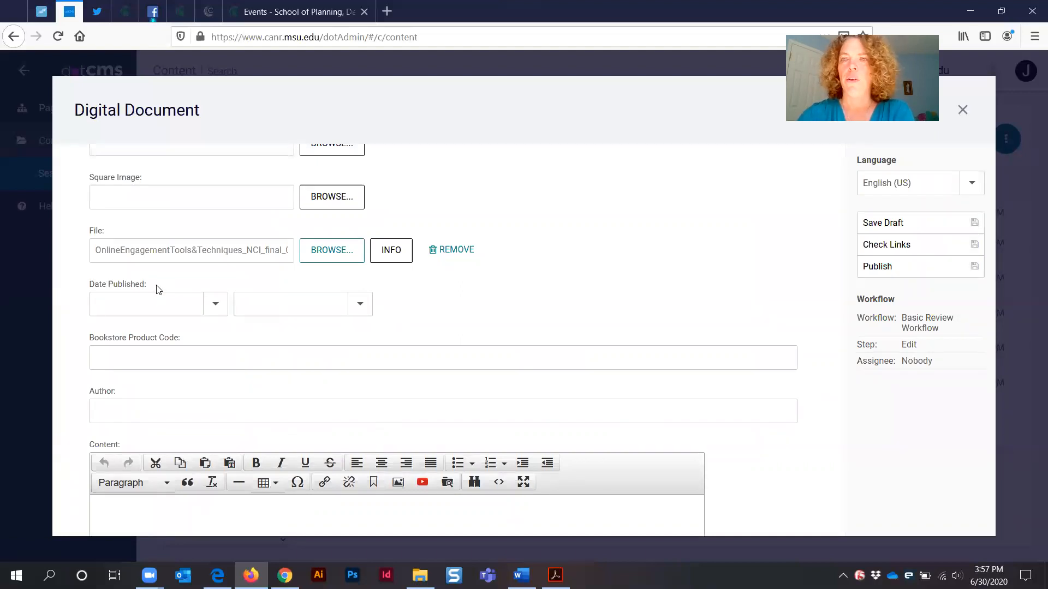
Review the Online Engagement Tools and Techniques page and the other open pages in the second browser
click(128, 283)
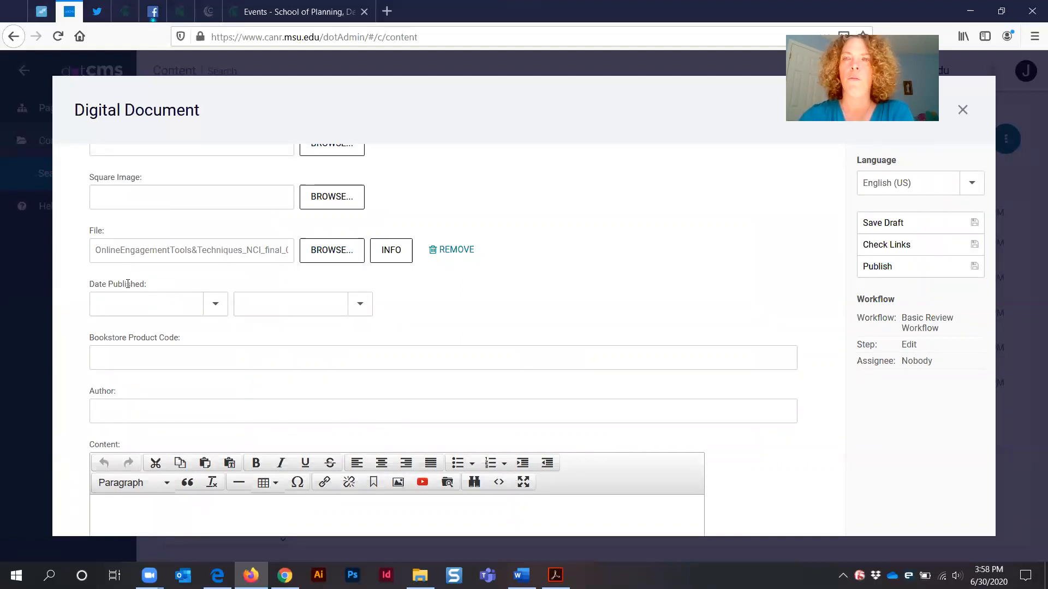
click(217, 576)
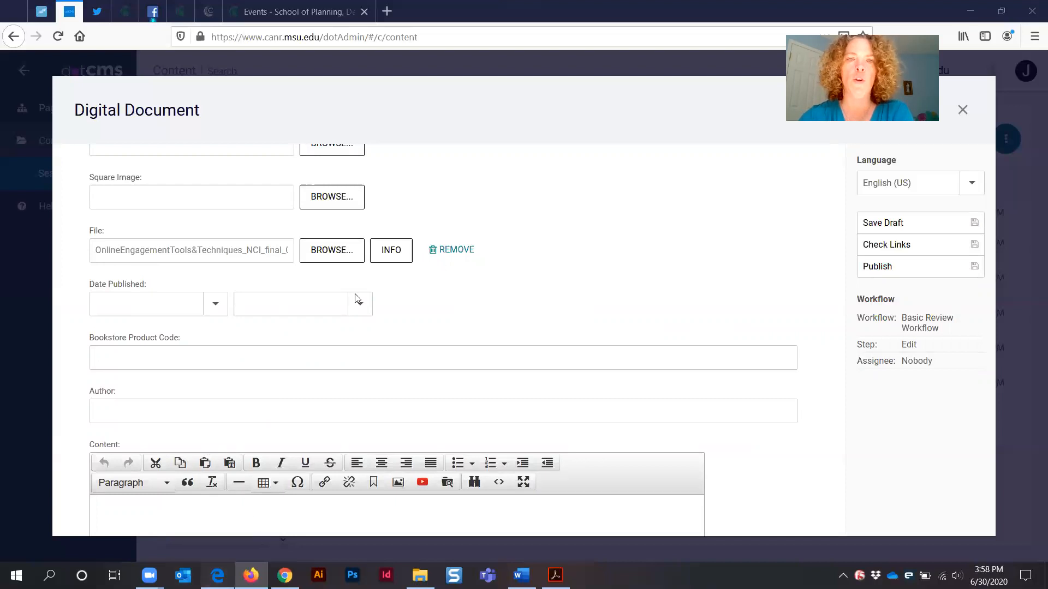
click(388, 10)
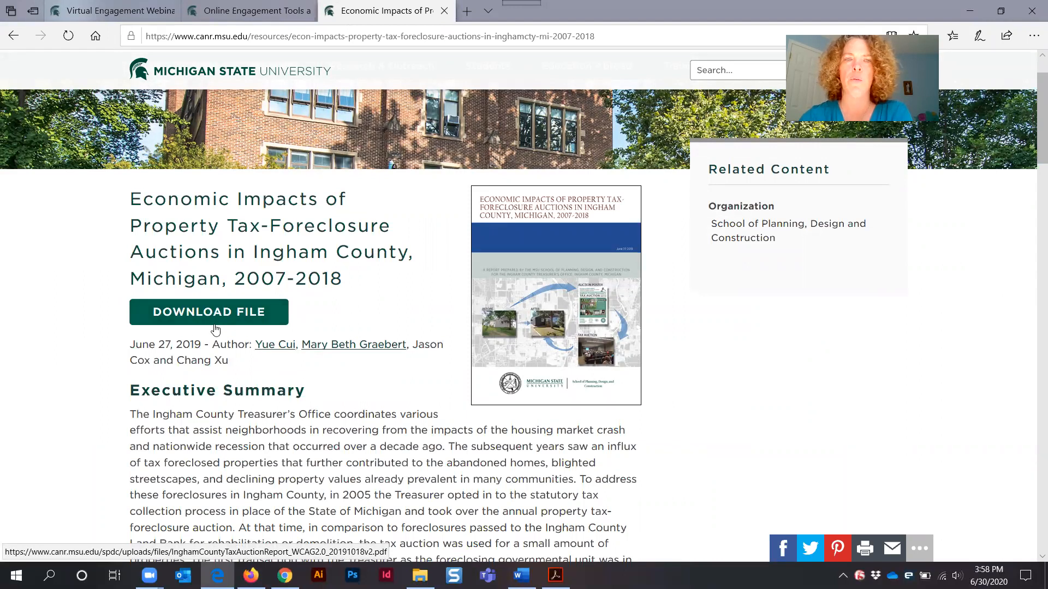
click(249, 15)
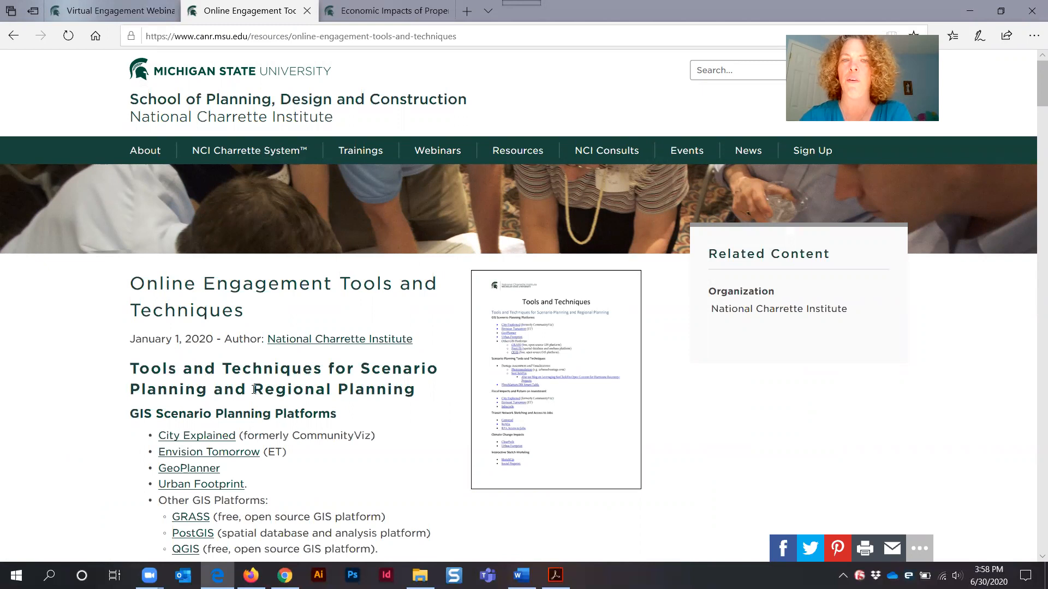
scroll(302, 413, down, 8)
scroll(301, 413, down, 20)
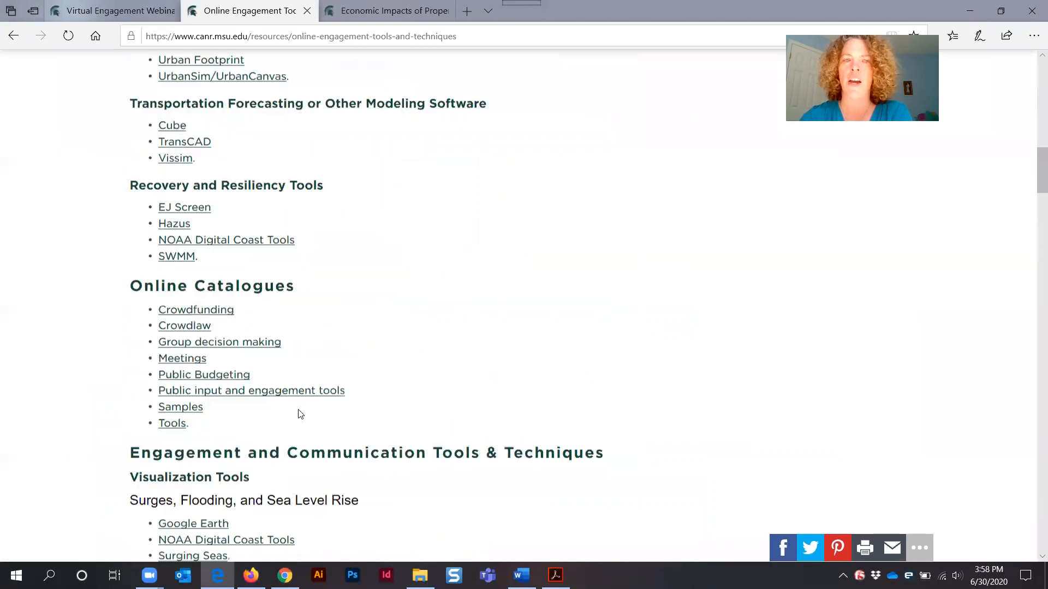
scroll(289, 413, down, 20)
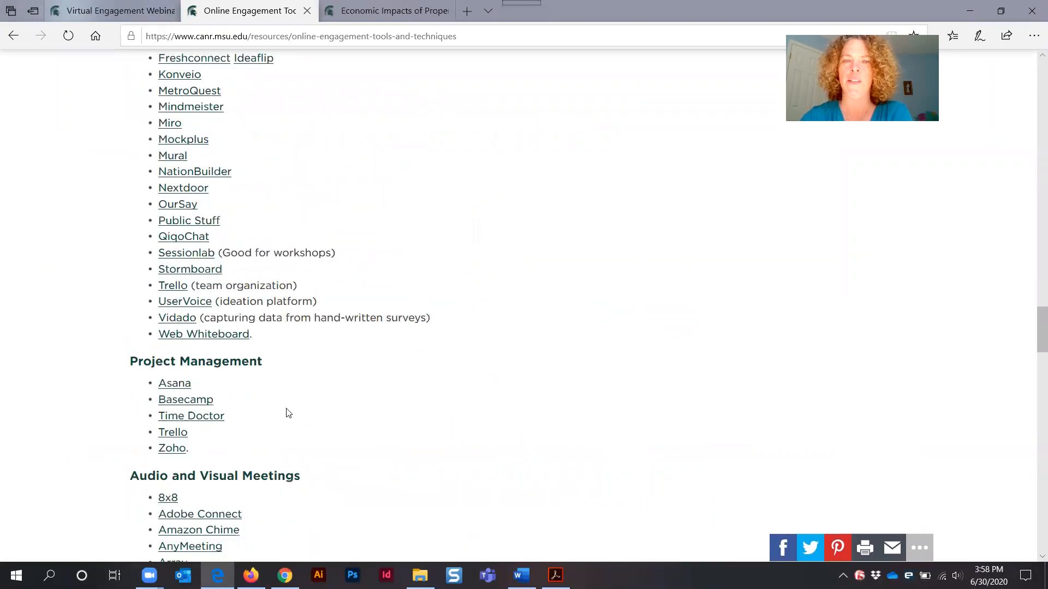
scroll(285, 419, down, 10)
scroll(281, 416, up, 20)
scroll(281, 415, up, 20)
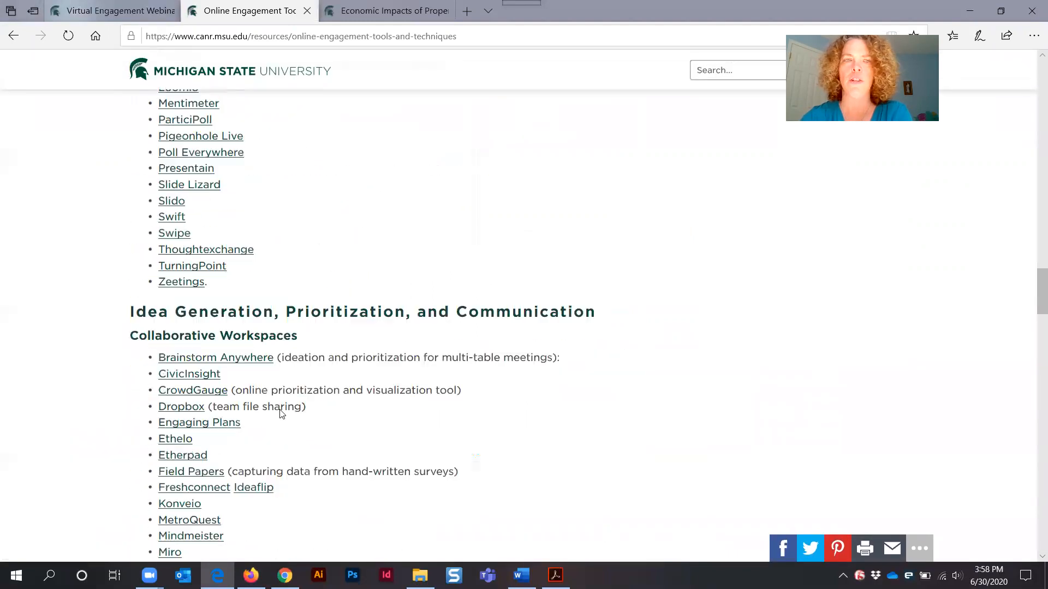
scroll(279, 412, up, 7)
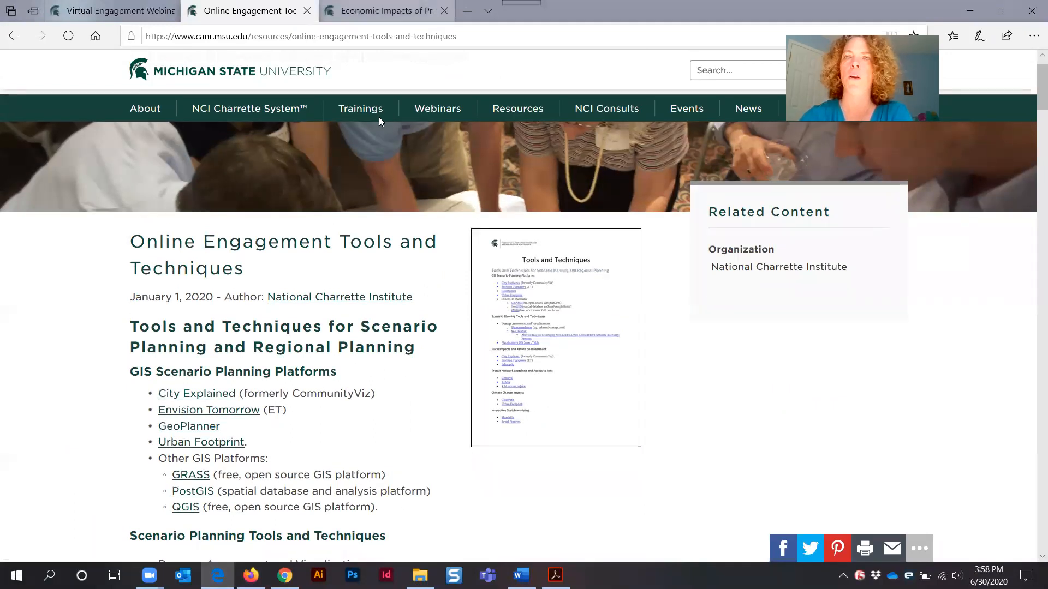
click(384, 11)
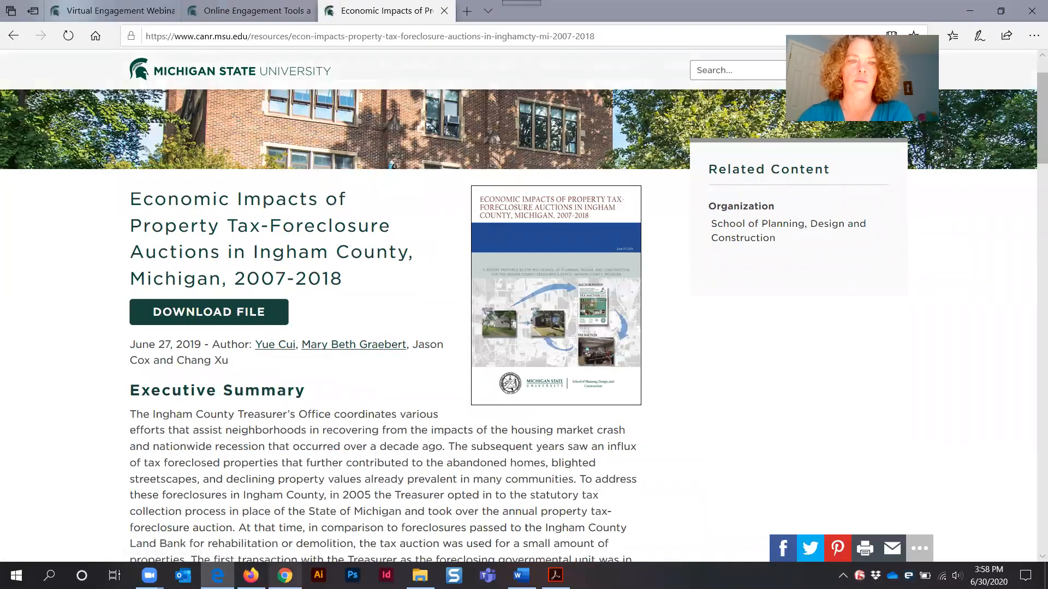
click(285, 575)
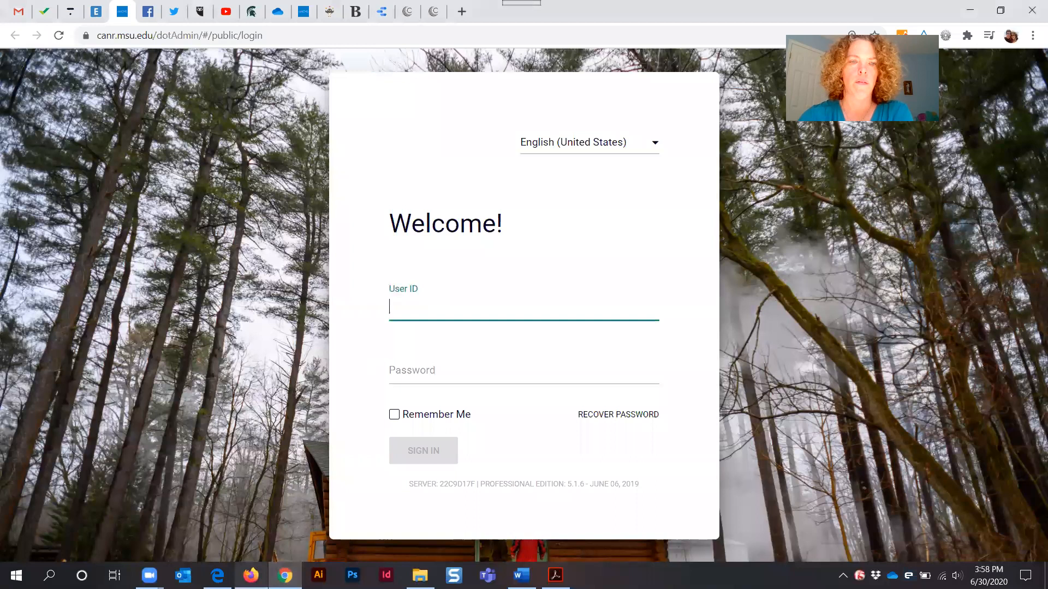
click(251, 575)
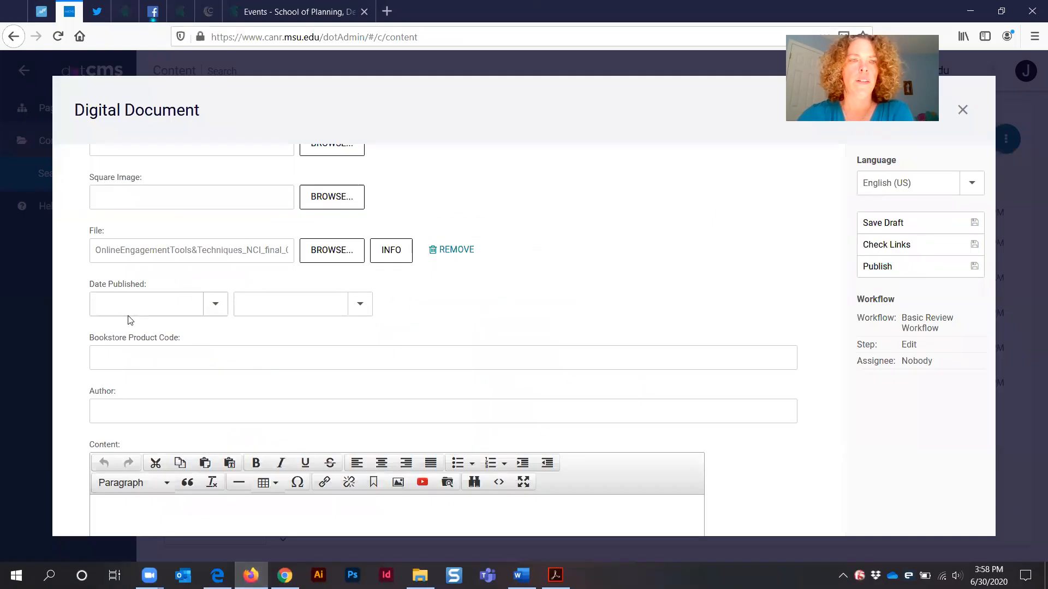
Check the Virtual Engagement webinar series page in the other browser before returning to the form
triple_click(102, 282)
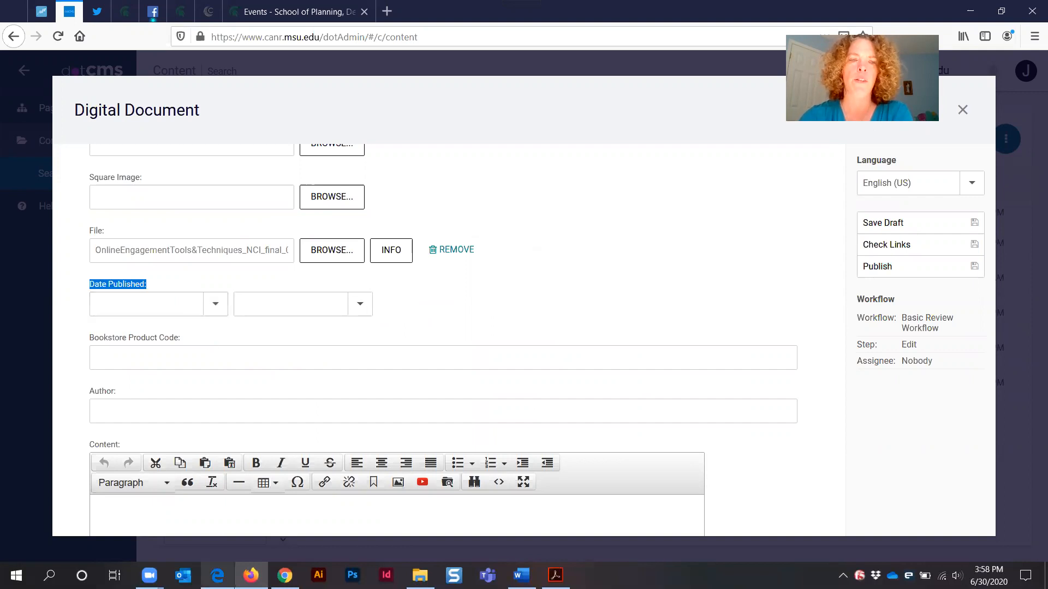
key(alt+Tab)
click(101, 13)
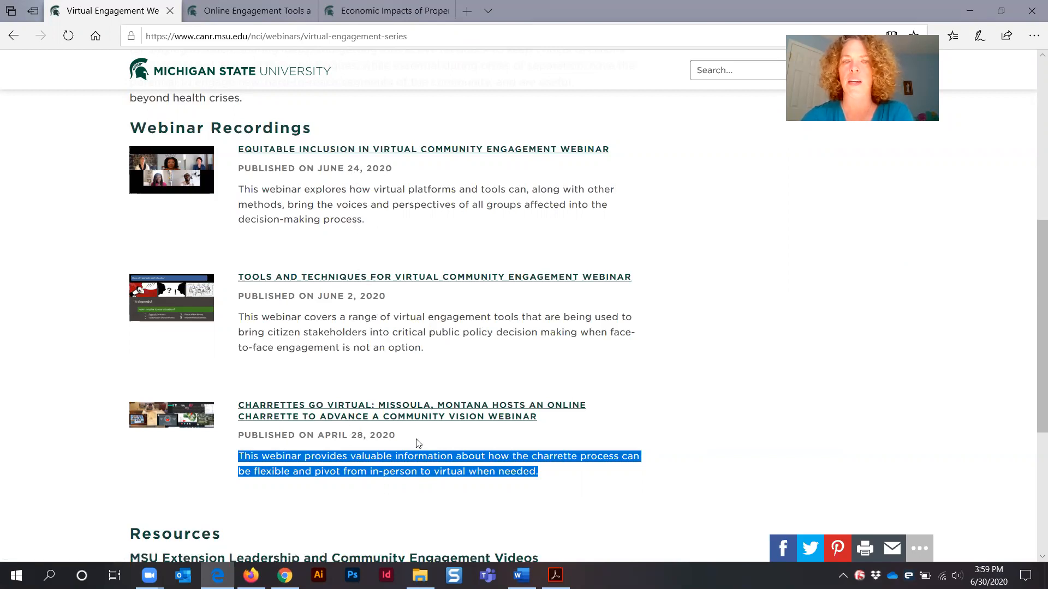
click(467, 440)
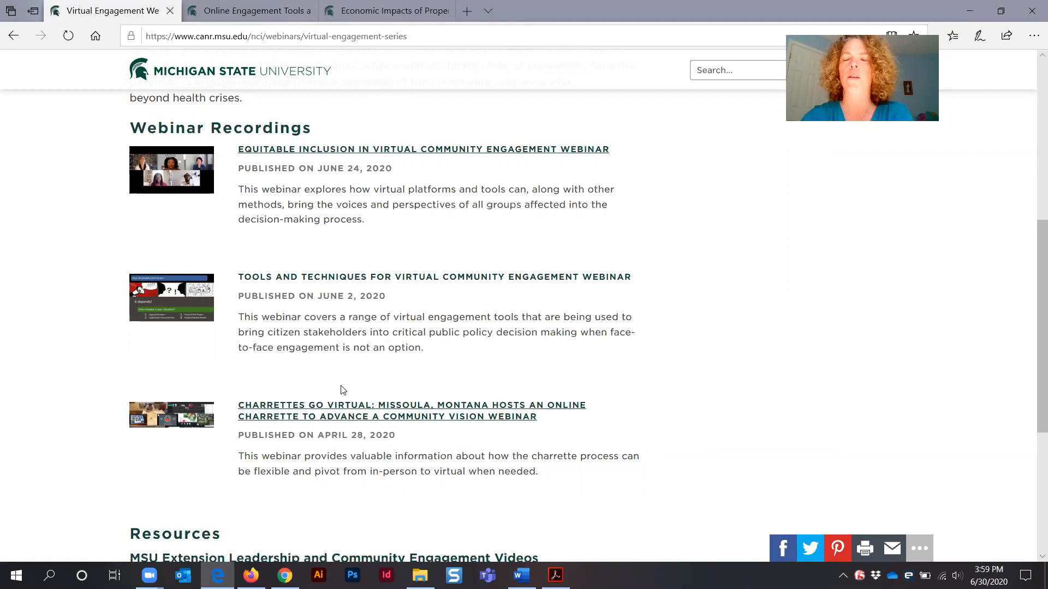
click(961, 10)
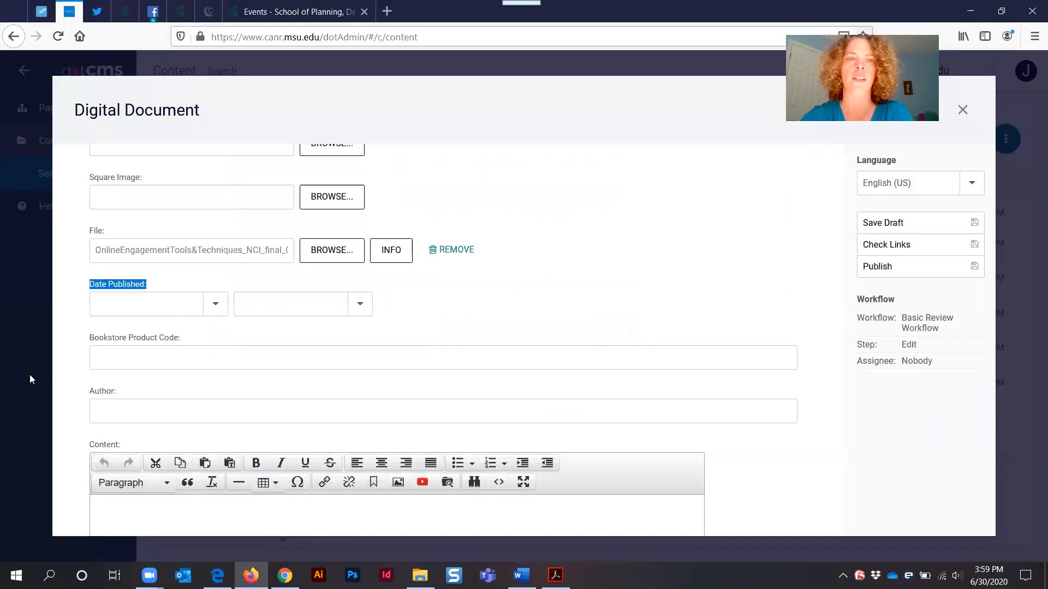
Set the Date Published to 6/23/2020 using the date picker
click(214, 305)
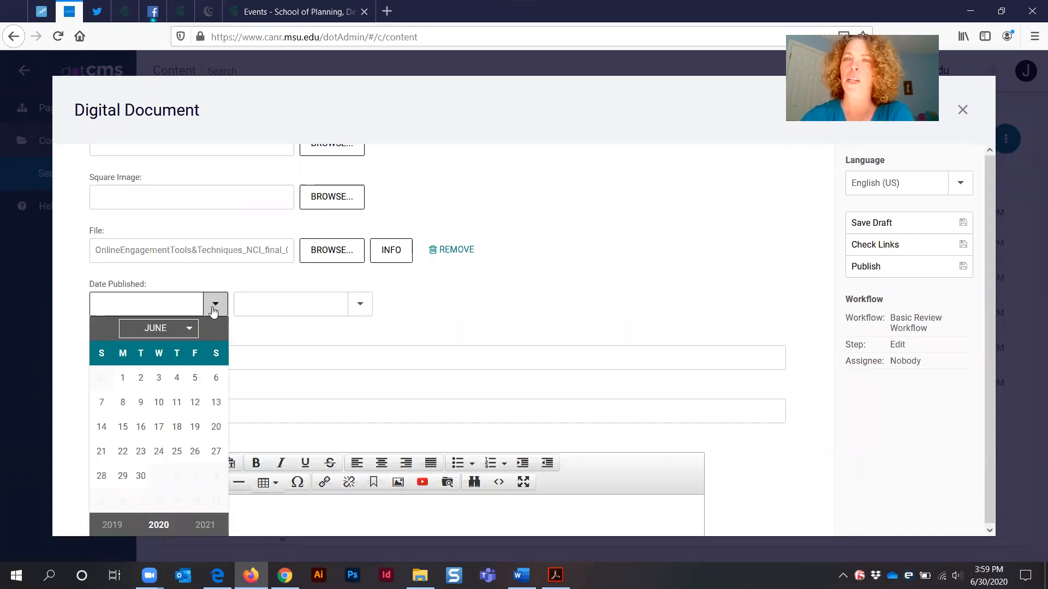
click(140, 452)
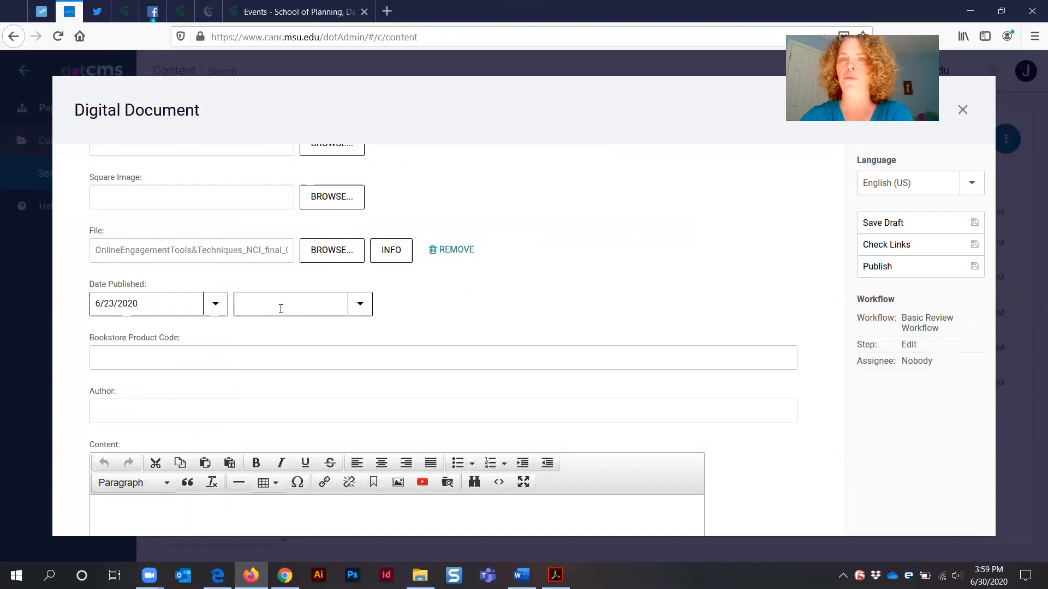
click(136, 336)
triple_click(154, 336)
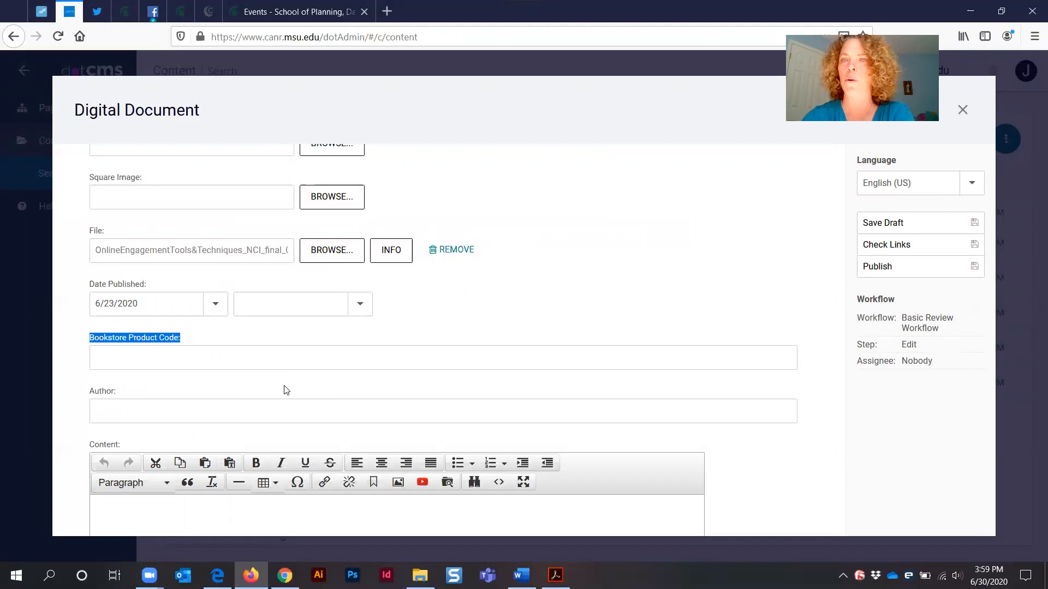
Place the cursor in the Author field of the Digital Document form
click(151, 384)
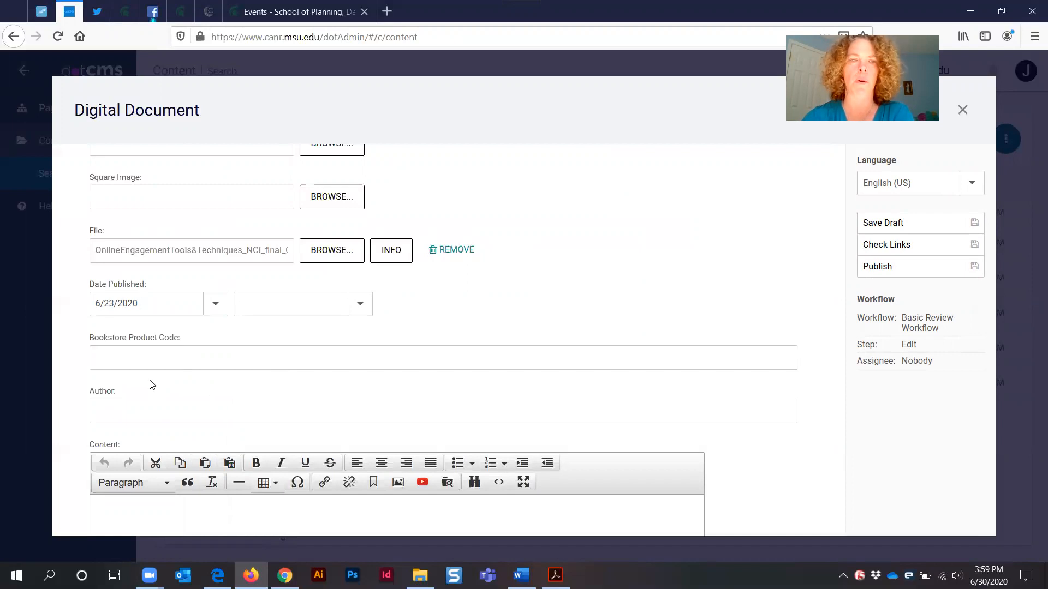
triple_click(104, 390)
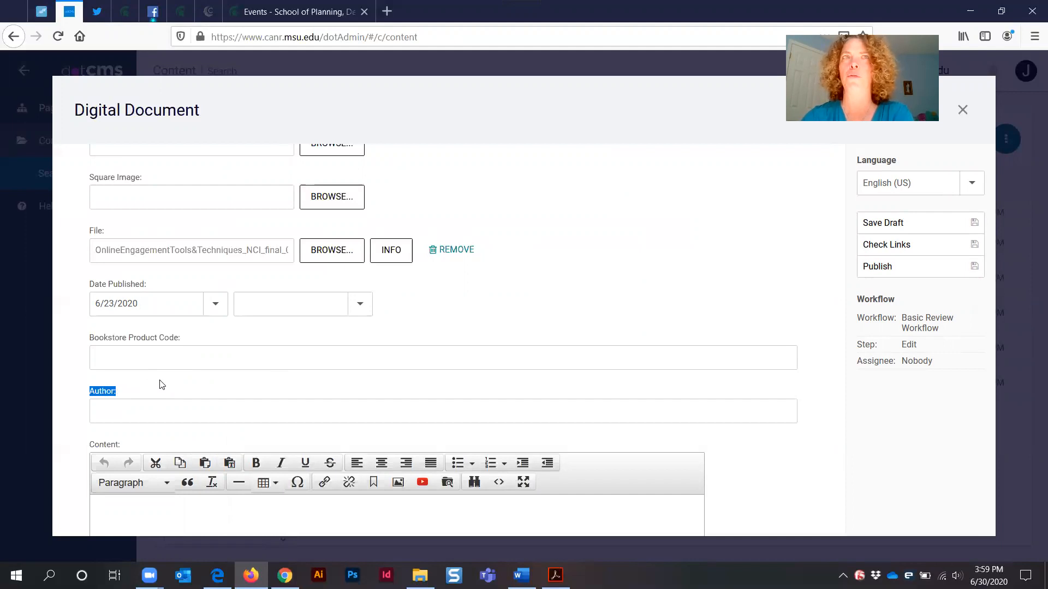
click(163, 416)
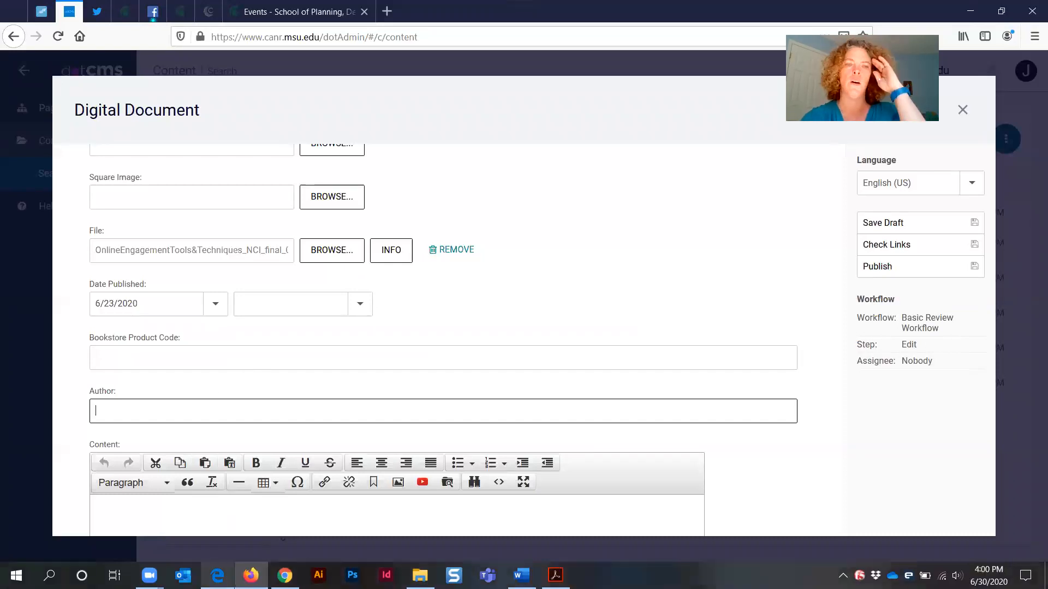
Switch to the other browser to consult the reference publication pages
key(alt+Tab)
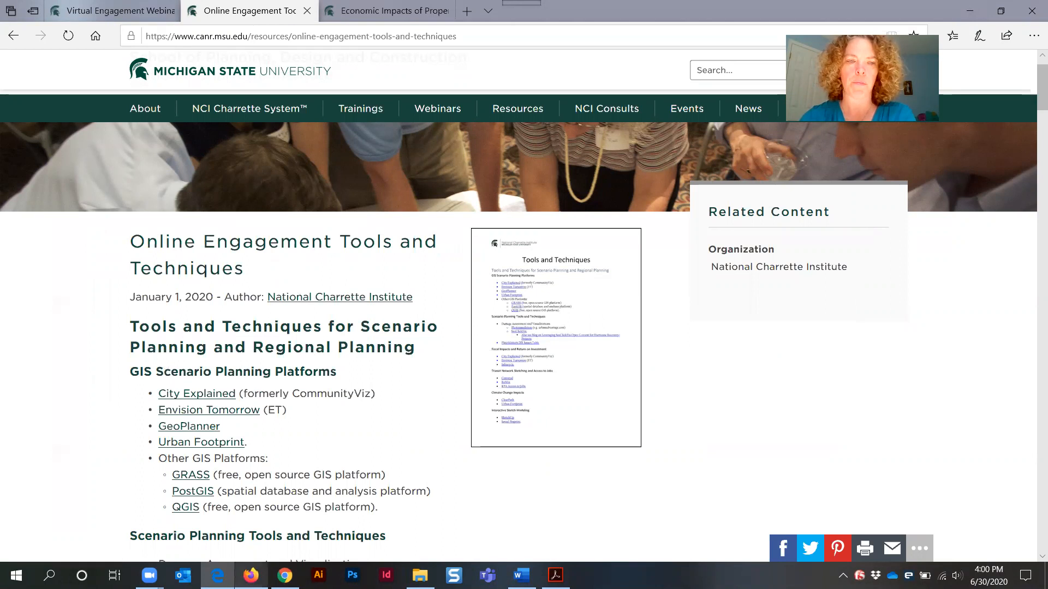
key(ctrl+Tab)
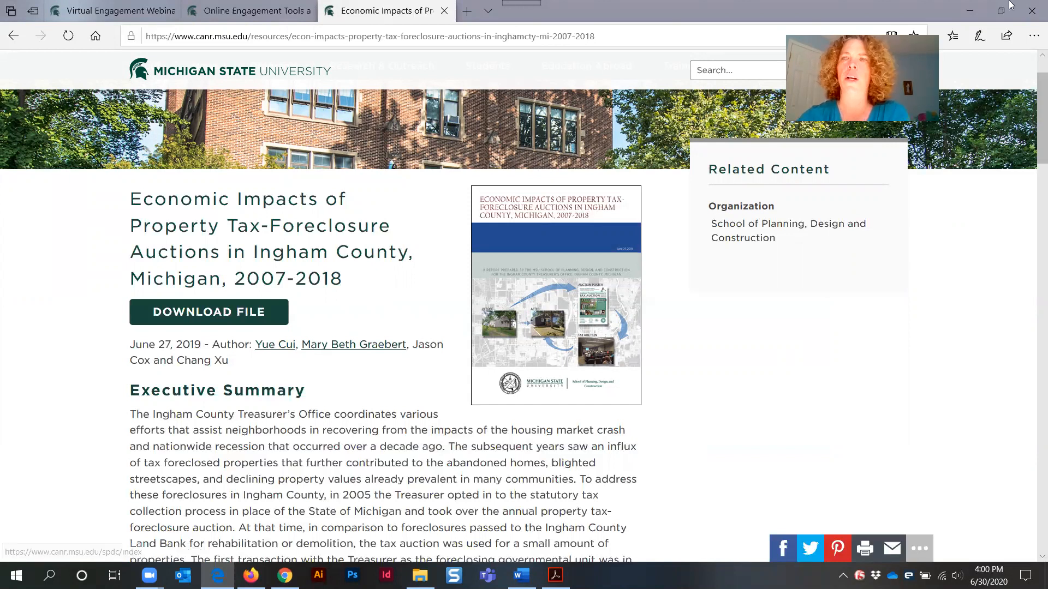
Return to the Digital Document form and enter the author's full name in the Author field
click(232, 14)
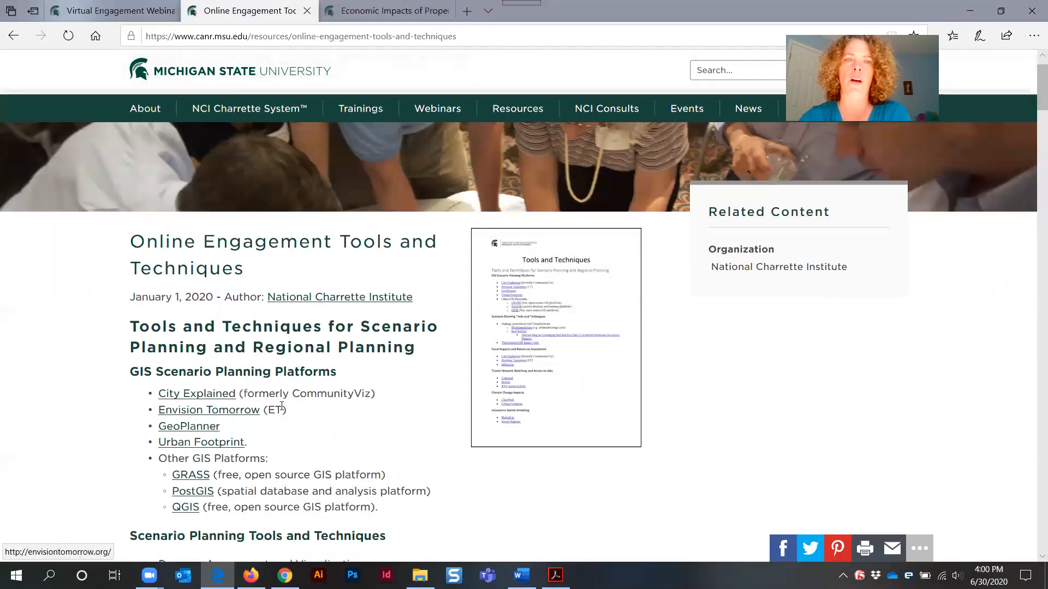
key(ctrl+Tab)
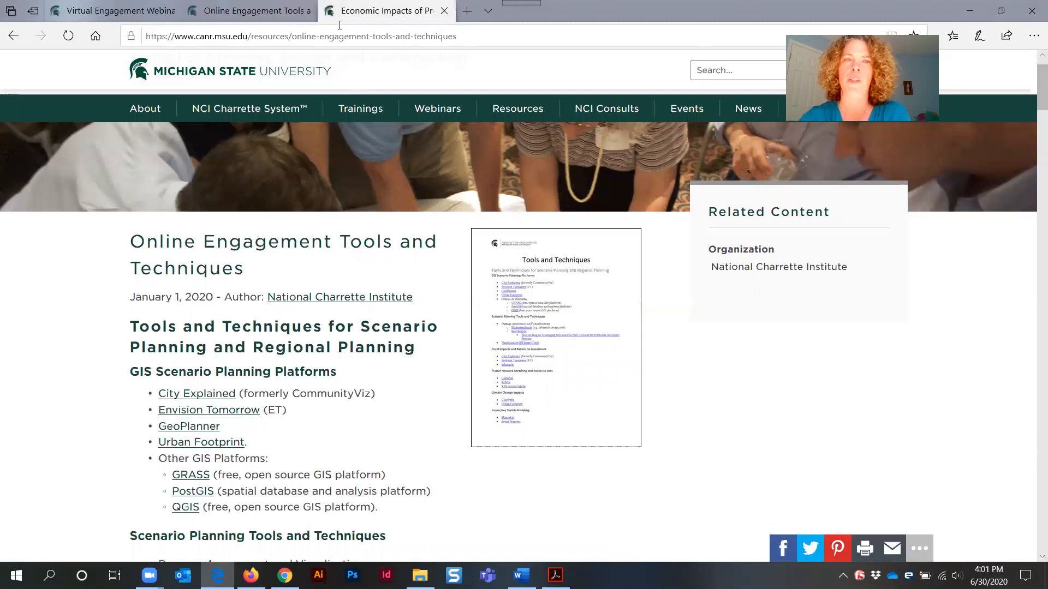
key(alt+Tab)
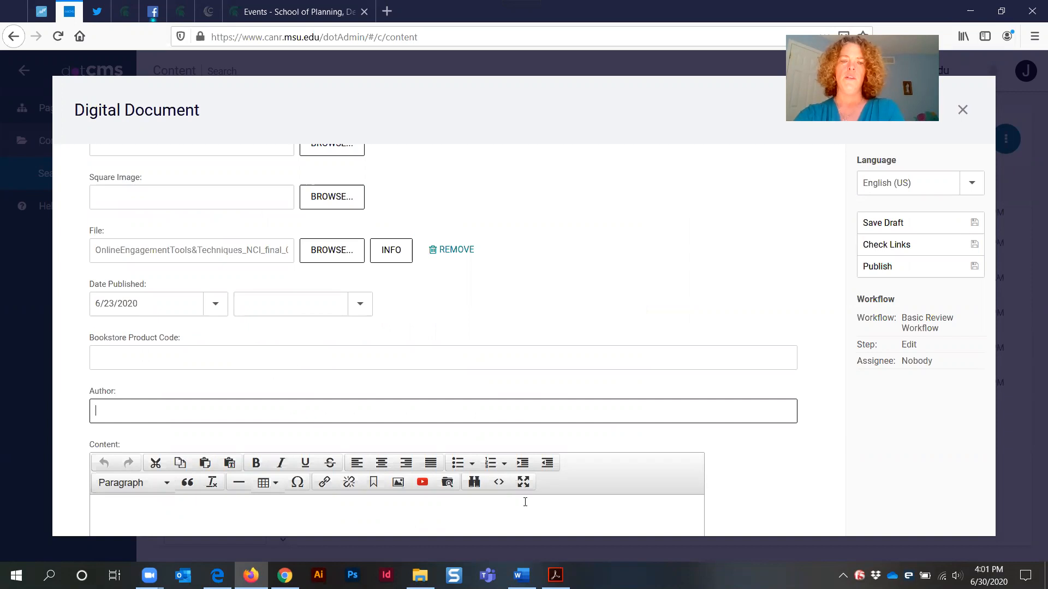
text(Jane)
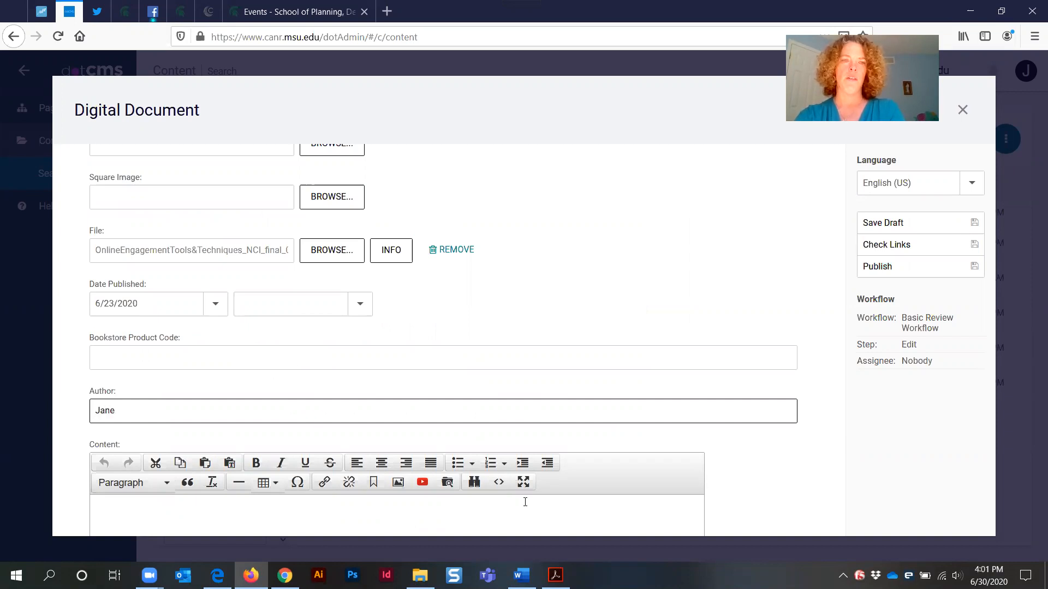
text( User)
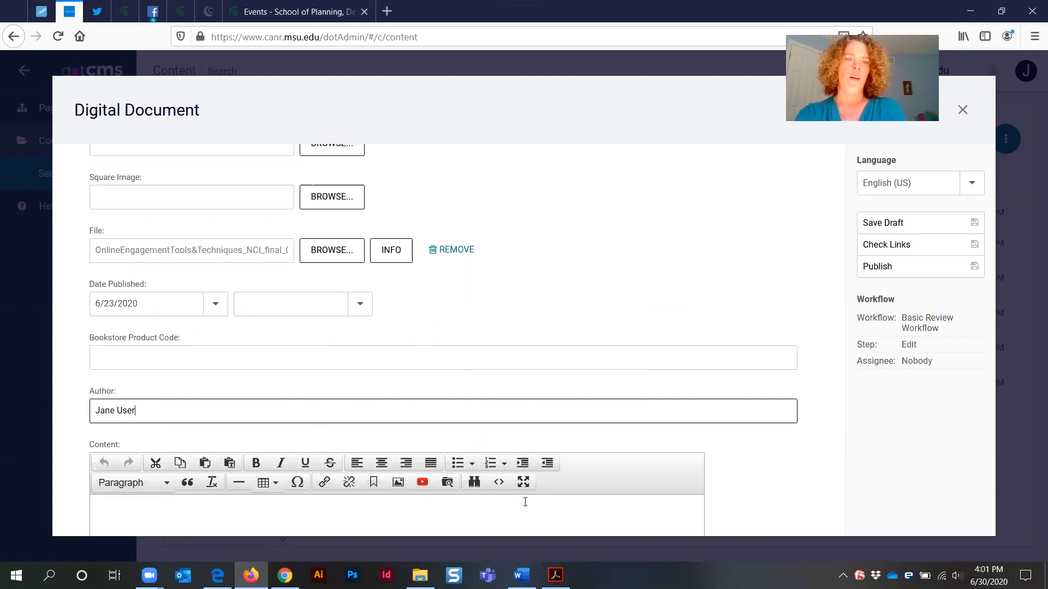
Place the cursor in the Content editor of the Digital Document form
scroll(423, 346, down, 3)
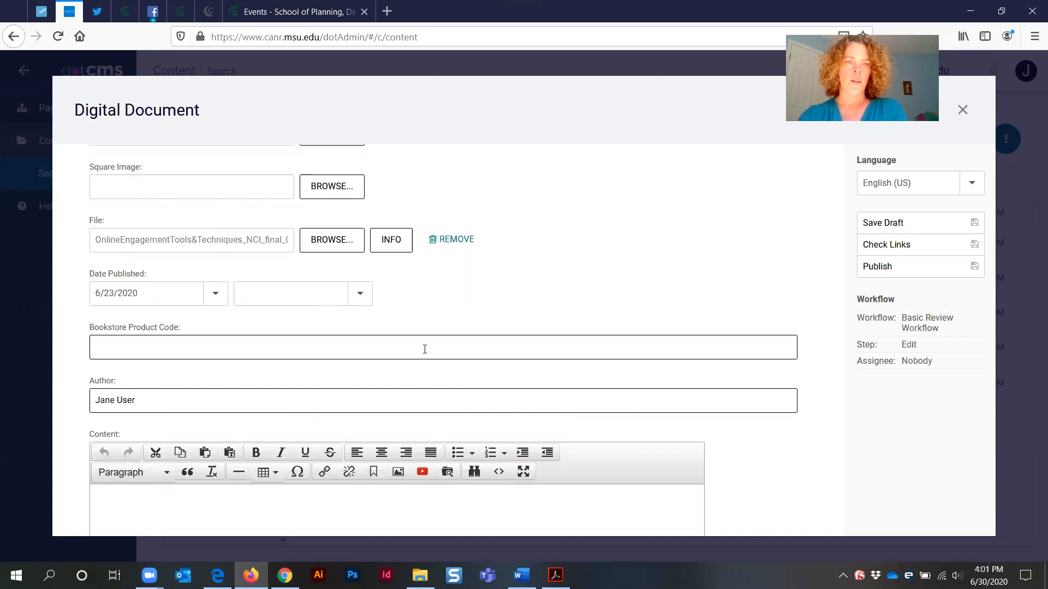
scroll(428, 347, down, 3)
click(303, 371)
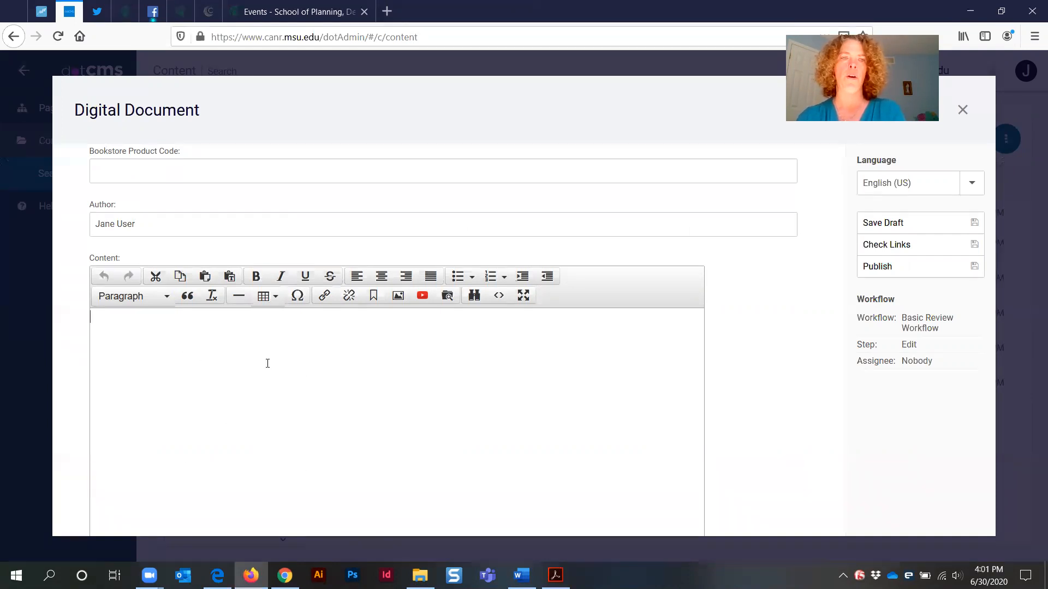
click(323, 430)
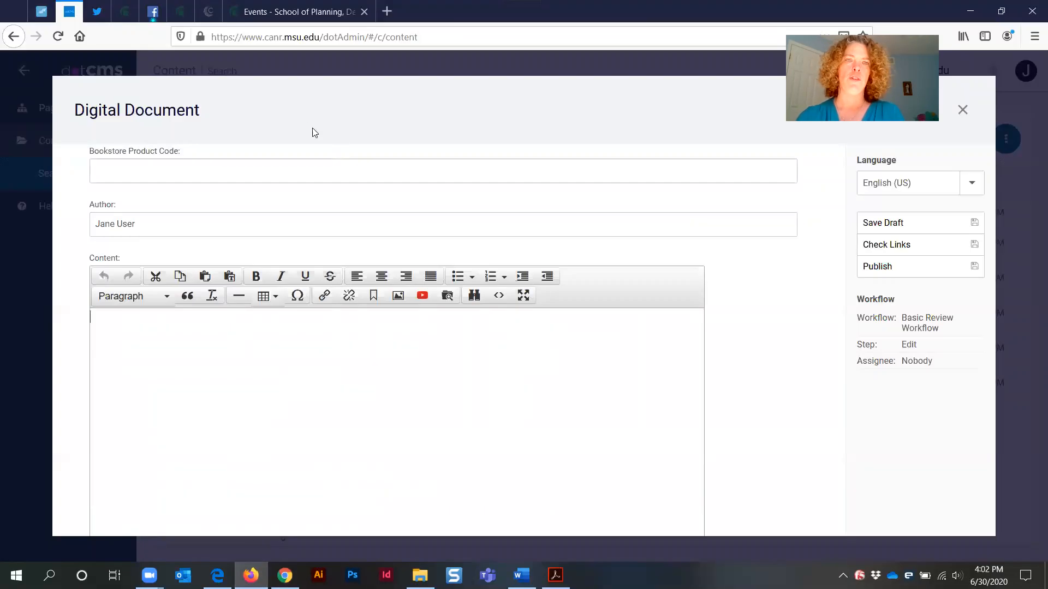
Examine how the Executive Summary heading is formatted on the Economic Impacts publication page
click(217, 576)
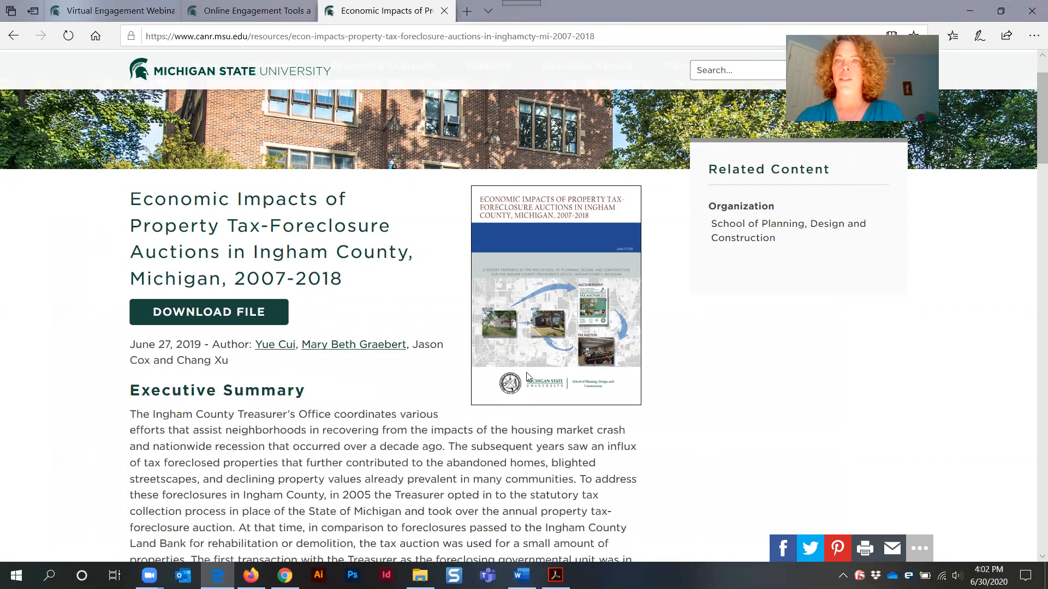
scroll(458, 390, down, 4)
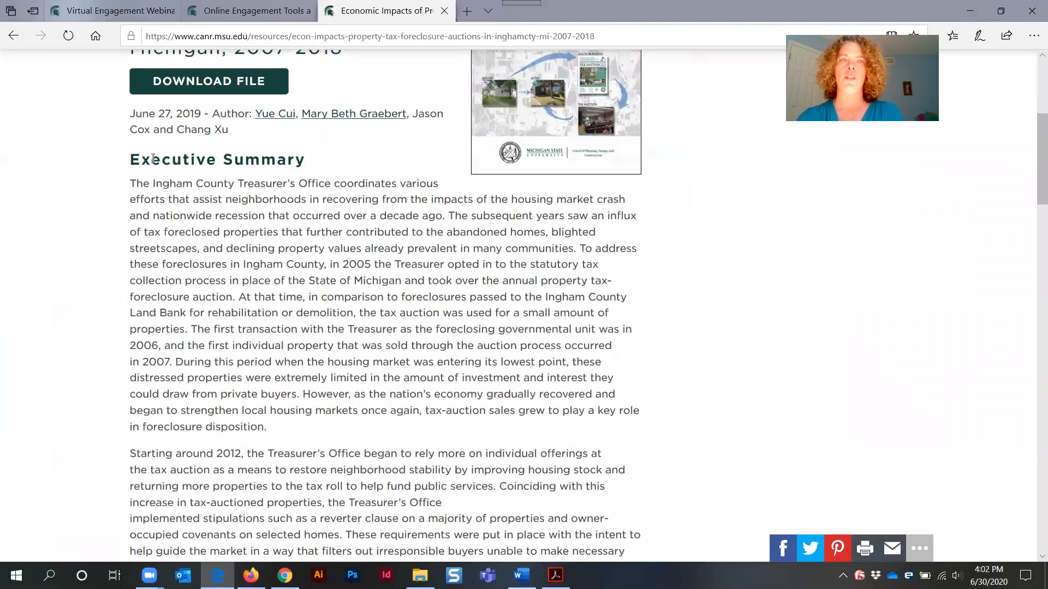
triple_click(153, 158)
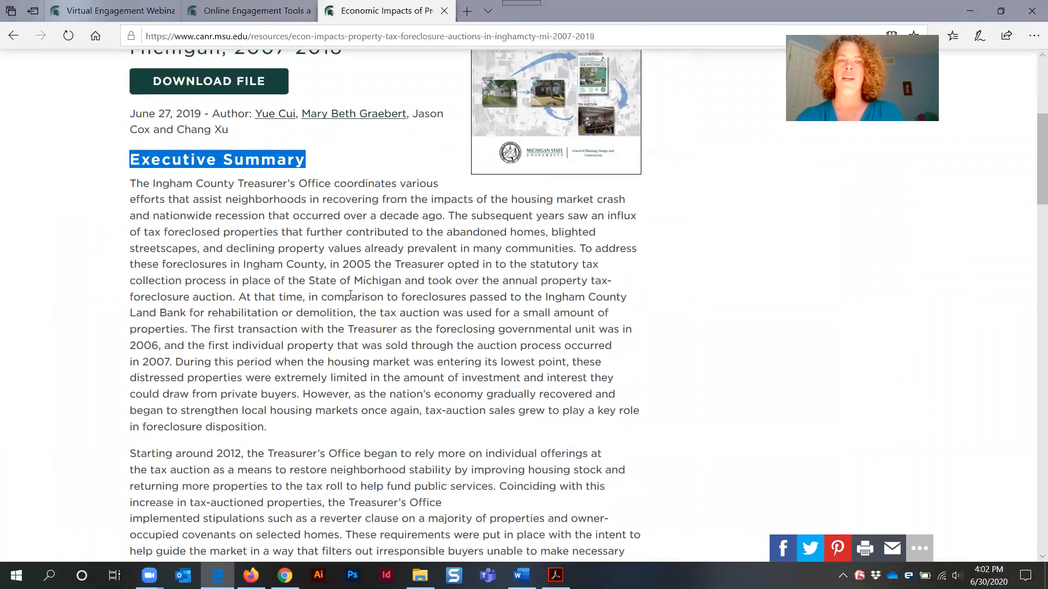
scroll(350, 294, down, 20)
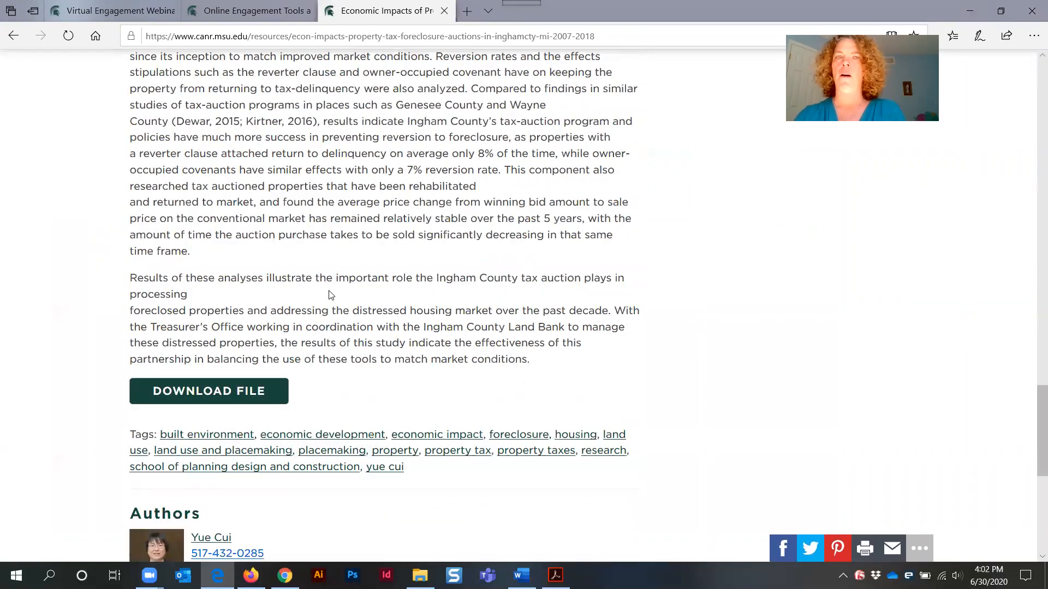
scroll(331, 296, up, 5)
scroll(338, 280, up, 15)
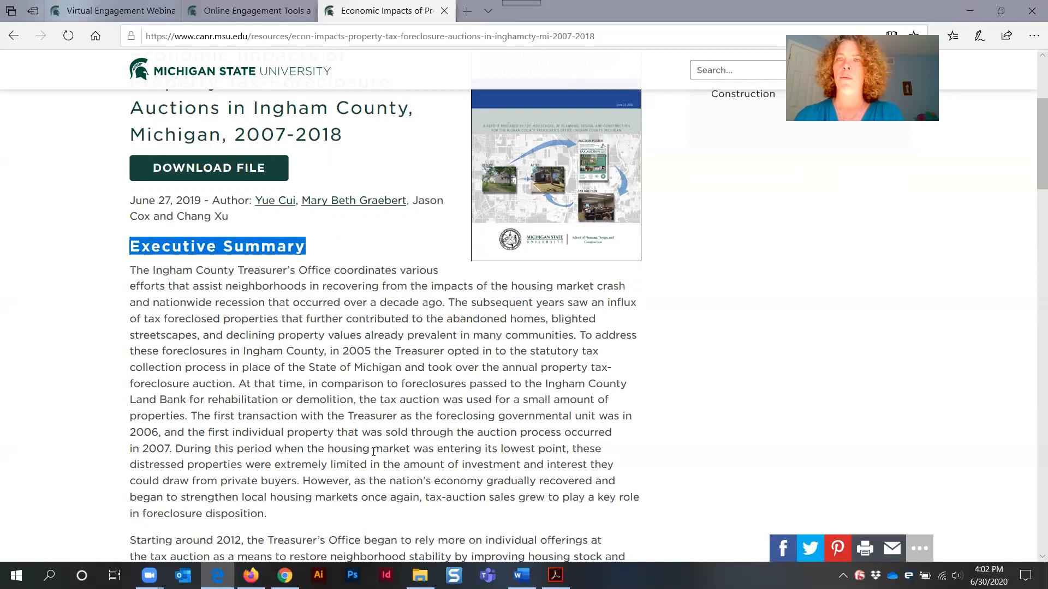
Review the Equitable Inclusion in Virtual Community Engagement Webinar page from the Virtual Engagement series page
click(111, 11)
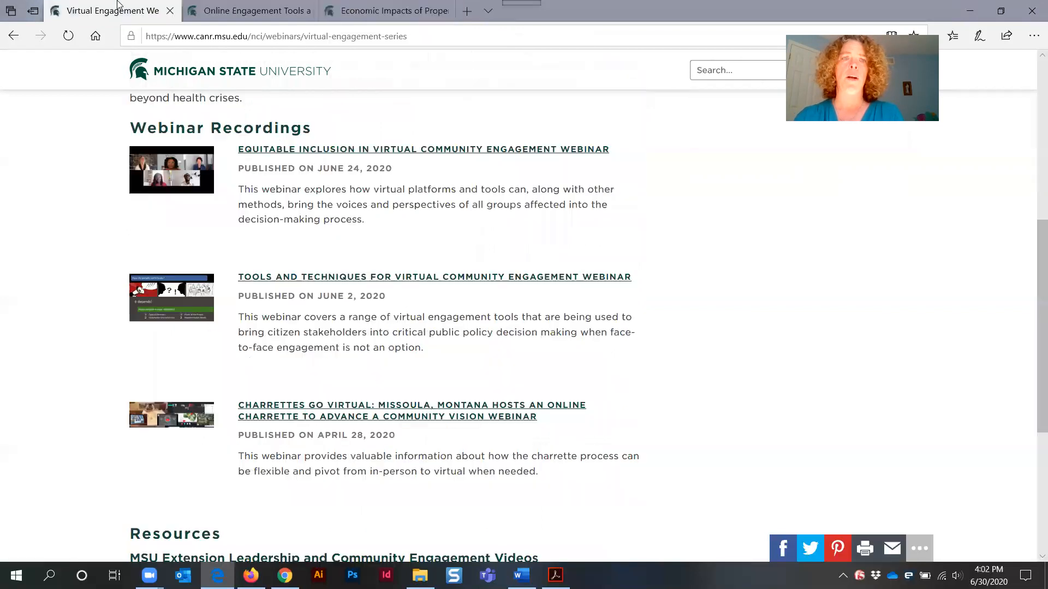
click(317, 151)
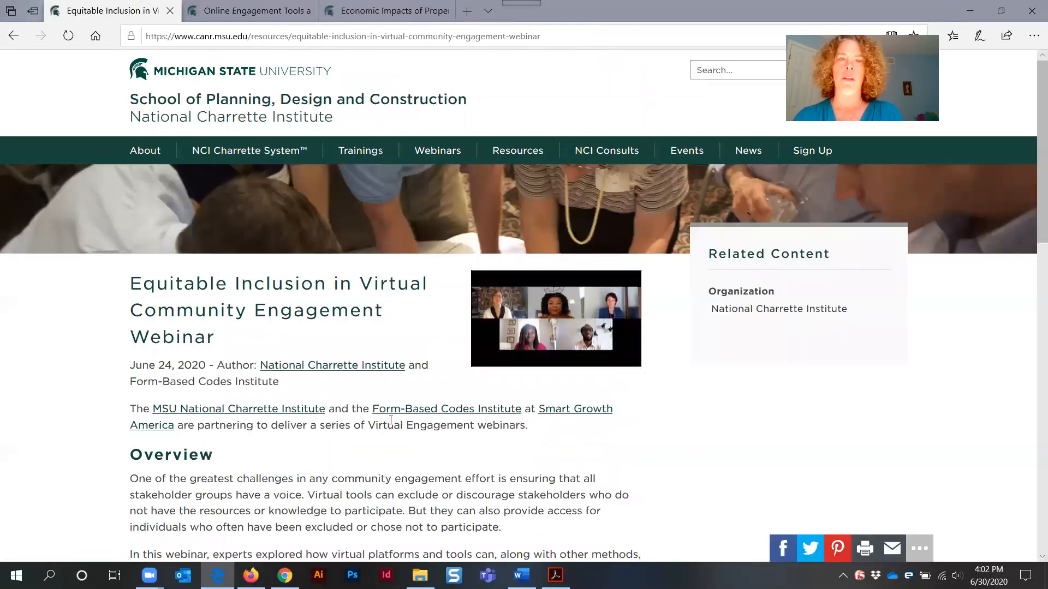
scroll(390, 420, down, 5)
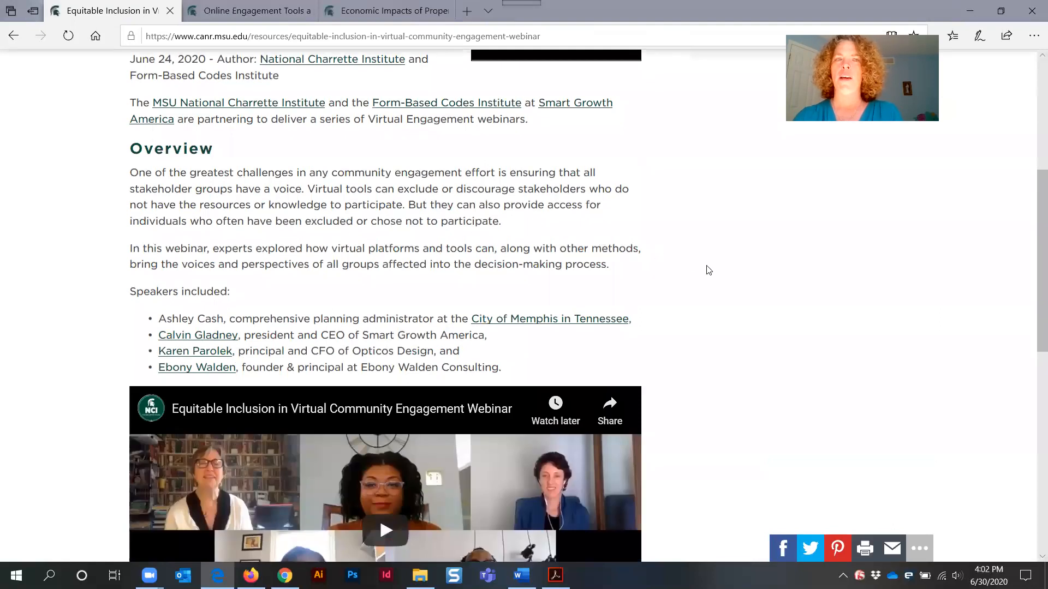
scroll(715, 275, down, 4)
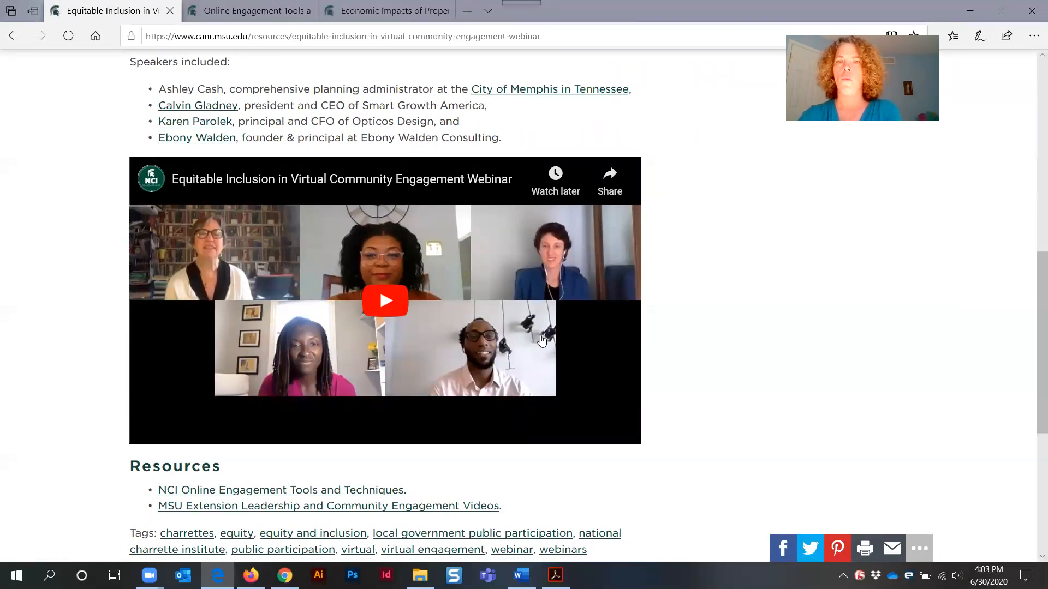
scroll(660, 423, down, 4)
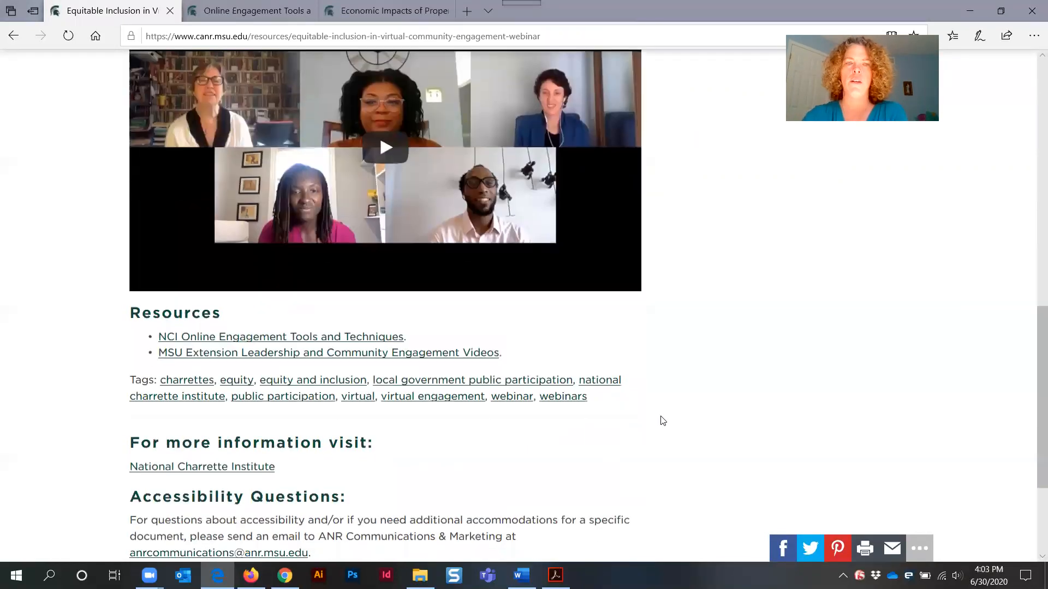
scroll(661, 422, up, 10)
scroll(661, 421, up, 4)
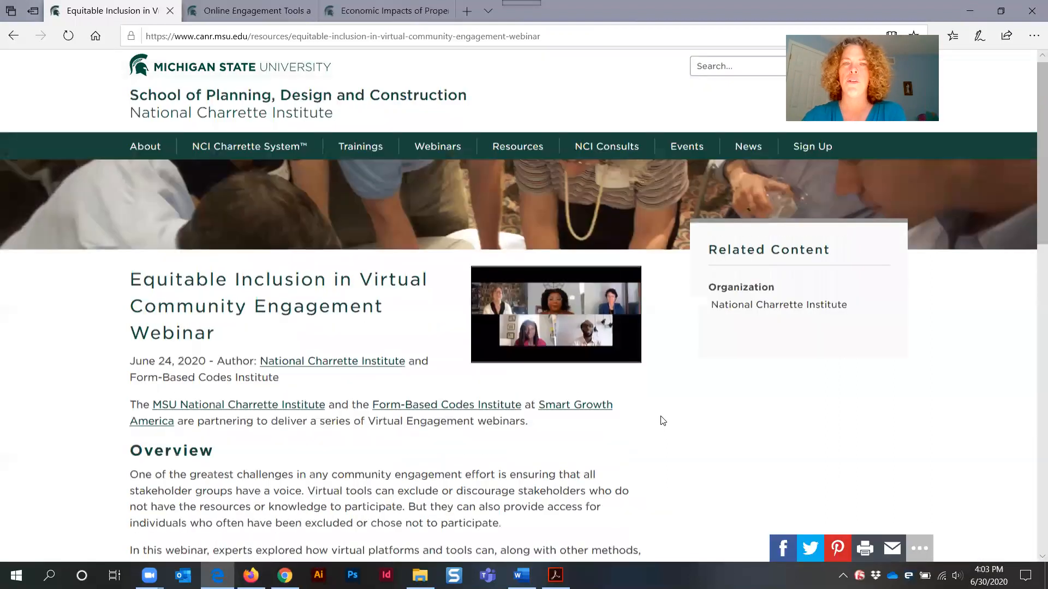
scroll(661, 421, down, 1)
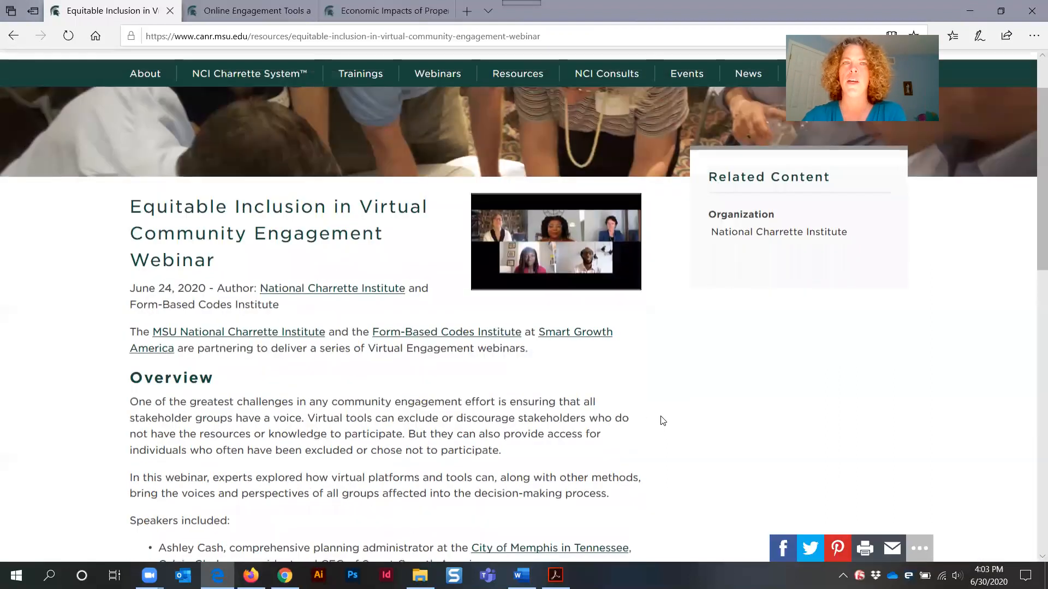
click(10, 37)
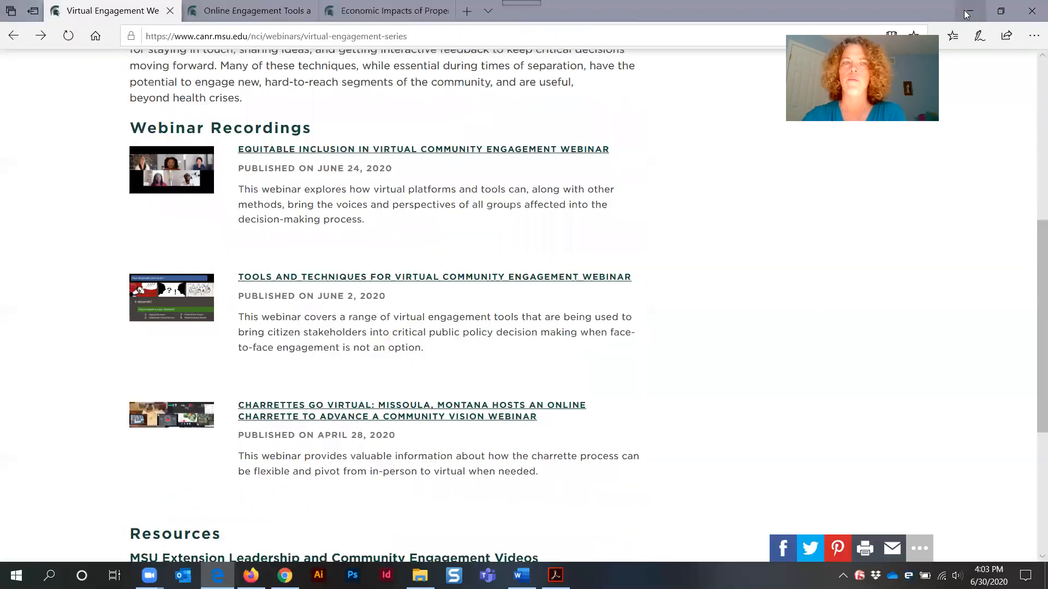
click(967, 12)
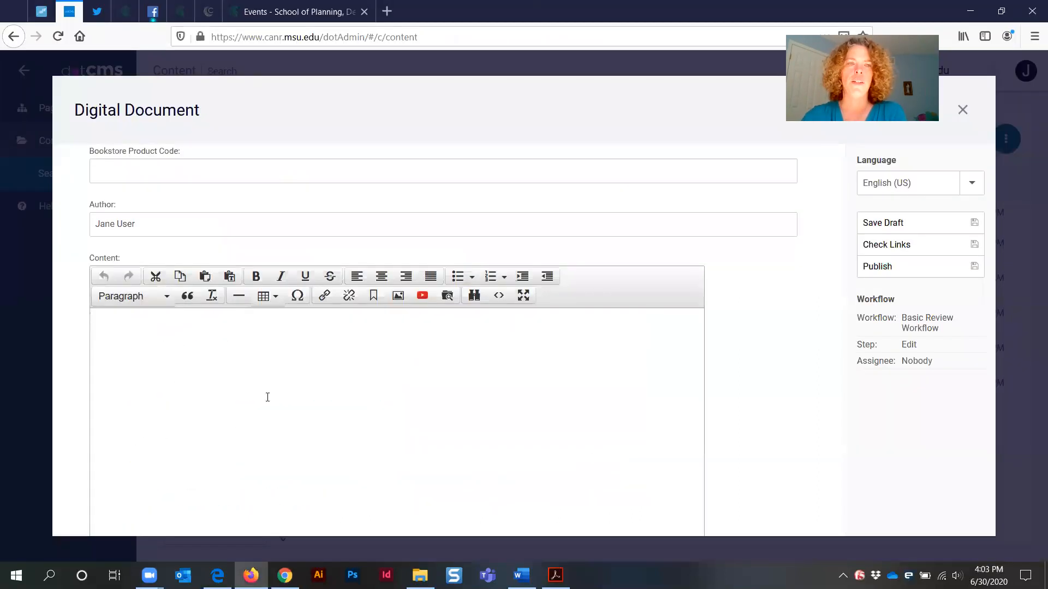
Select the PDF's text from the 'Tools and Techniques for Scenario Planning and Regional Planning' heading into page two
mouse_move(555, 575)
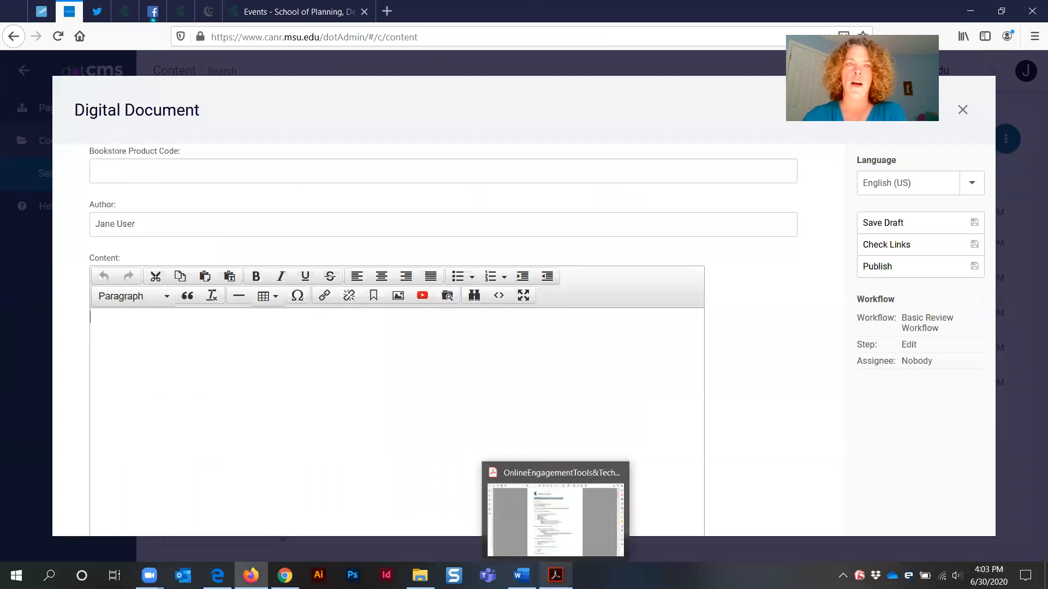
click(556, 513)
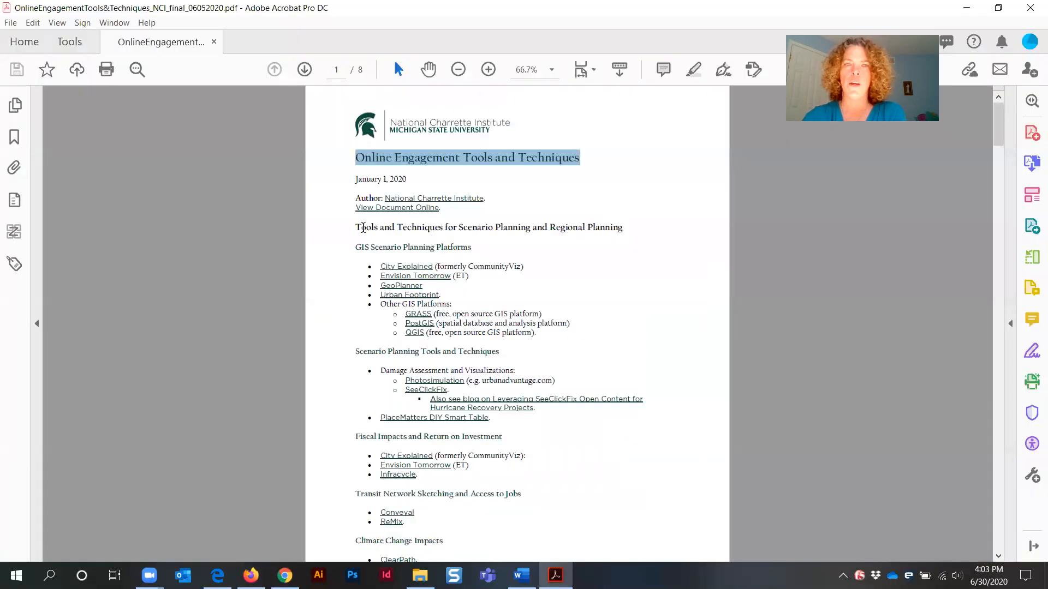
click(356, 227)
drag(355, 227, 565, 519)
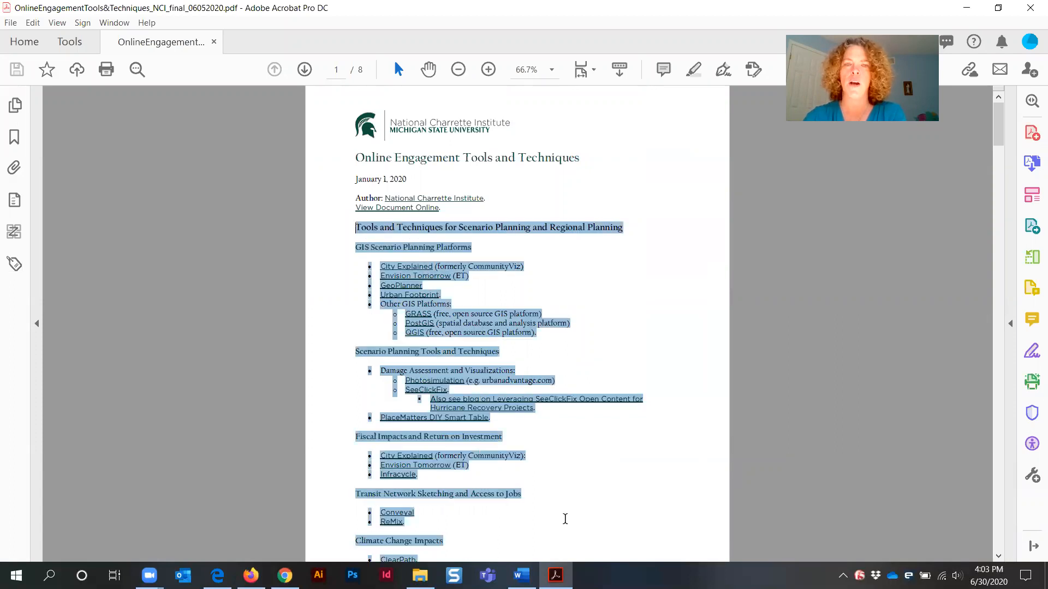
scroll(595, 489, down, 2)
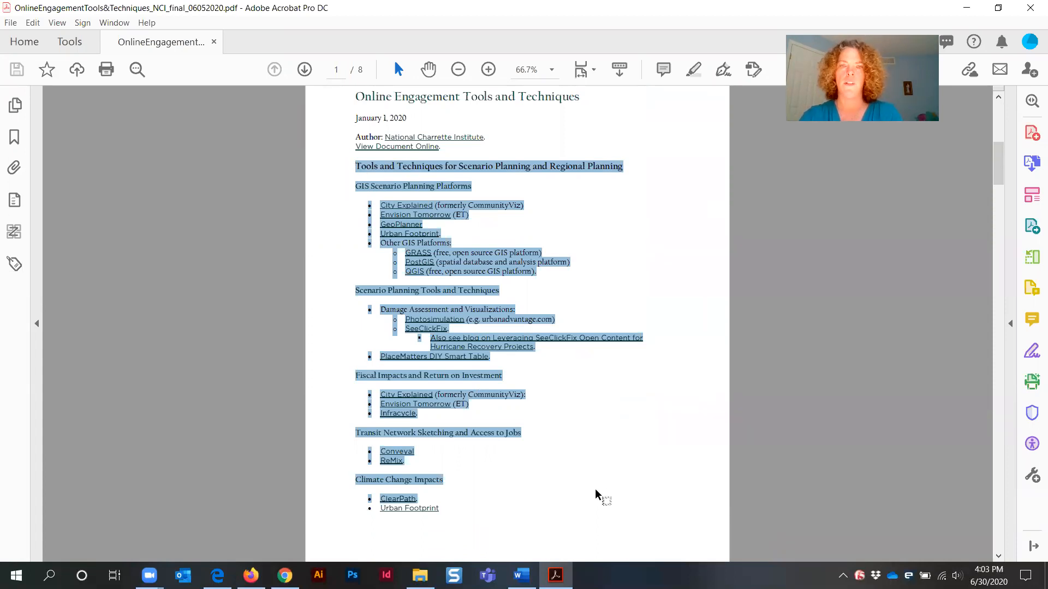
scroll(595, 492, down, 15)
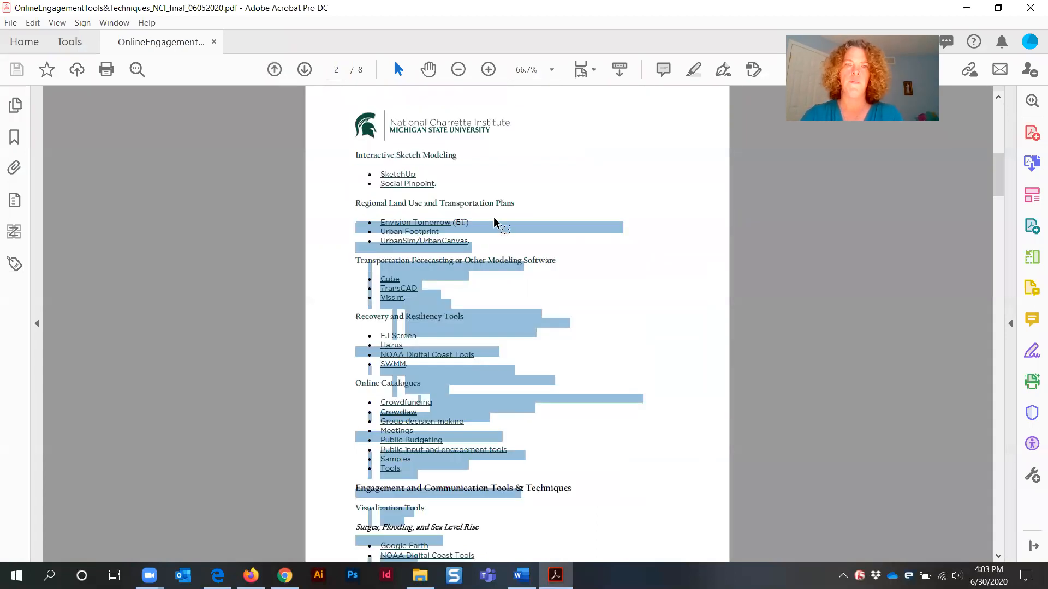
drag(357, 202, 594, 545)
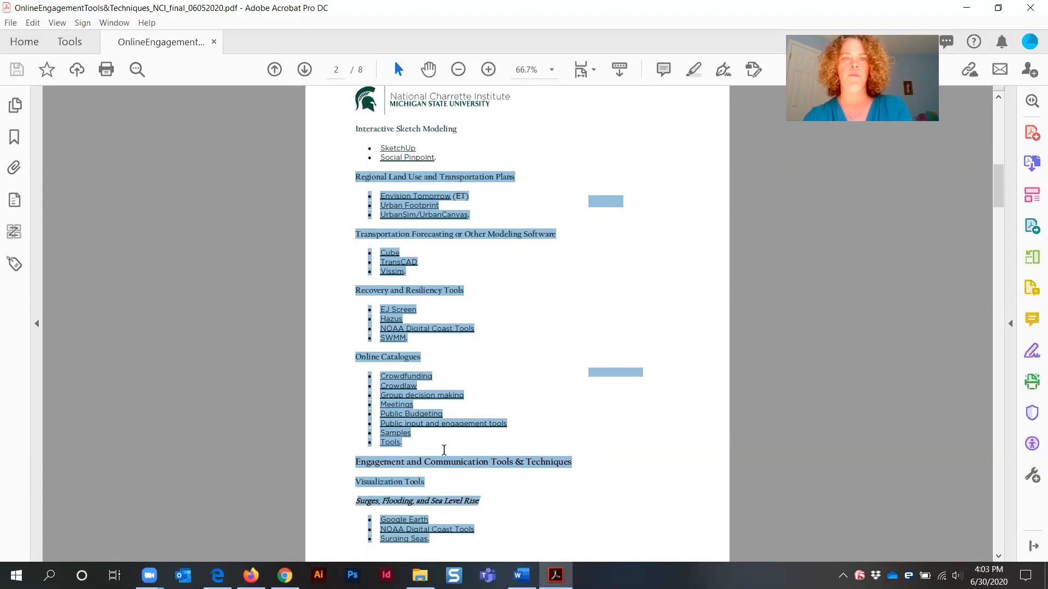
scroll(505, 411, up, 5)
scroll(506, 402, up, 1)
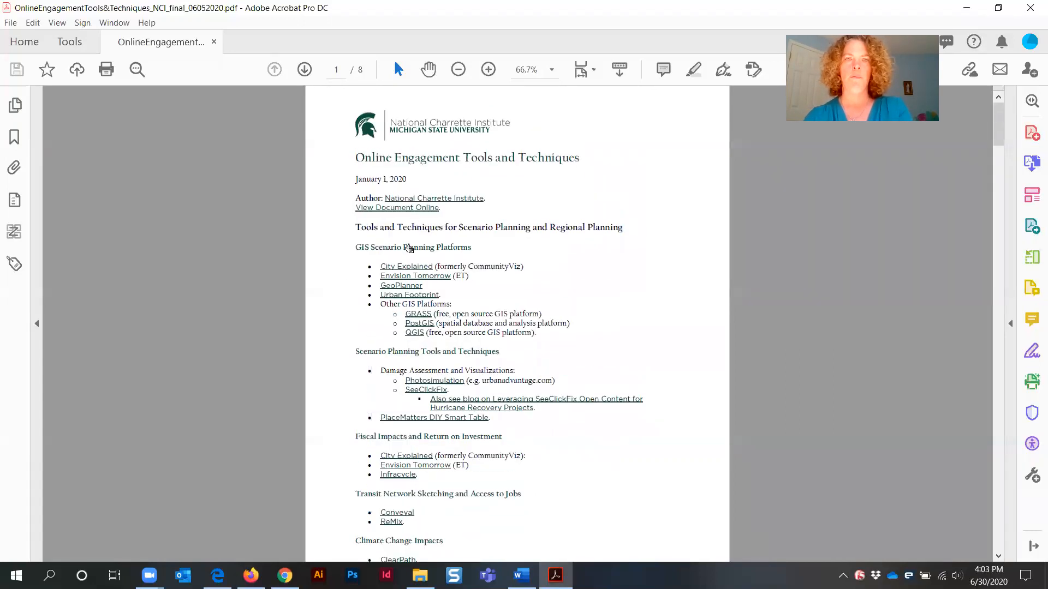
Reselect the first page's text from the 'Tools and Techniques for Scenario Planning and Regional Planning' heading to its end
click(415, 208)
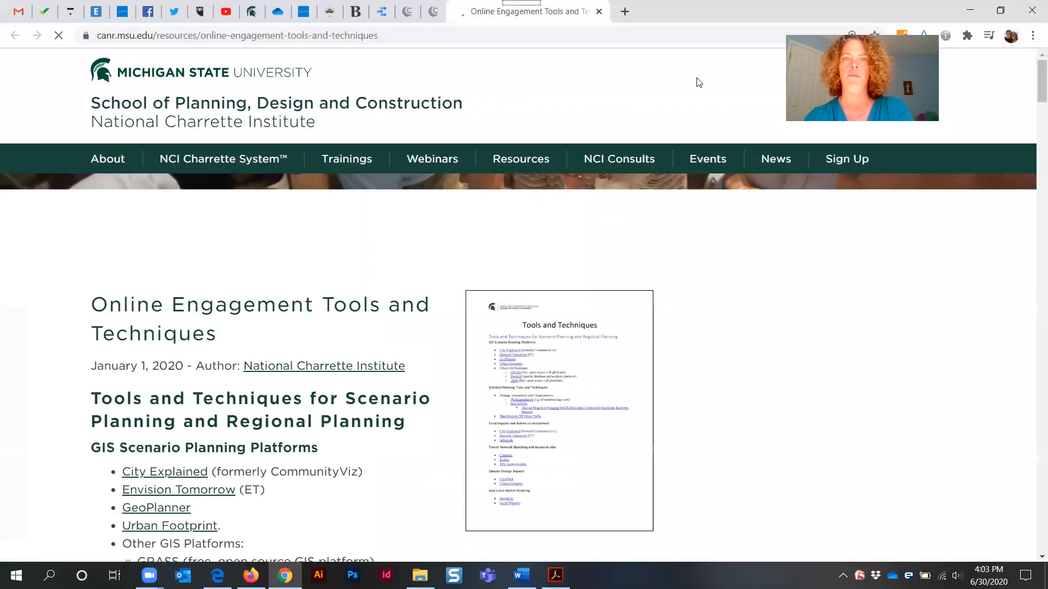
click(555, 575)
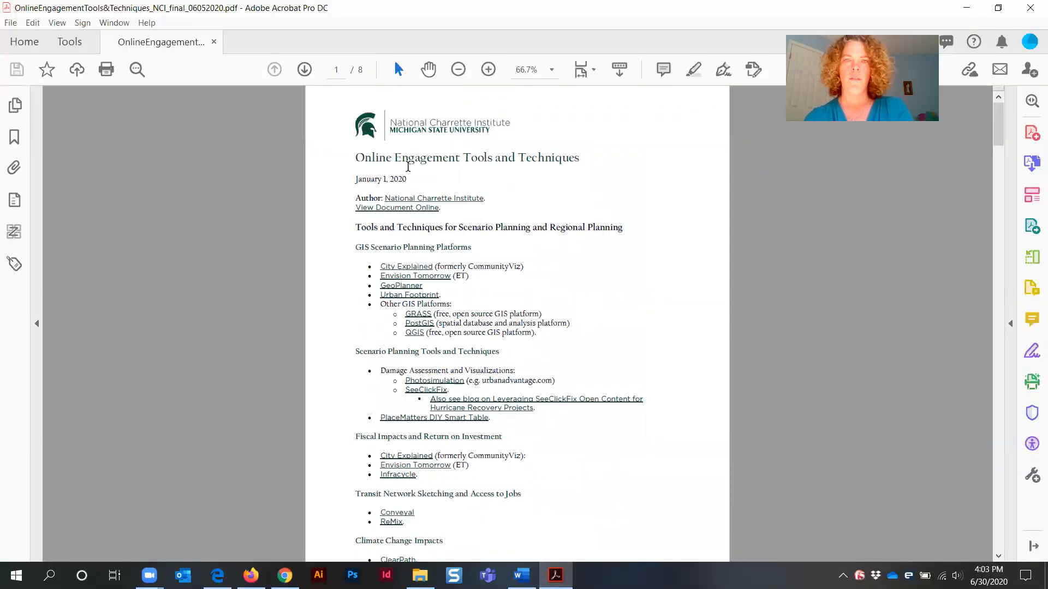
drag(357, 224, 461, 528)
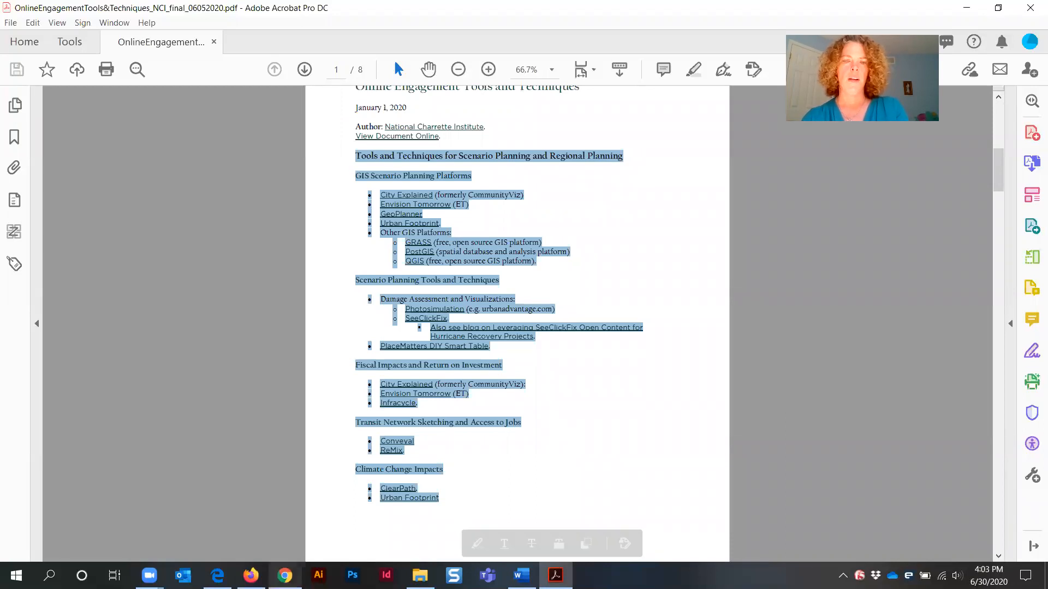
Return to the form's Content editor and turn on bold formatting
click(284, 575)
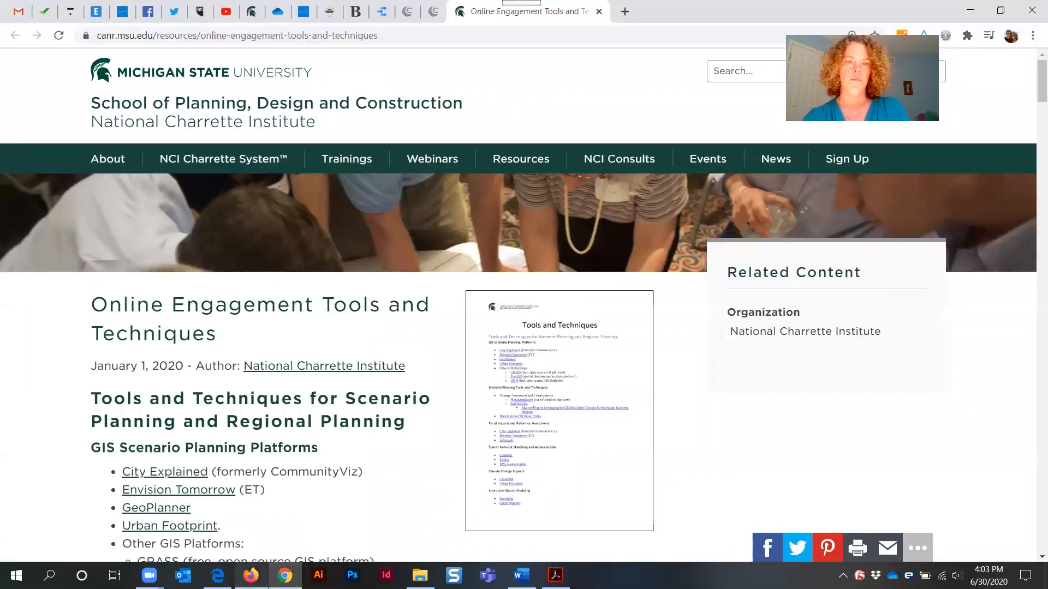
click(251, 575)
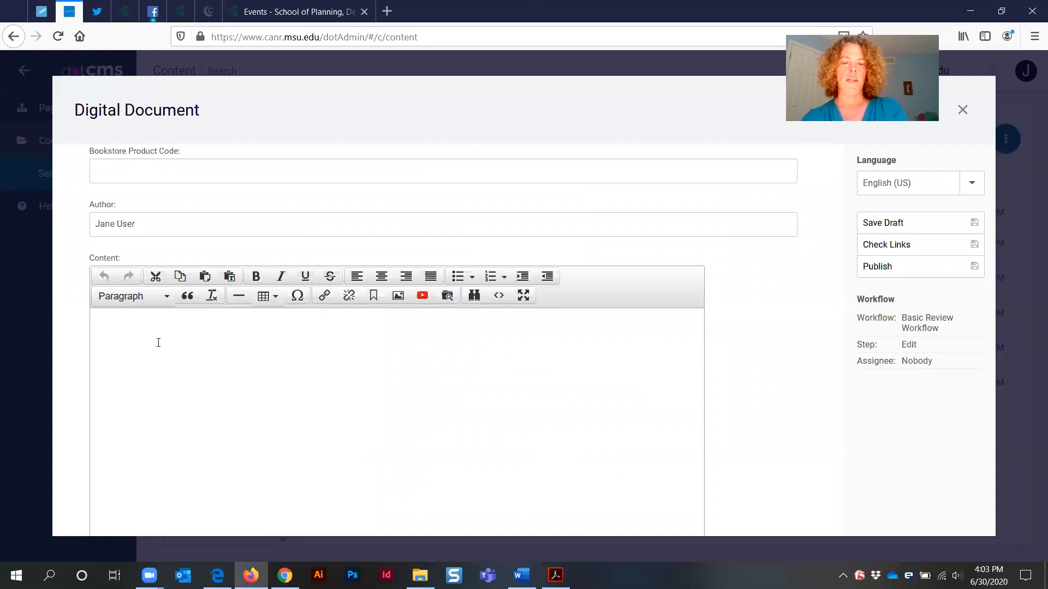
key(ctrl+b)
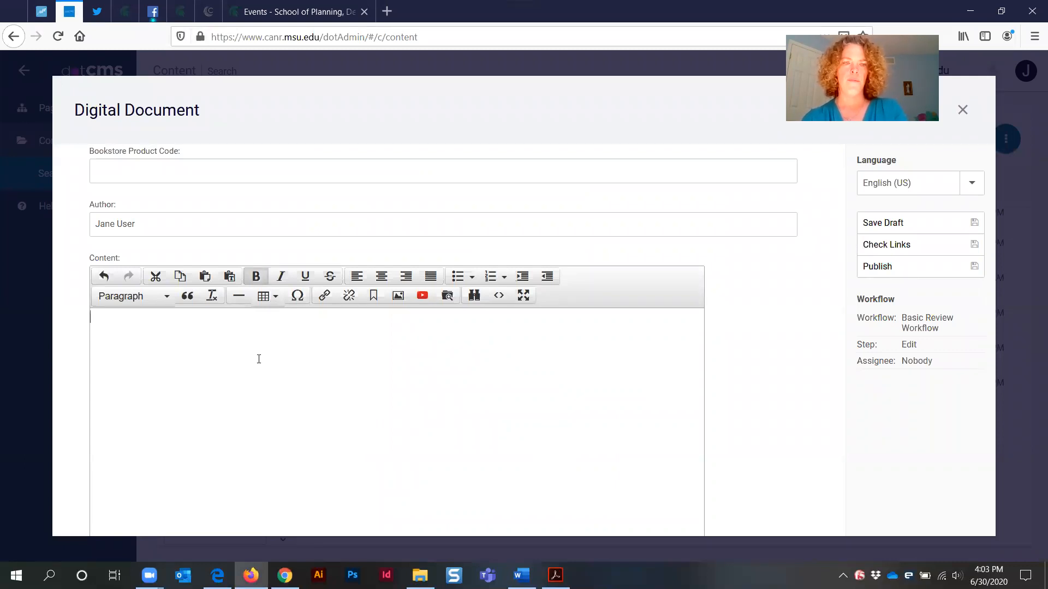
Paste the copied PDF text into the Content editor
key(ctrl+v)
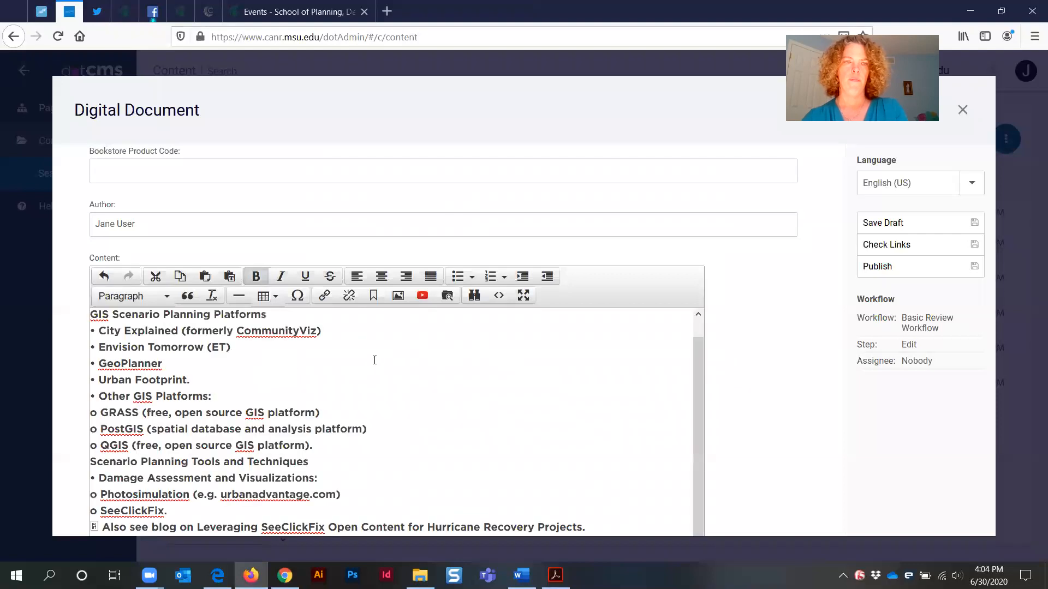
scroll(420, 373, up, 1)
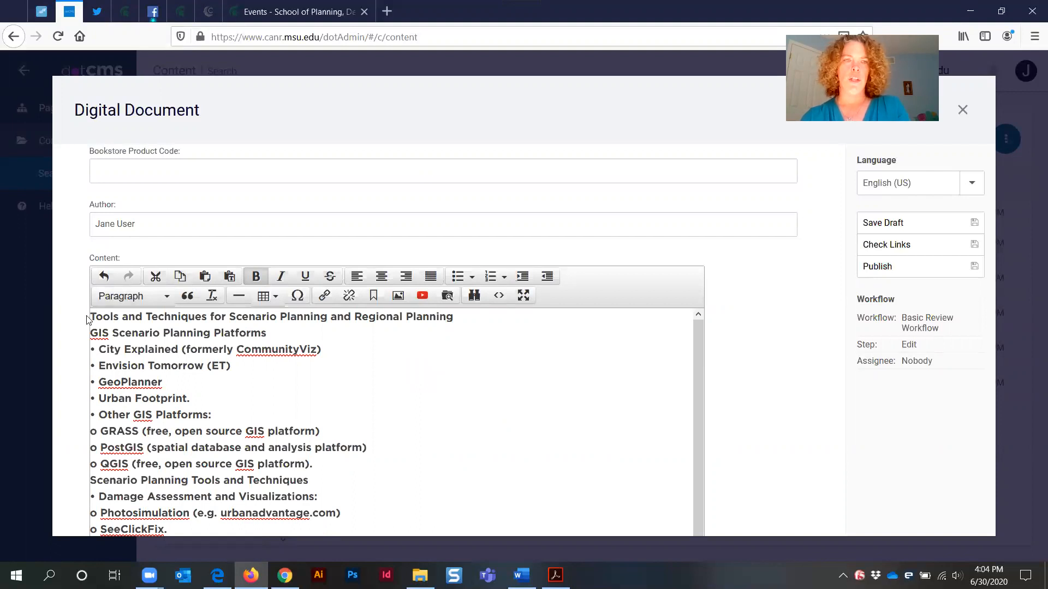
Select all the pasted content and remove its bold formatting
drag(88, 316, 645, 411)
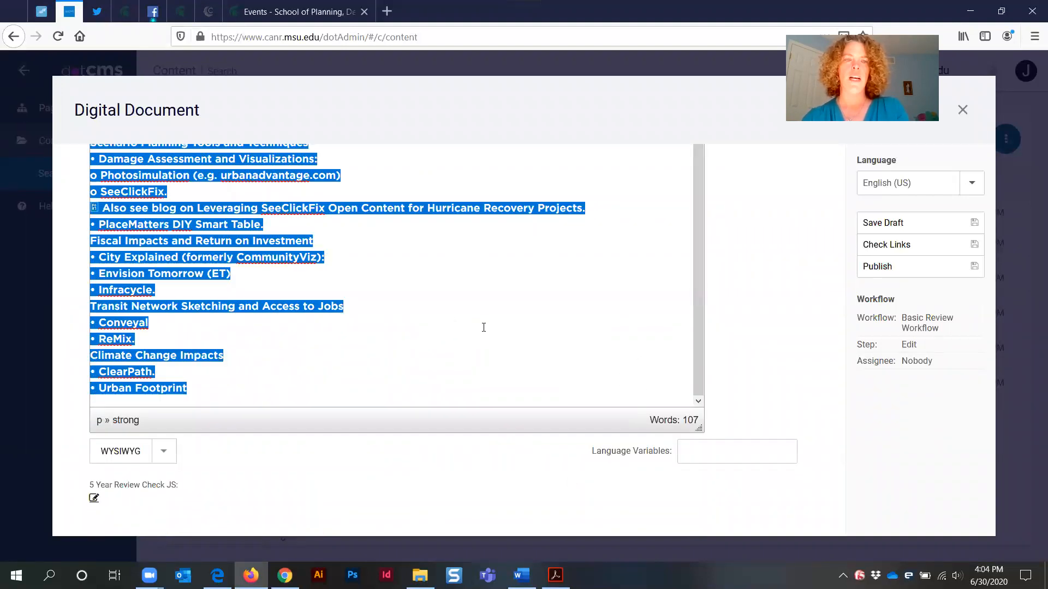
scroll(484, 325, up, 10)
scroll(676, 253, up, 1)
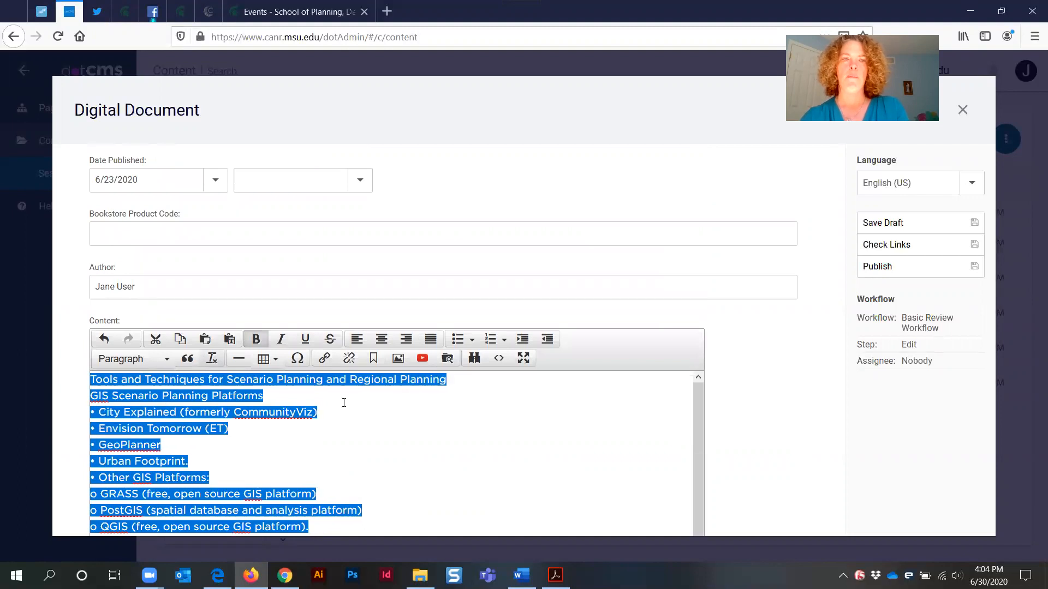
click(369, 438)
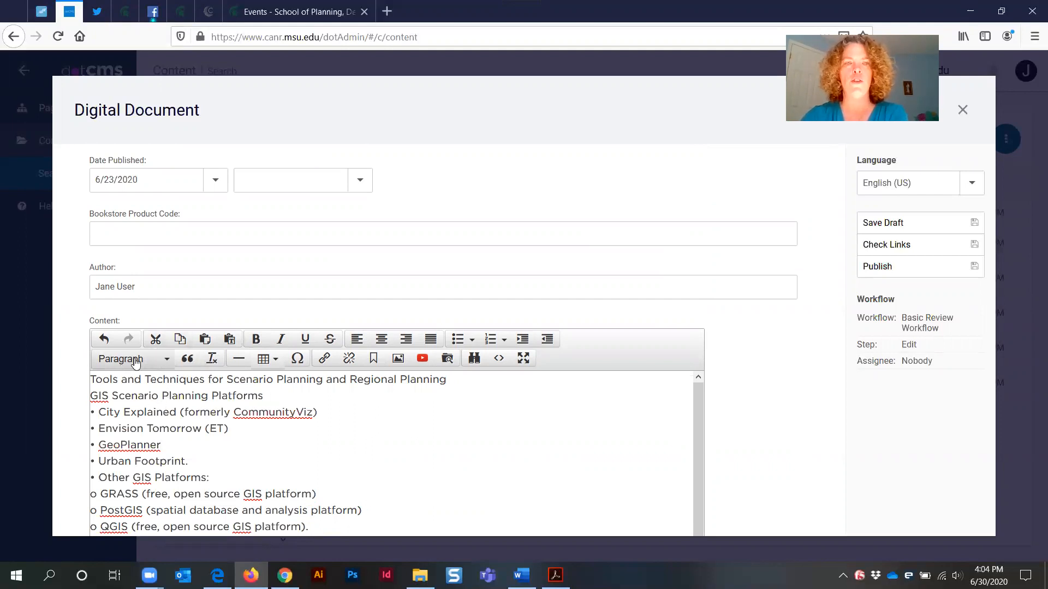
Insert a blank line between the title line and the 'GIS Scenario Planning Platforms' line
click(158, 369)
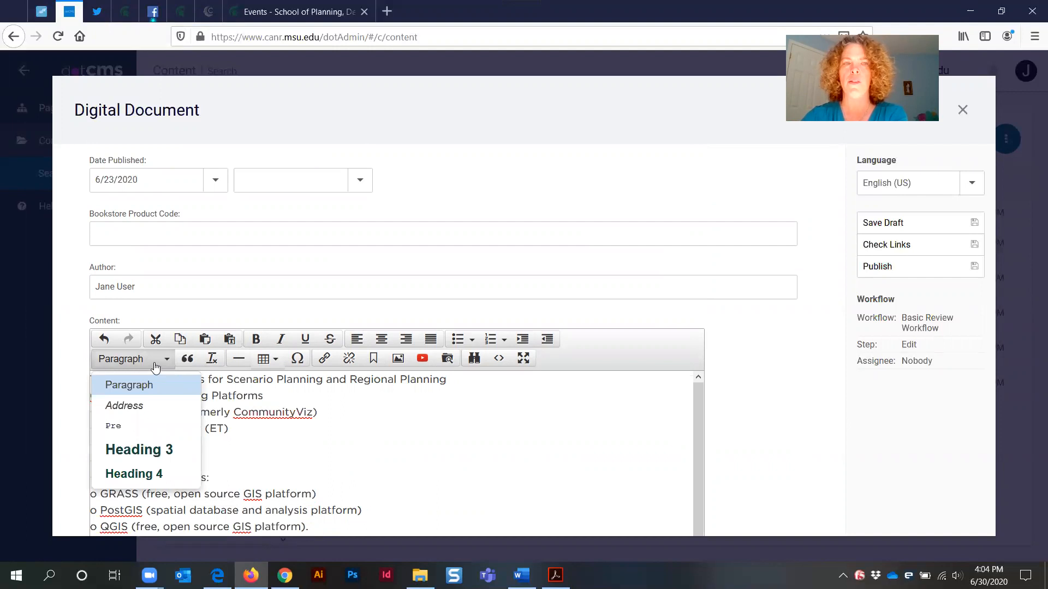
click(159, 368)
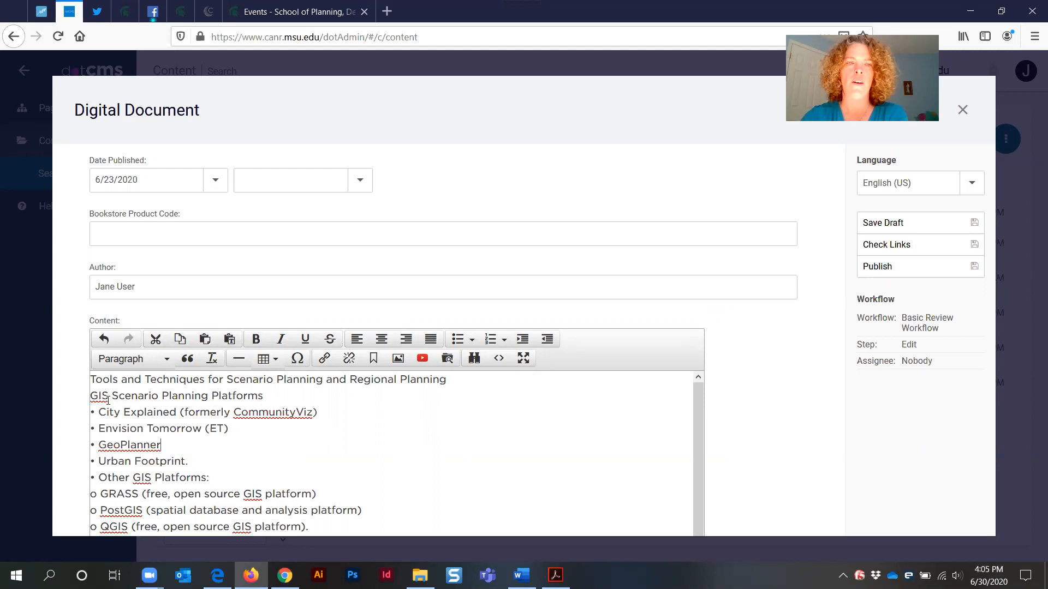
click(91, 395)
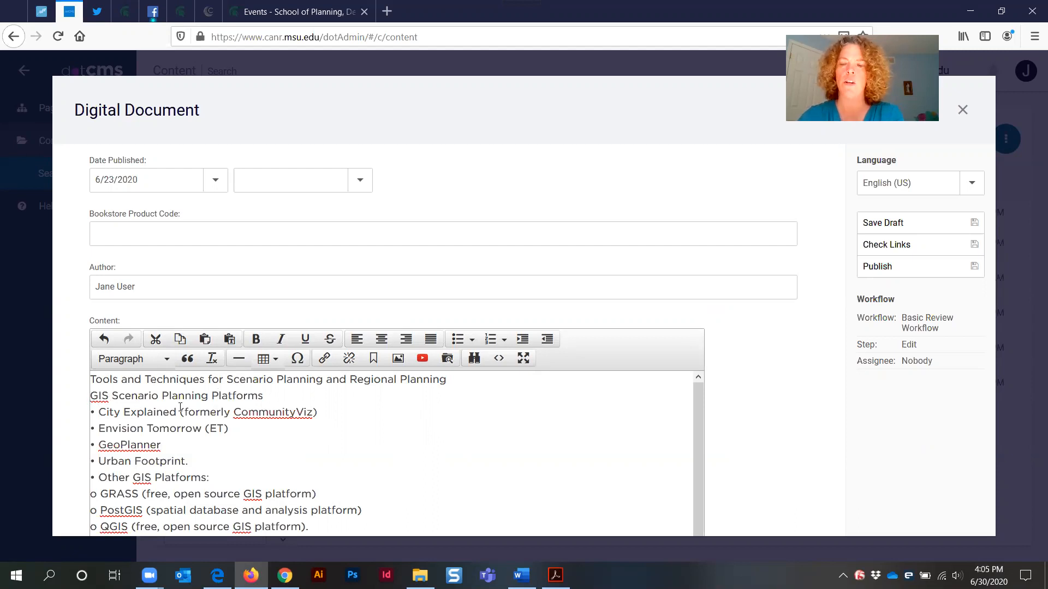
key(Return)
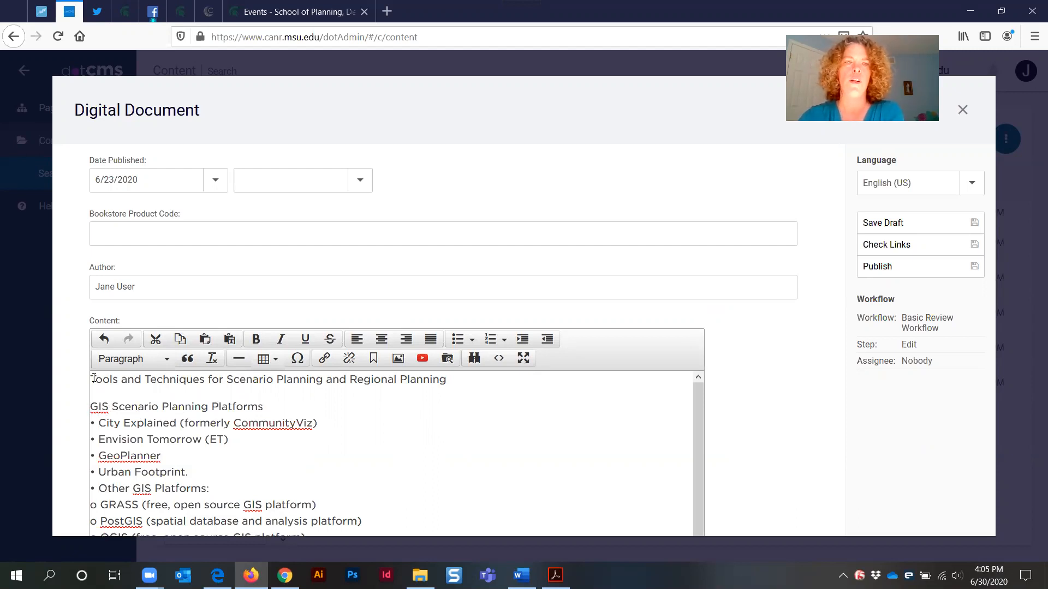
Format the 'Tools and Techniques for Scenario Planning and Regional Planning' line as Heading 3
drag(94, 379, 542, 379)
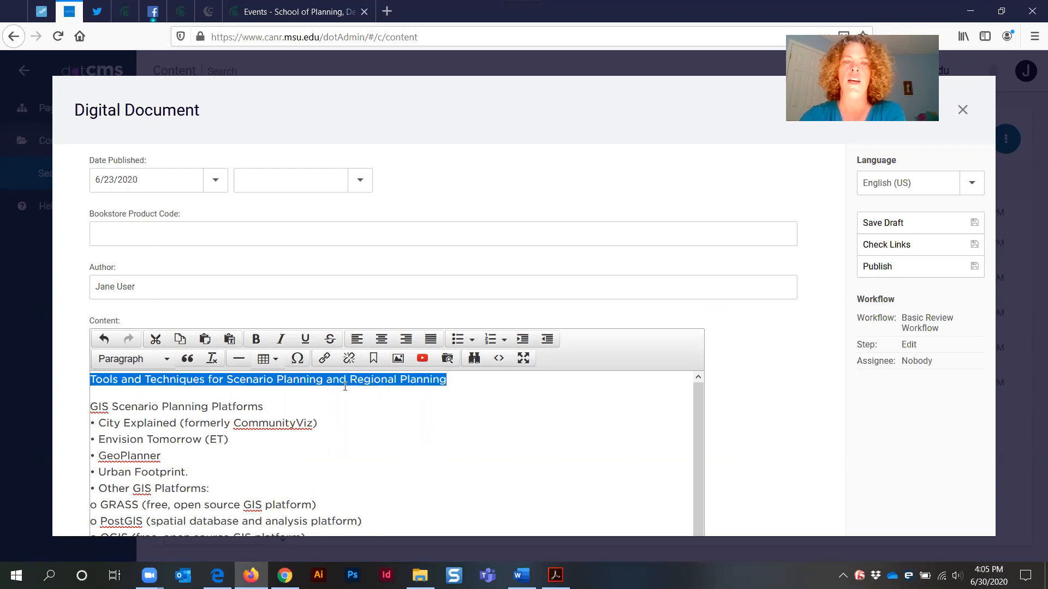
click(154, 363)
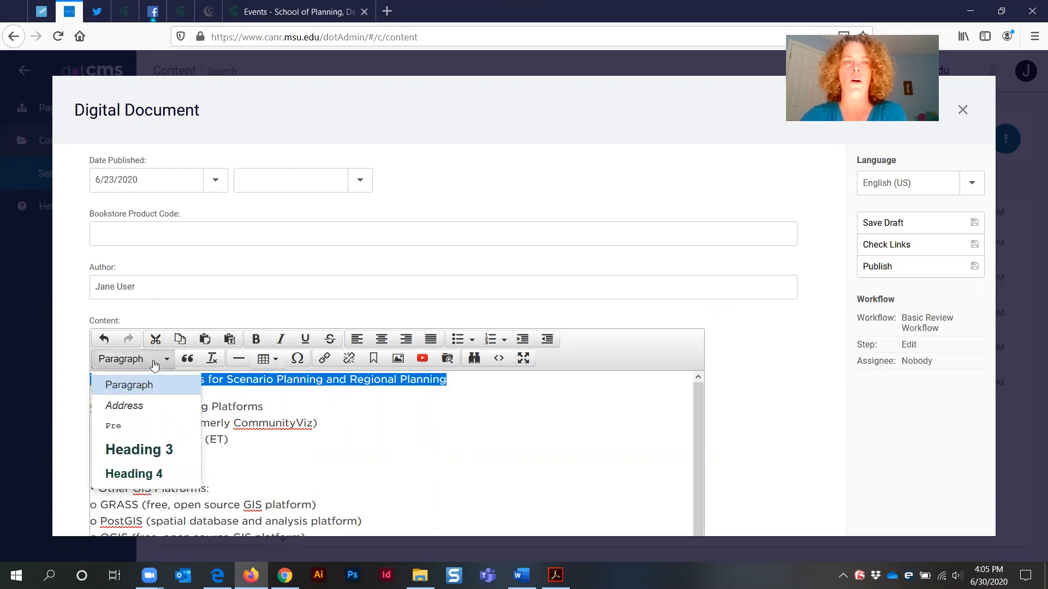
click(147, 453)
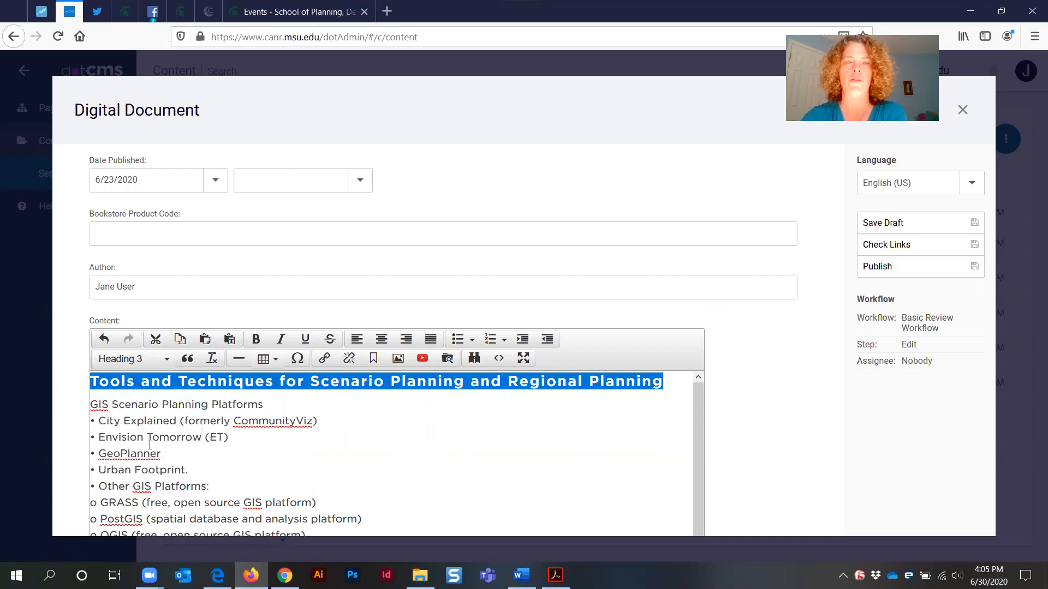
Turn the 'GIS Scenario Planning Platforms' line into a bulleted list item
click(91, 422)
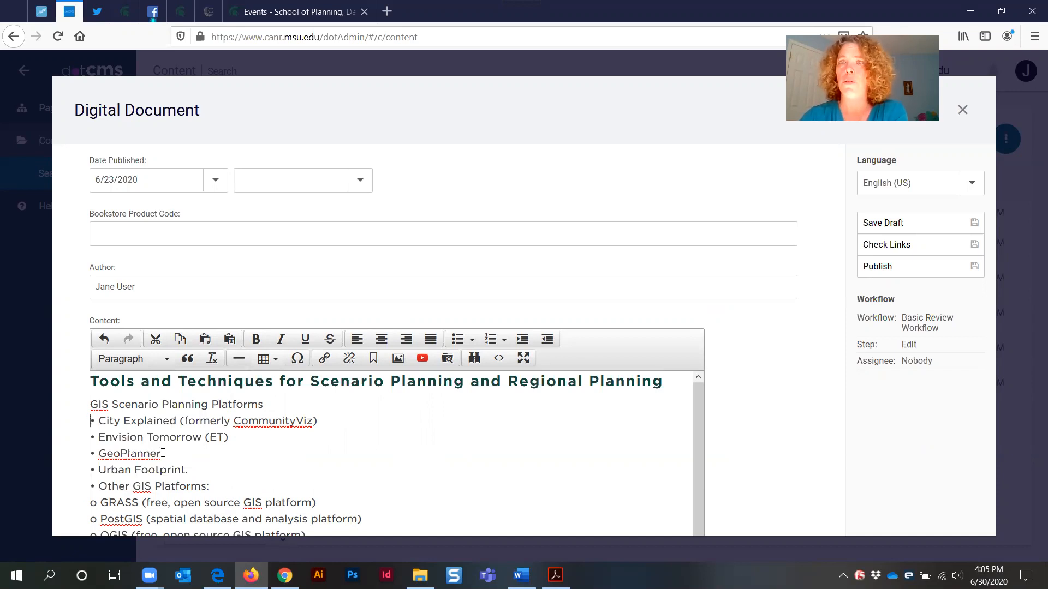
click(457, 340)
click(96, 417)
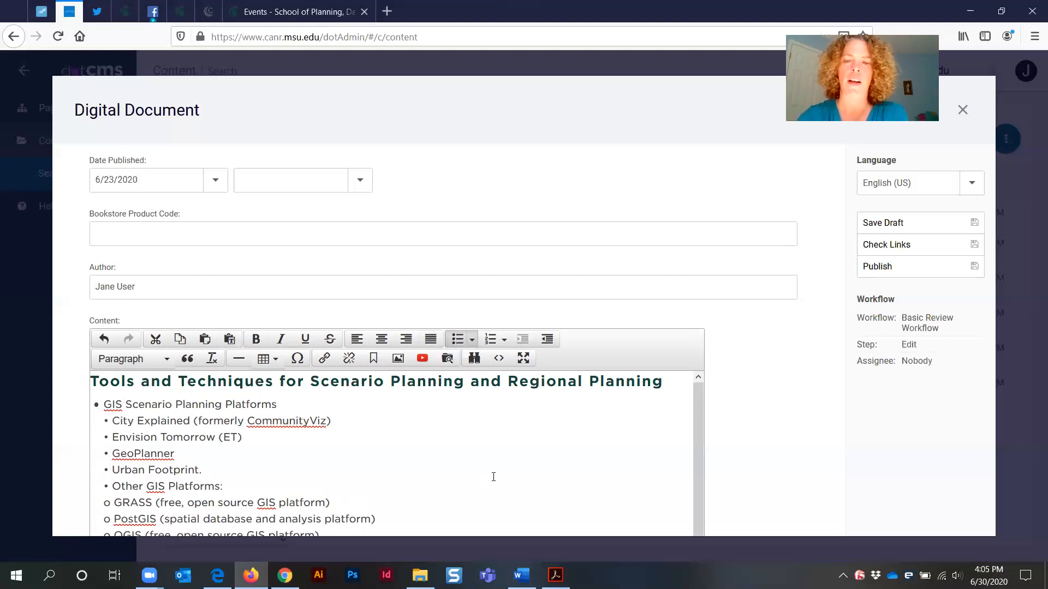
Convert the 'City Explained' and 'Envision Tomorrow' lines into list bullets, deleting their typed bullet characters
key(Delete)
key(Delete)
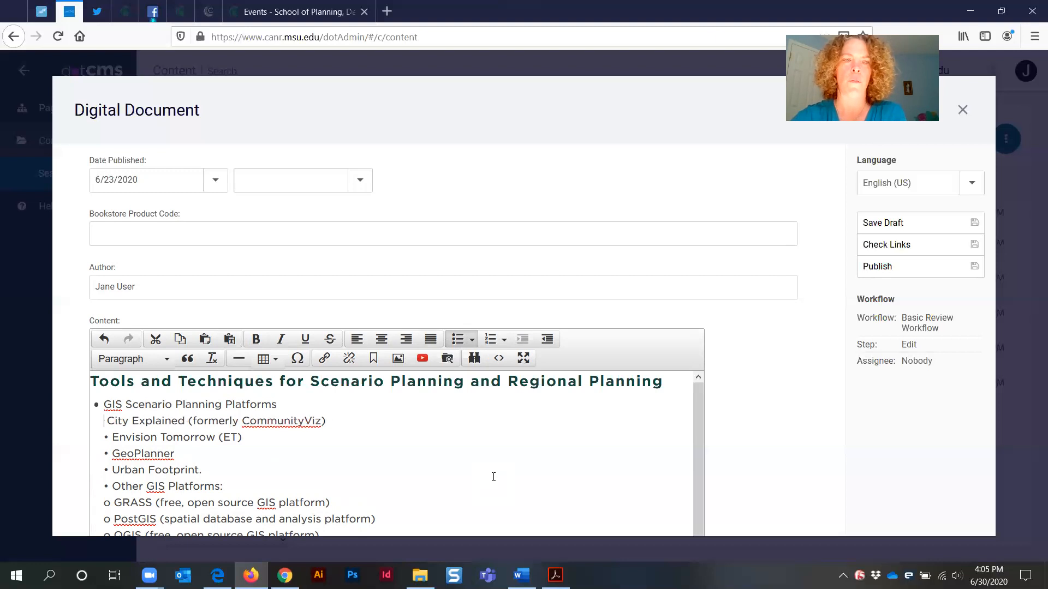
scroll(493, 477, down, 5)
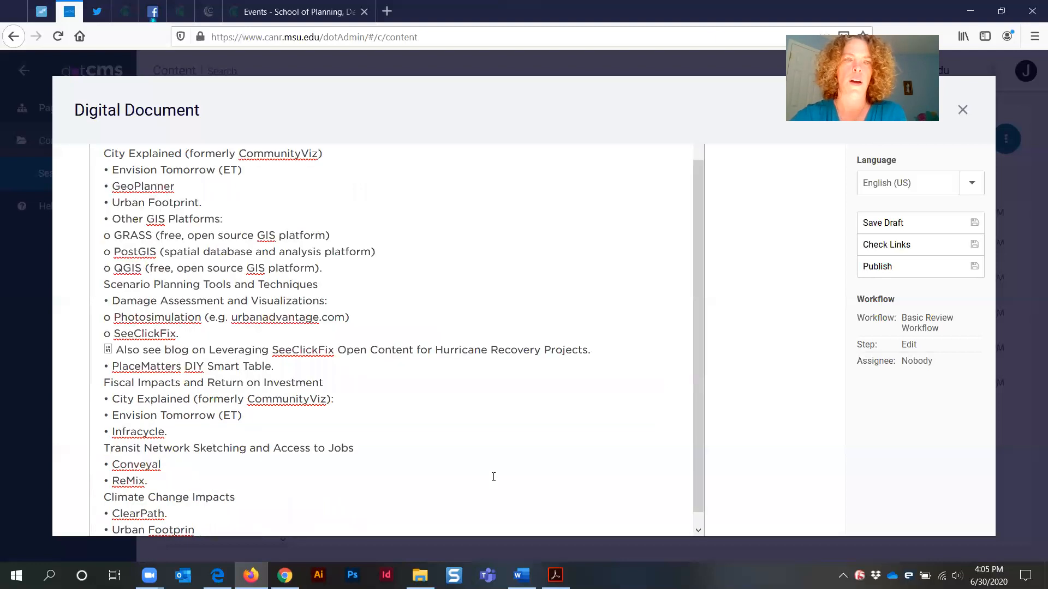
scroll(438, 414, up, 3)
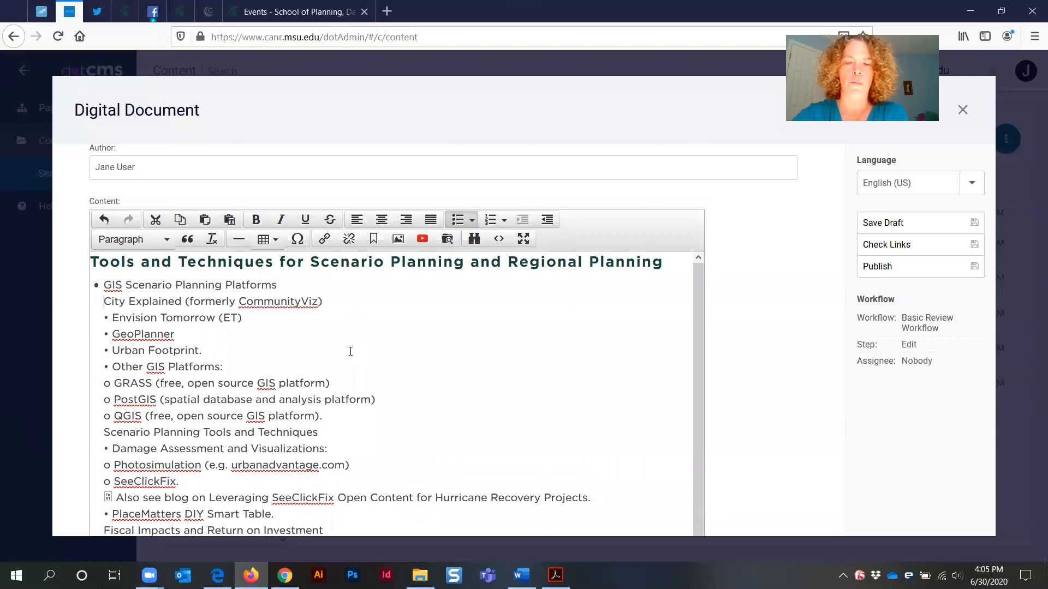
key(Return)
click(113, 317)
key(BackSpace)
key(BackSpace)
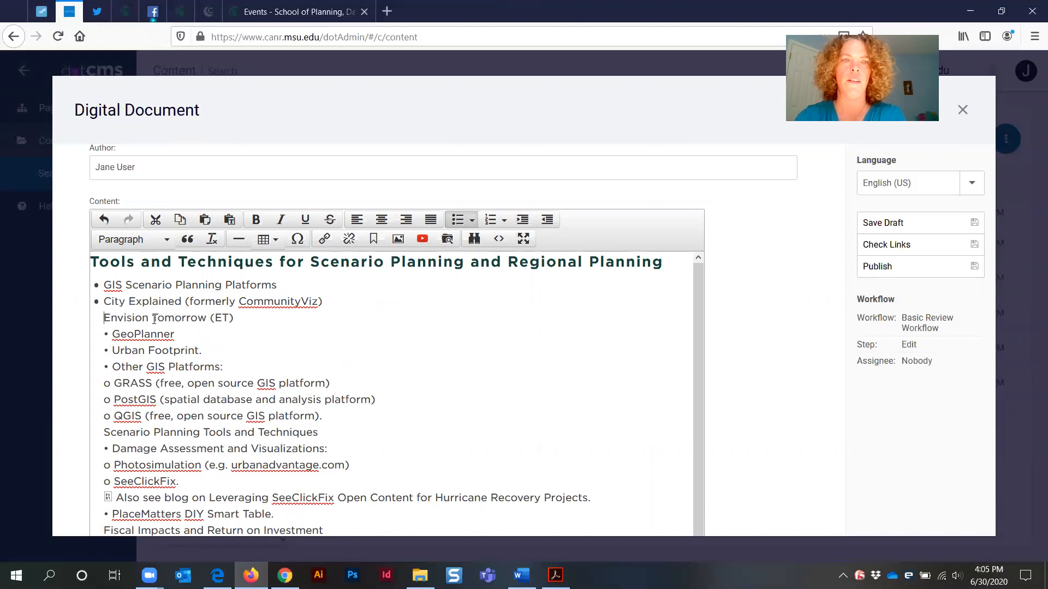
key(BackSpace)
key(Return)
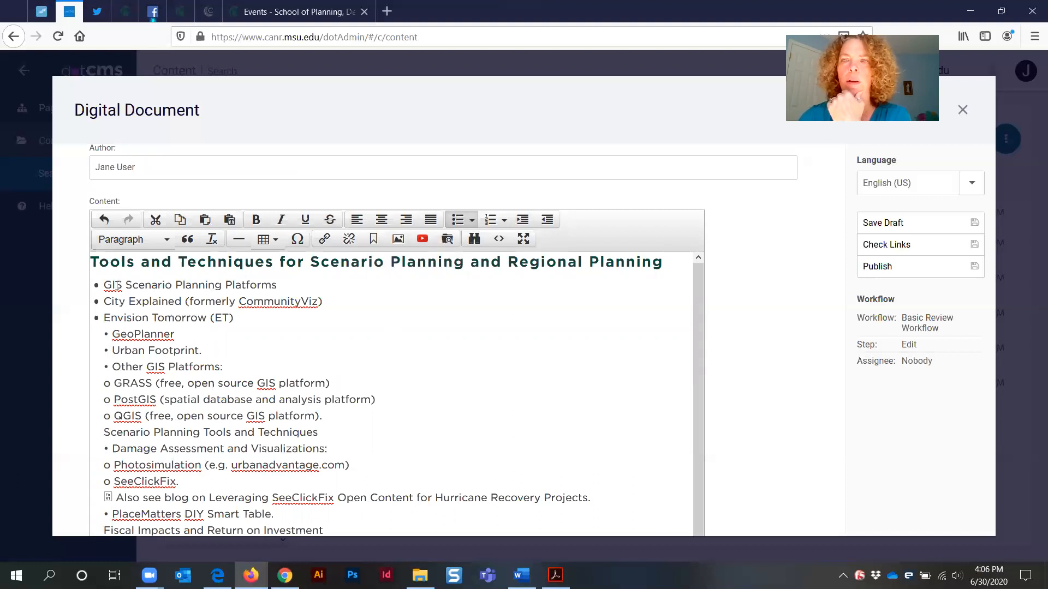
Open the document's Relationships tab
drag(103, 284, 279, 285)
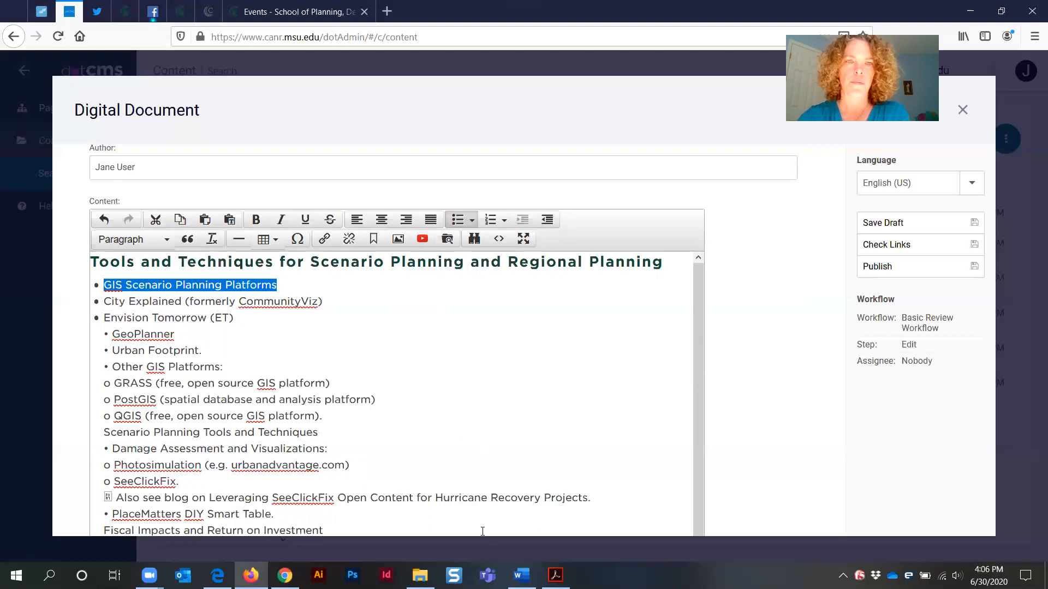
scroll(289, 363, down, 1)
scroll(265, 359, up, 1)
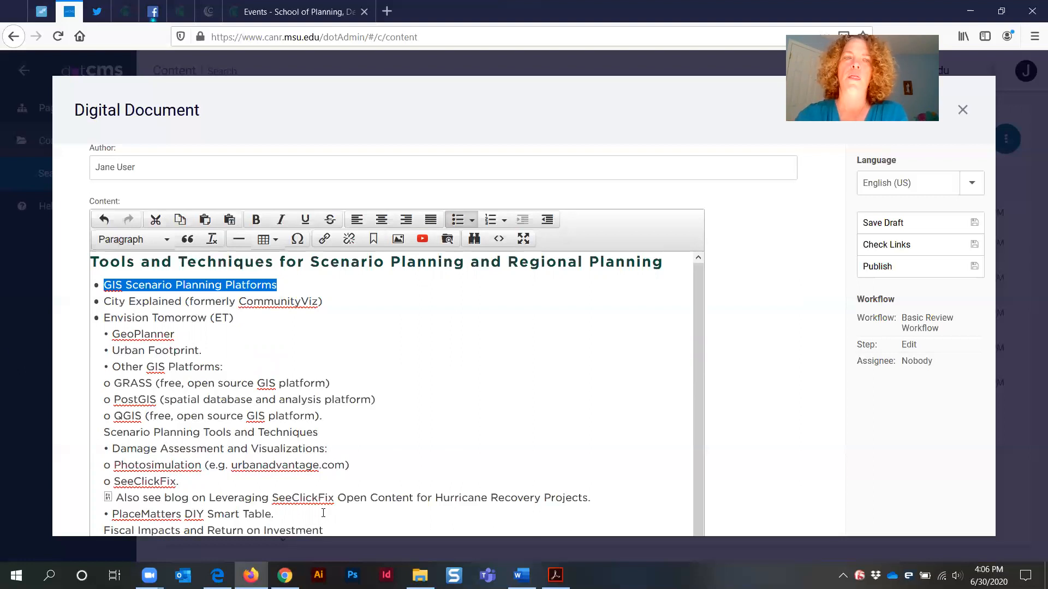
scroll(758, 429, up, 2)
scroll(757, 428, up, 8)
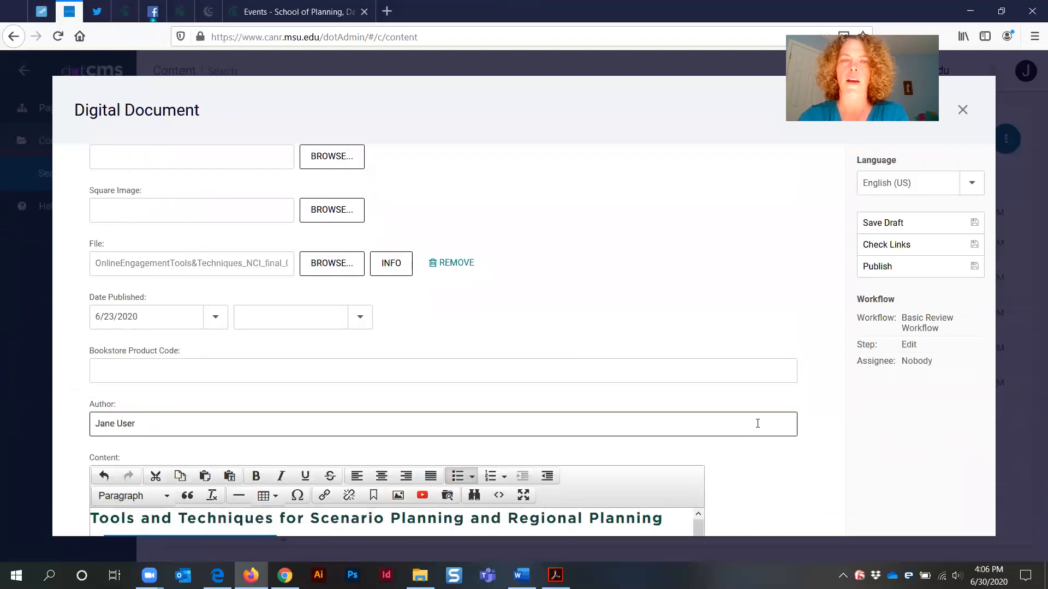
scroll(743, 413, up, 5)
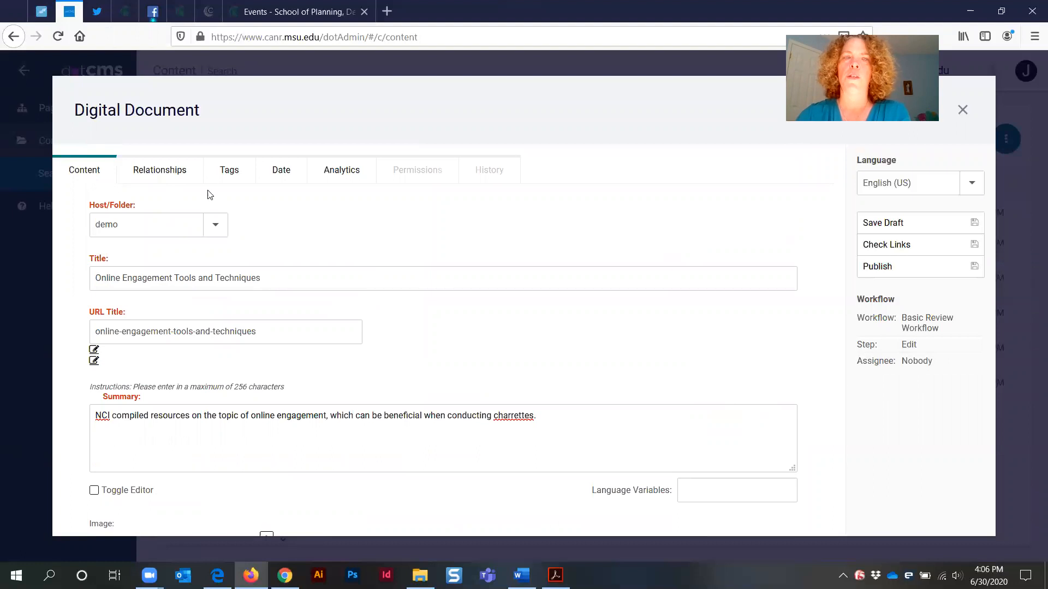
click(158, 173)
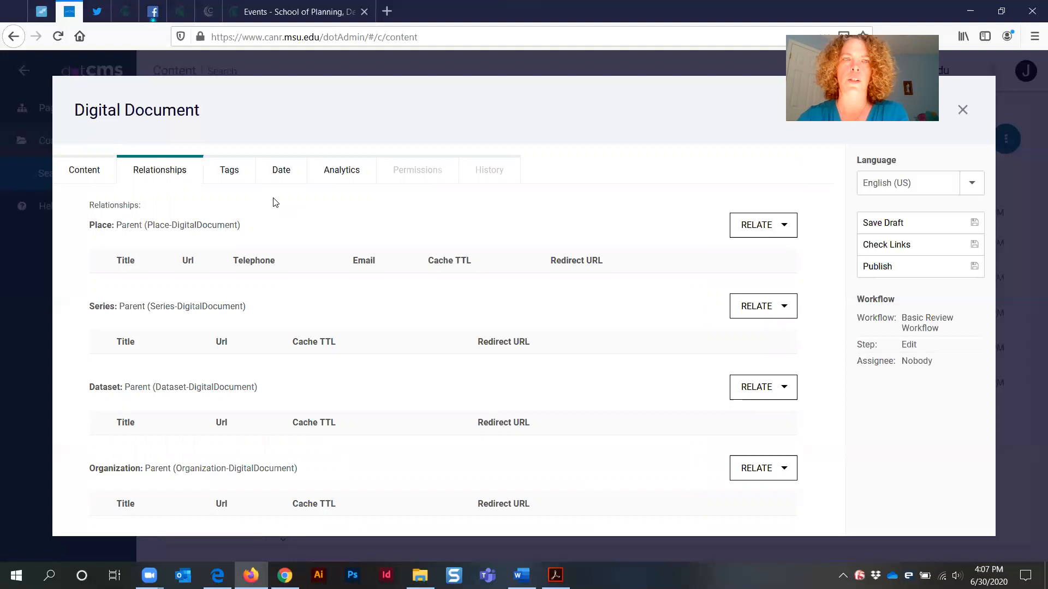
Review the available relationship types: Place, Series, Dataset, Organization, Audio Object and Person
scroll(285, 348, down, 2)
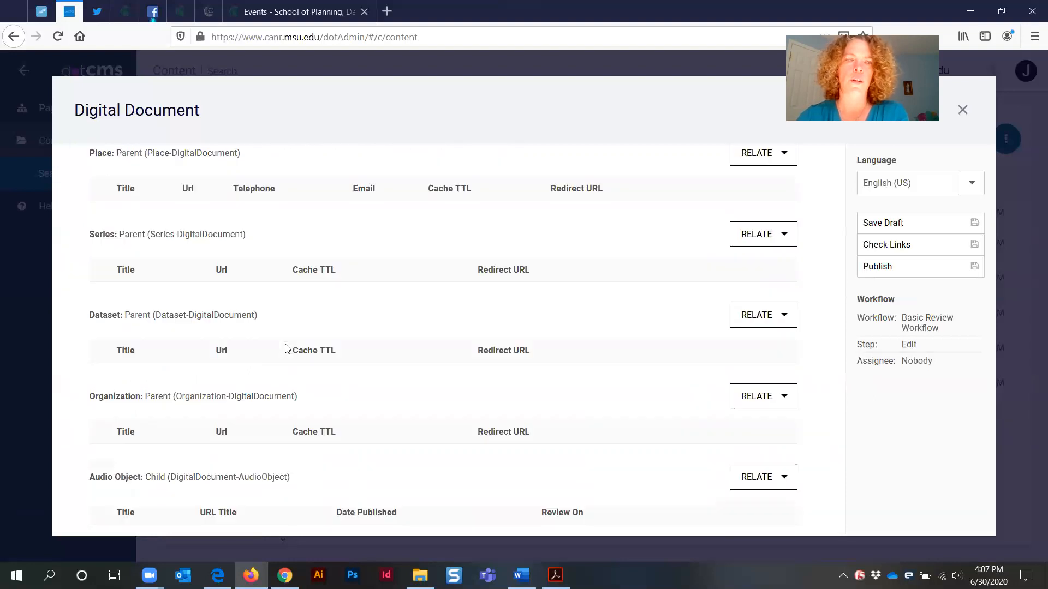
scroll(285, 348, down, 2)
scroll(286, 347, up, 3)
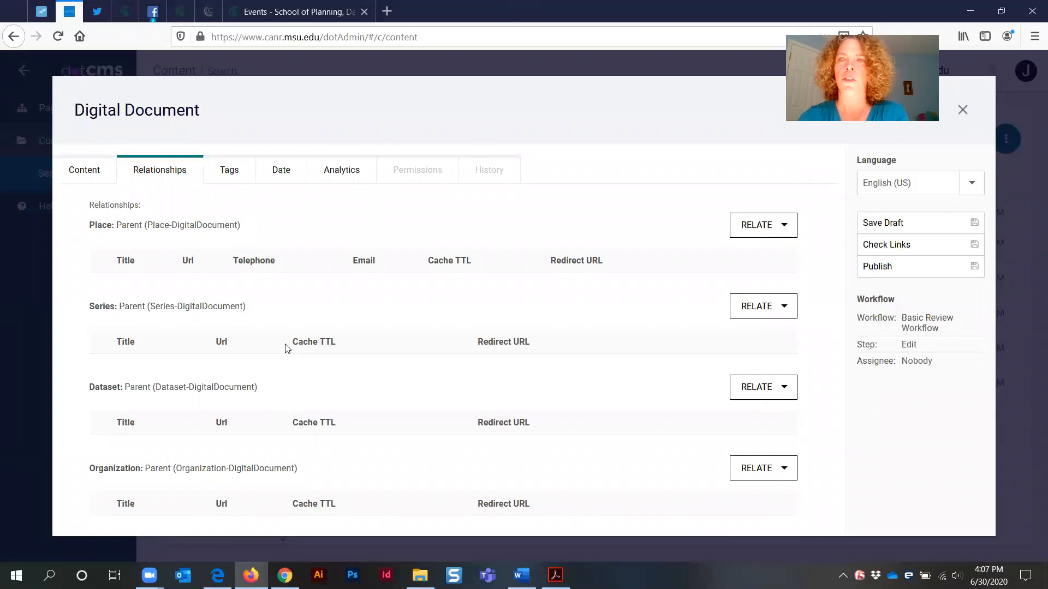
scroll(225, 396, down, 1)
scroll(226, 397, down, 2)
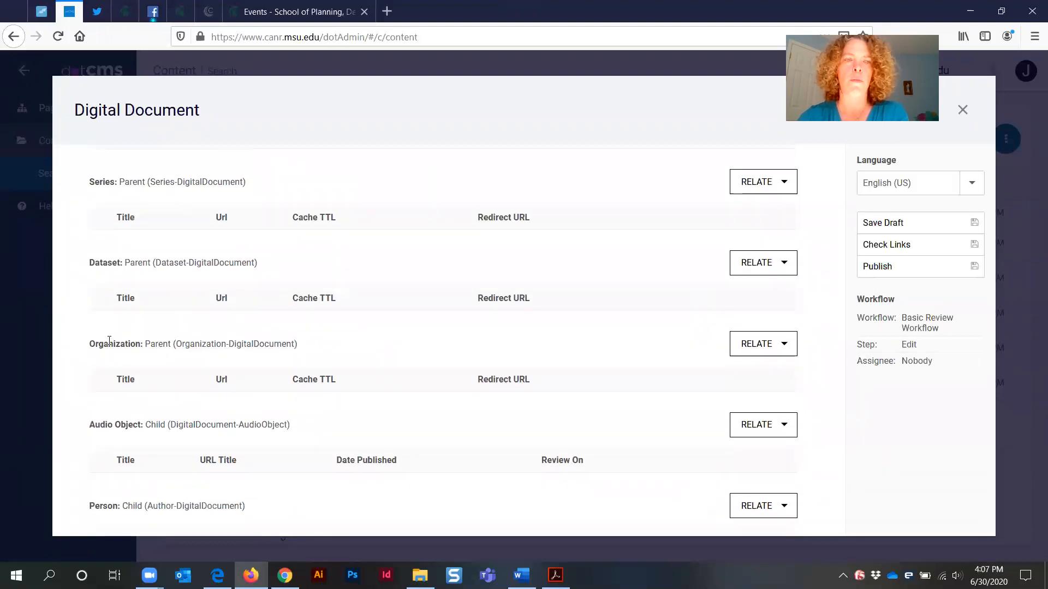
triple_click(110, 340)
click(107, 261)
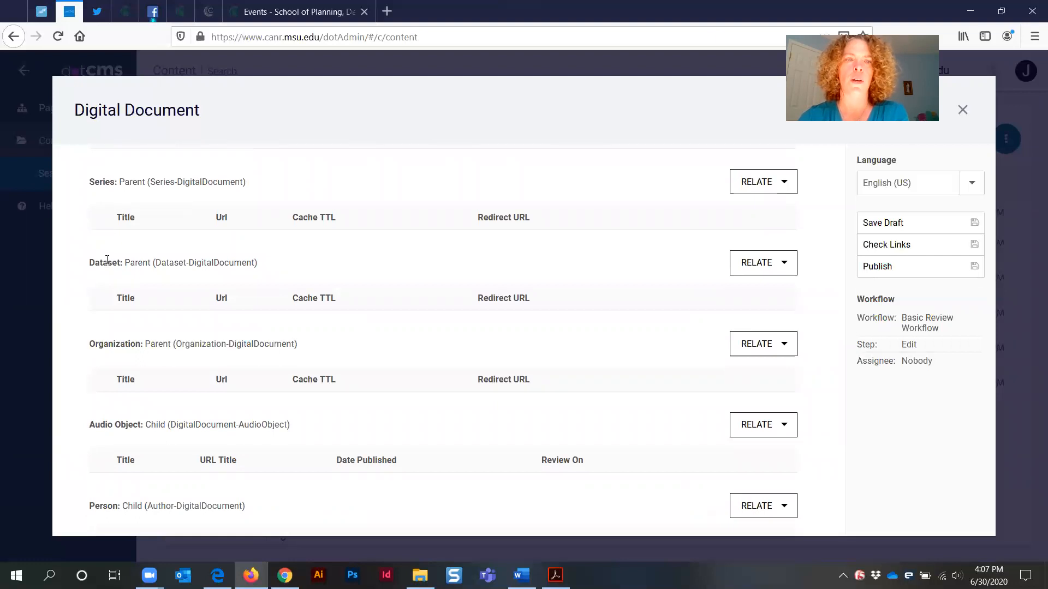
triple_click(107, 260)
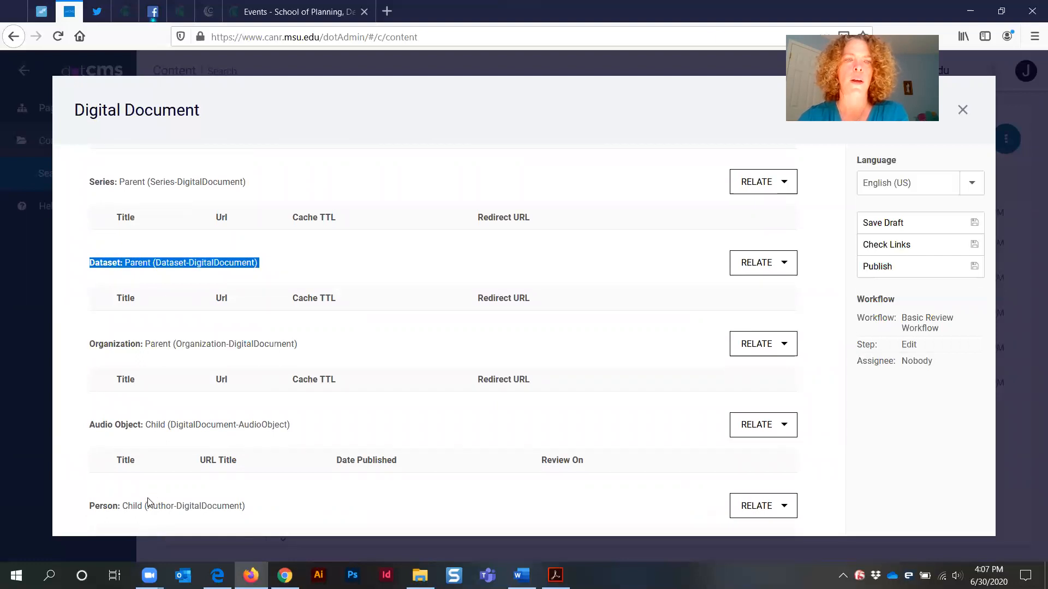
triple_click(117, 505)
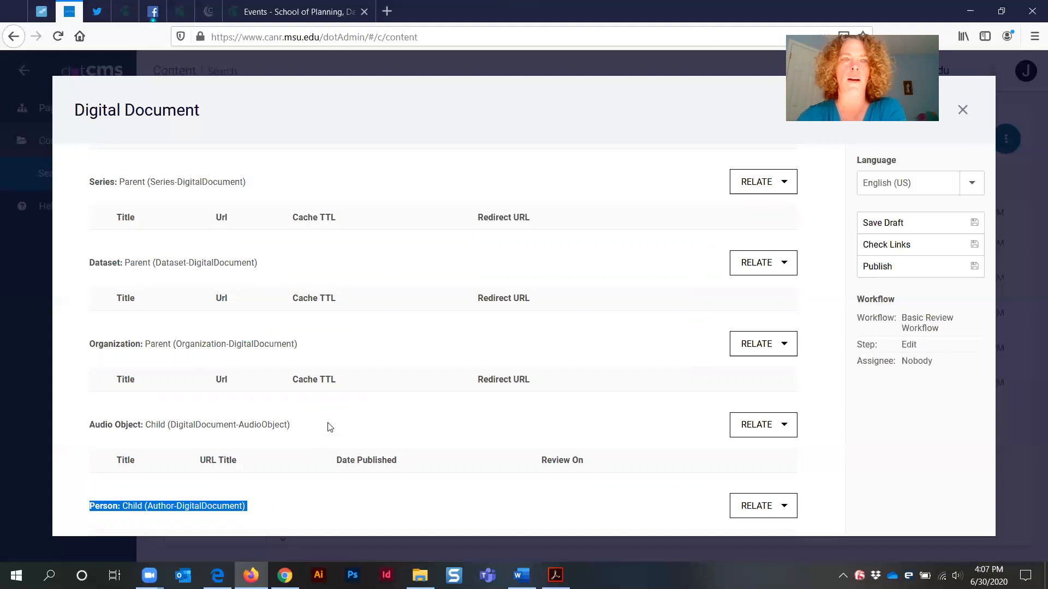
click(420, 356)
triple_click(107, 341)
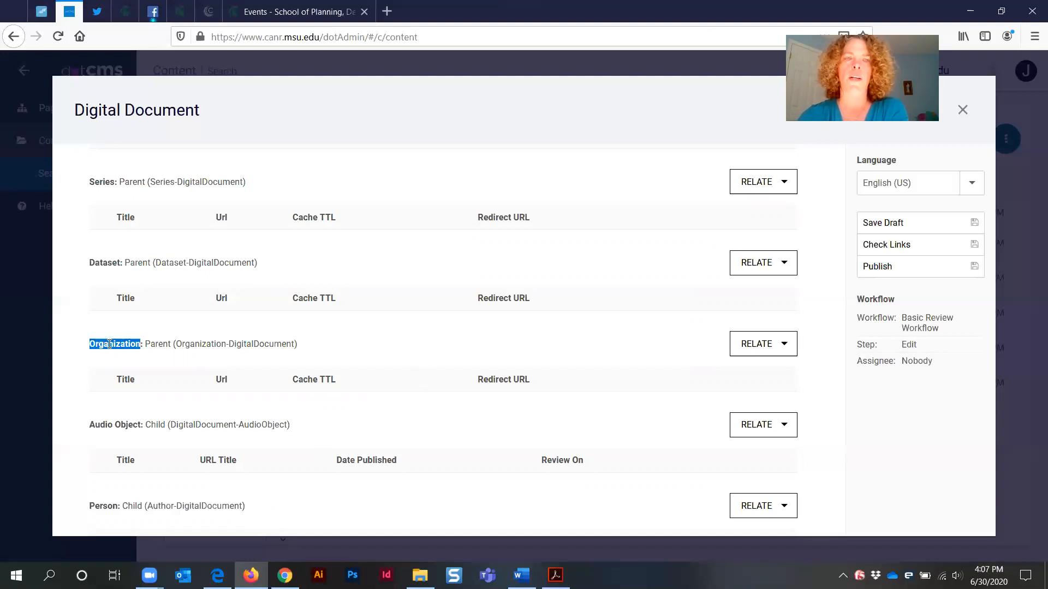
triple_click(119, 263)
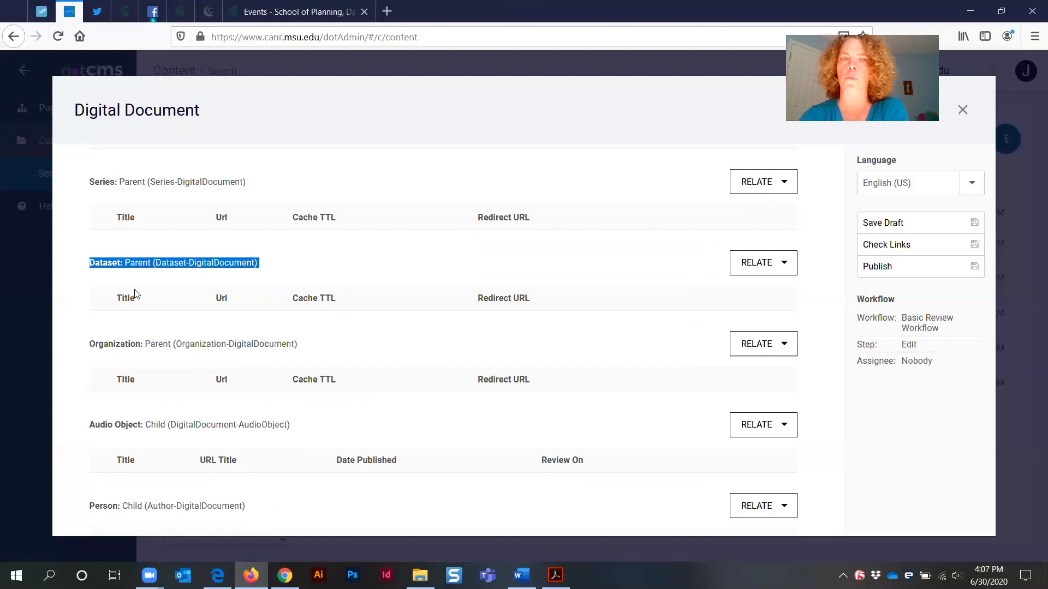
triple_click(148, 345)
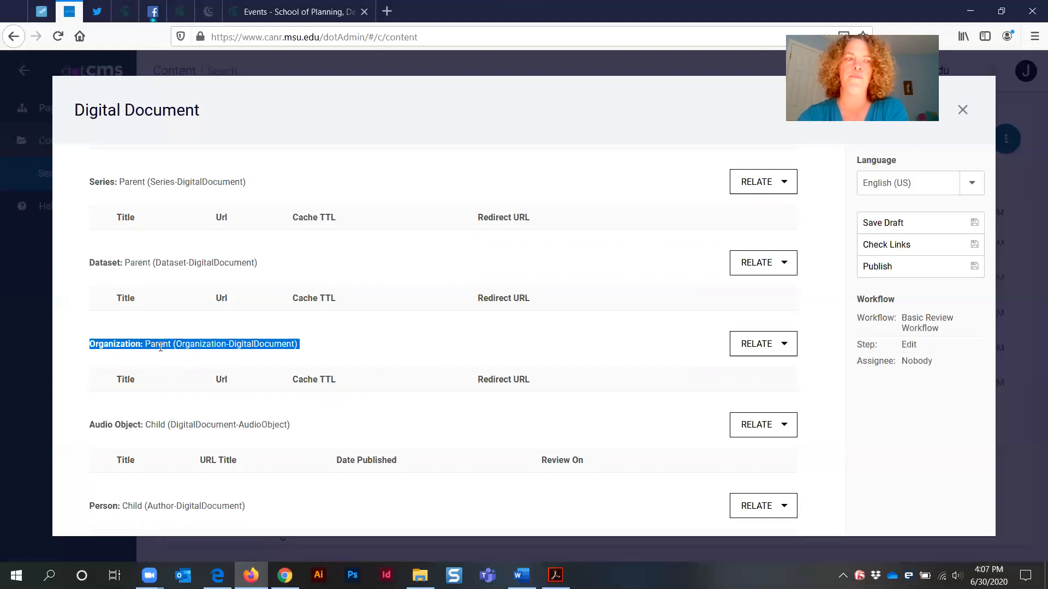
drag(90, 263, 174, 277)
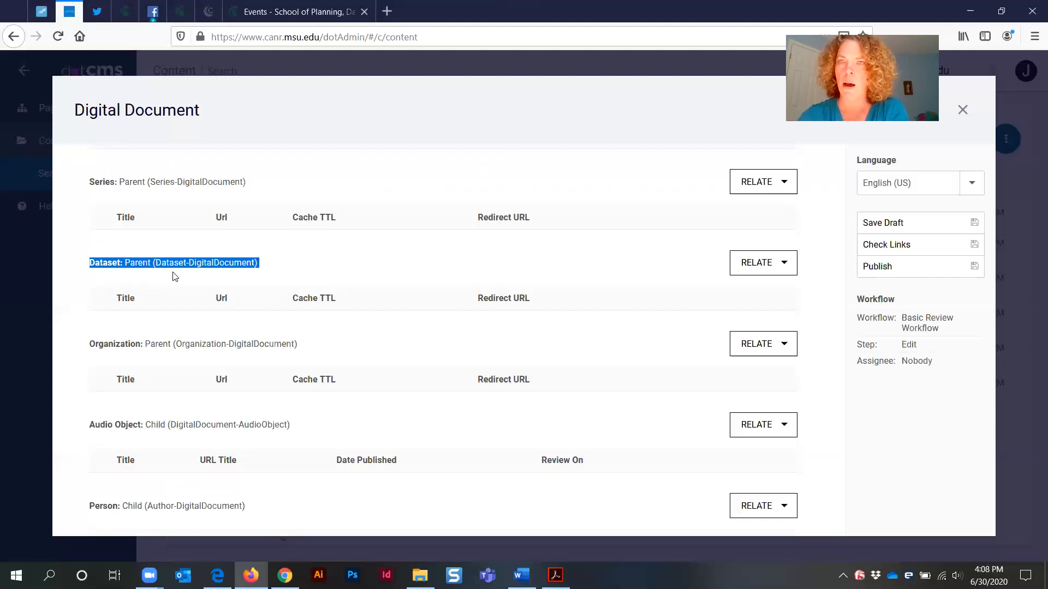
click(137, 345)
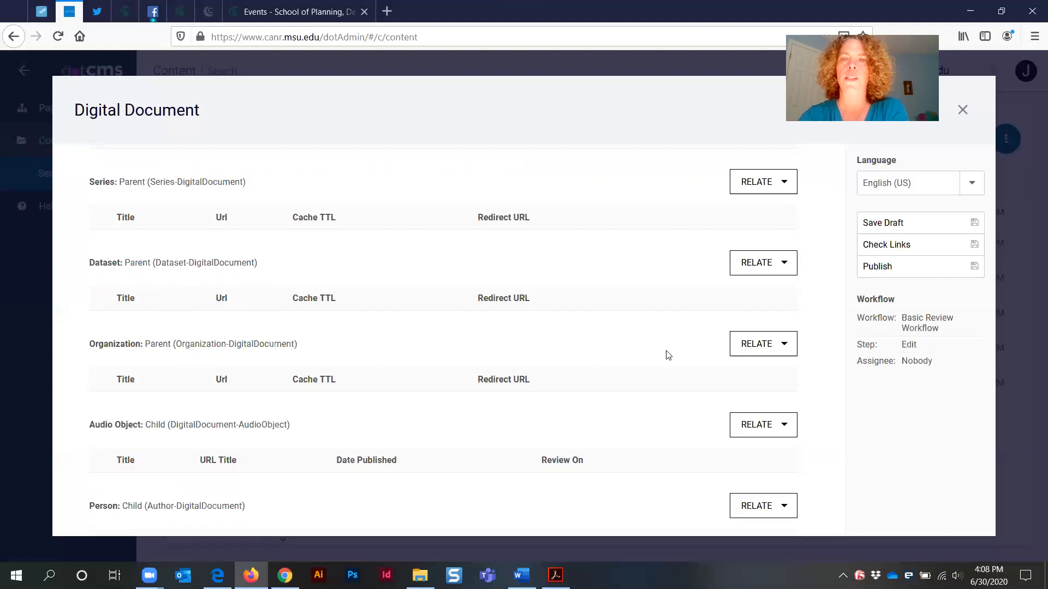
Relate the 'Demo Organization Page - All Fields' organization to the document as its parent organization
click(743, 346)
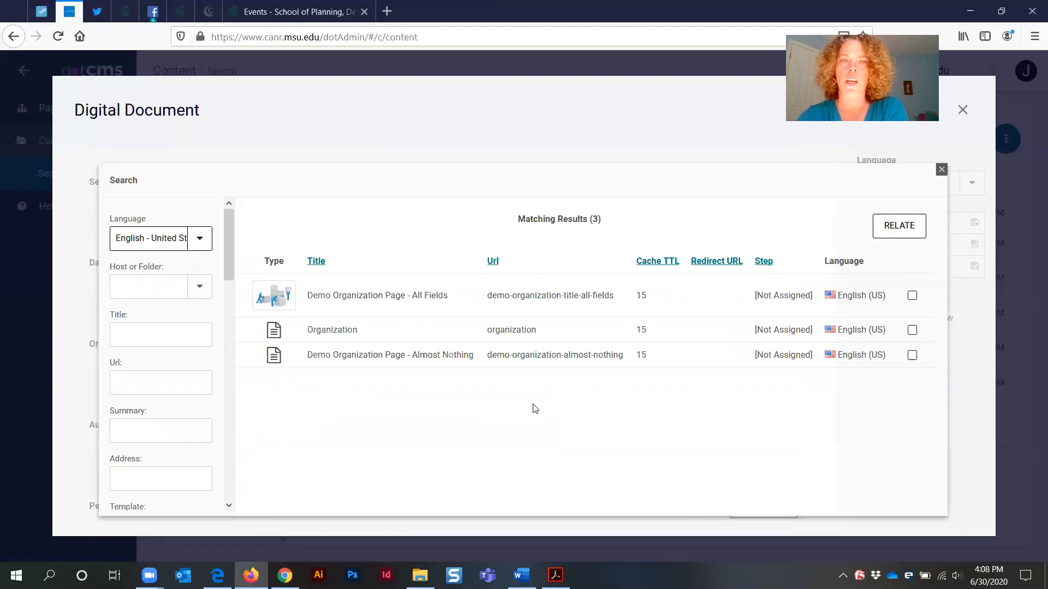
click(357, 299)
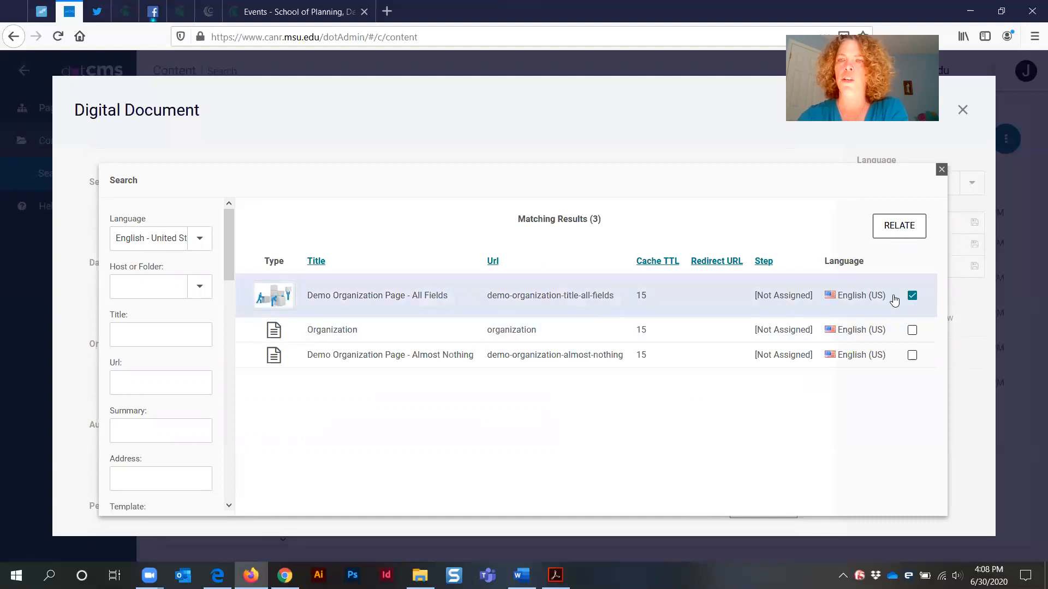
click(897, 228)
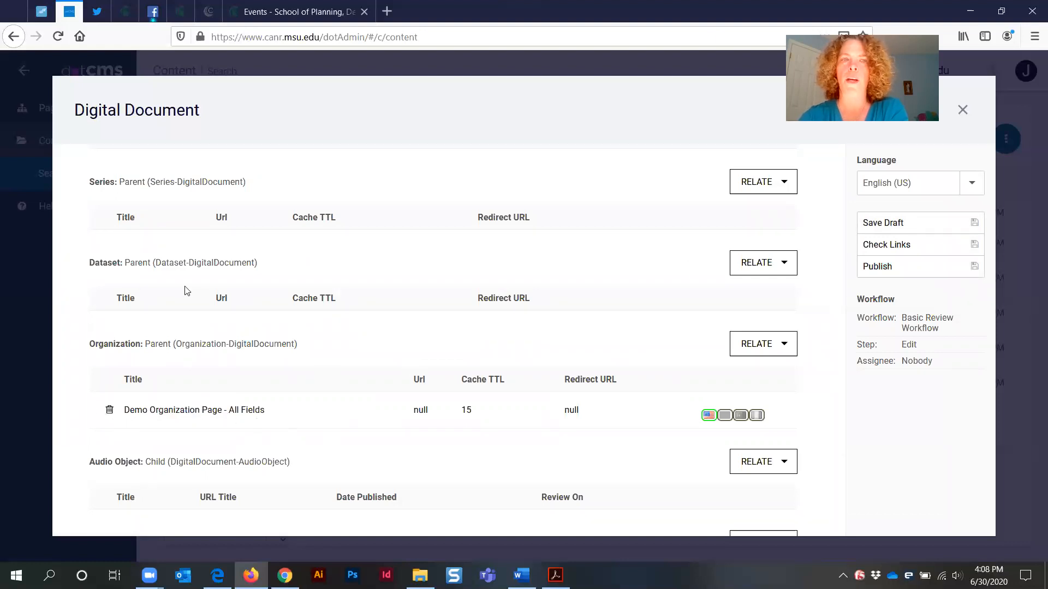
click(742, 264)
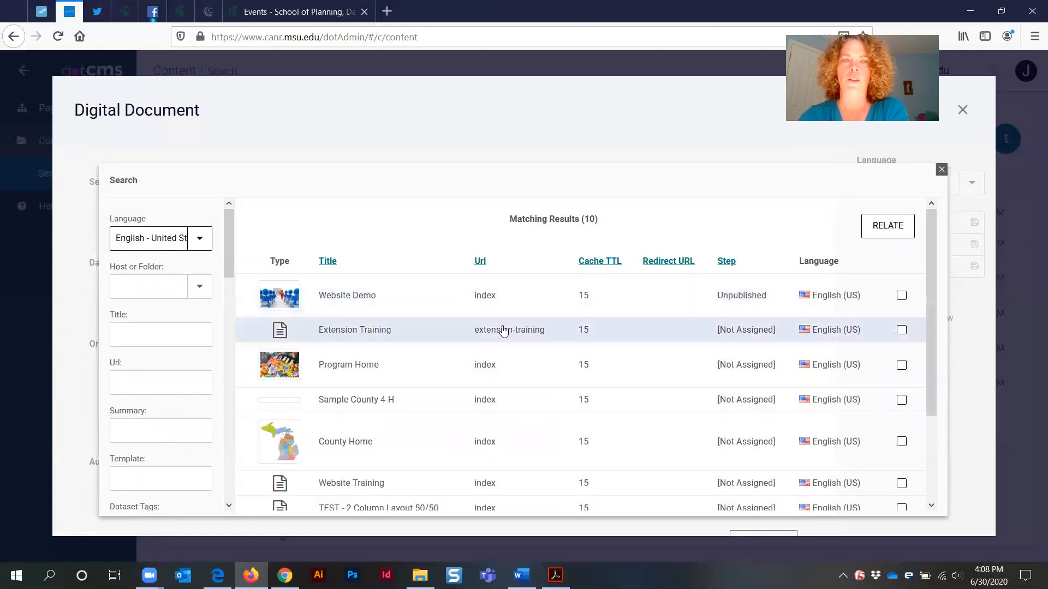
scroll(412, 371, down, 3)
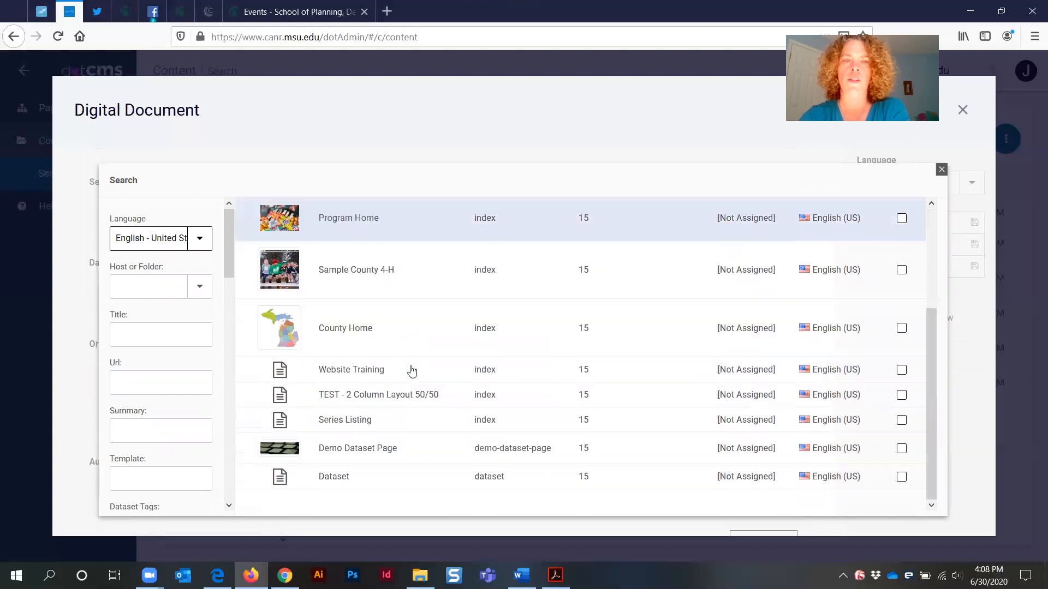
scroll(412, 371, up, 3)
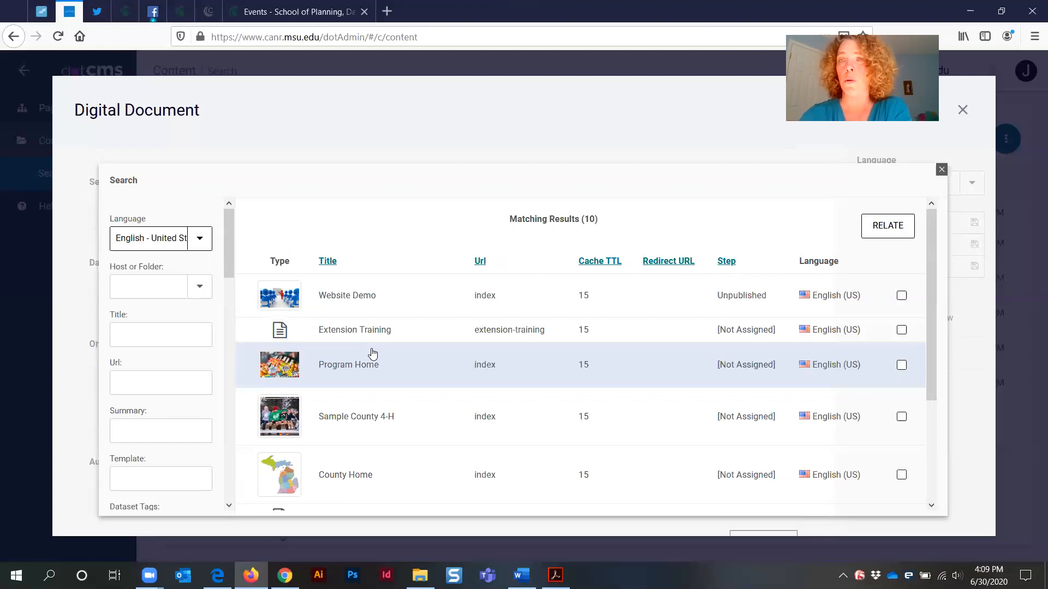
click(941, 170)
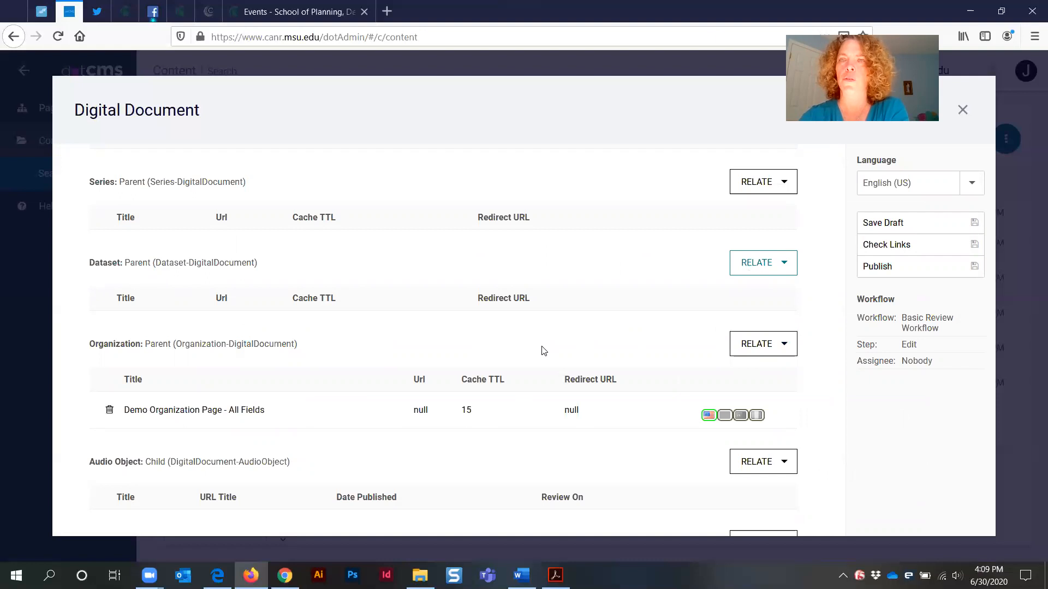
Relate the person record with the job title 'dotCMS Website Trainer' as the document's author
scroll(543, 350, down, 3)
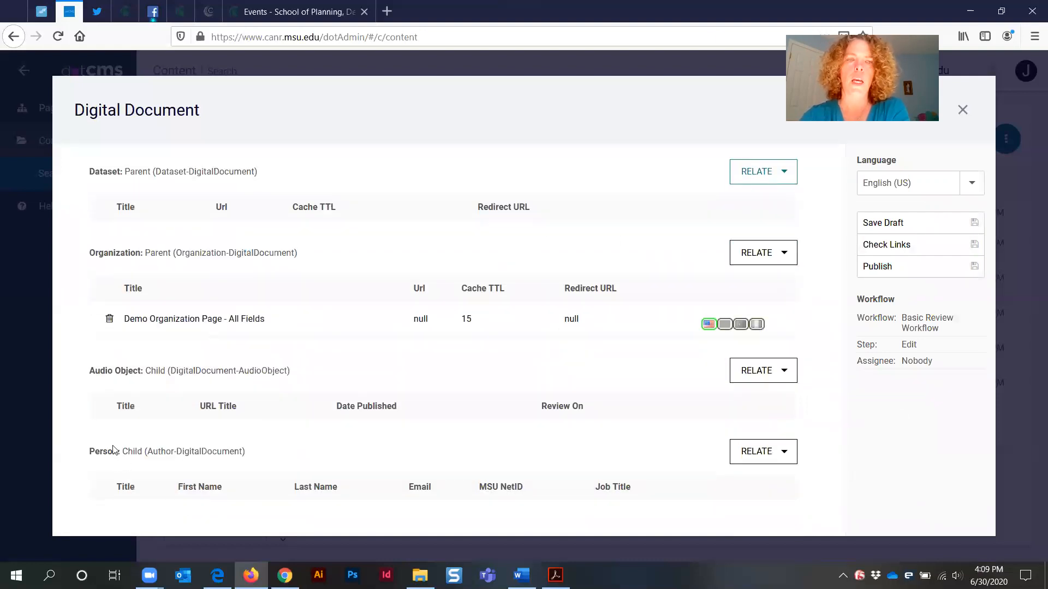
triple_click(98, 453)
click(184, 472)
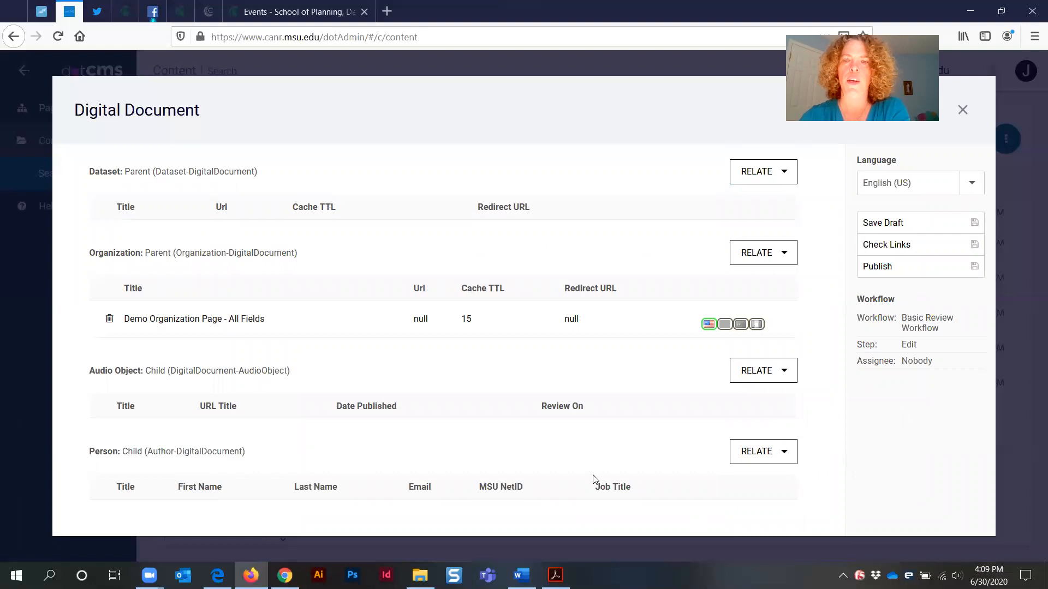
click(744, 458)
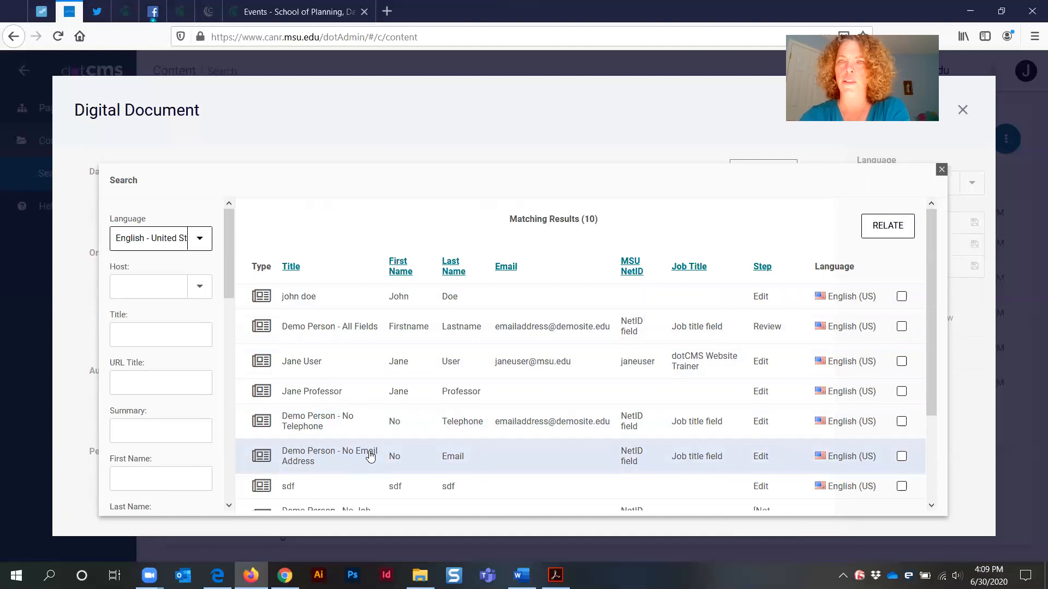
click(303, 363)
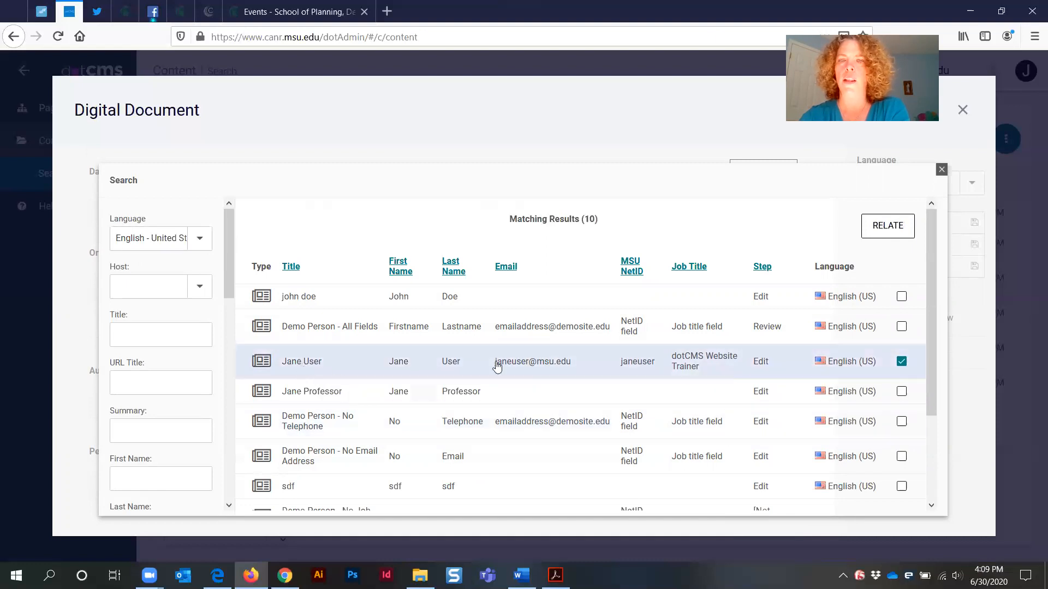
click(897, 227)
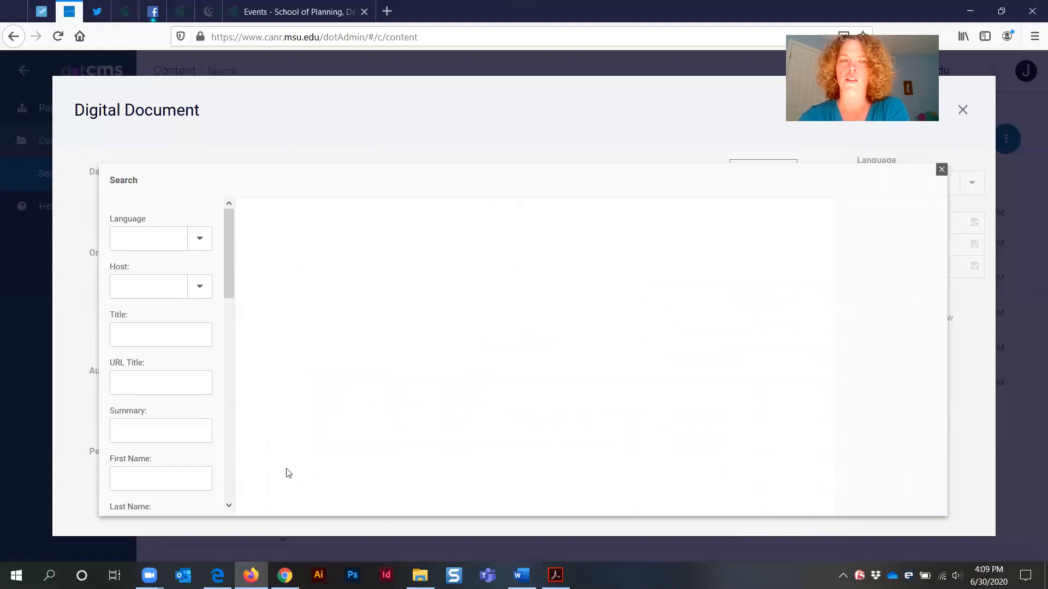
scroll(159, 511, down, 1)
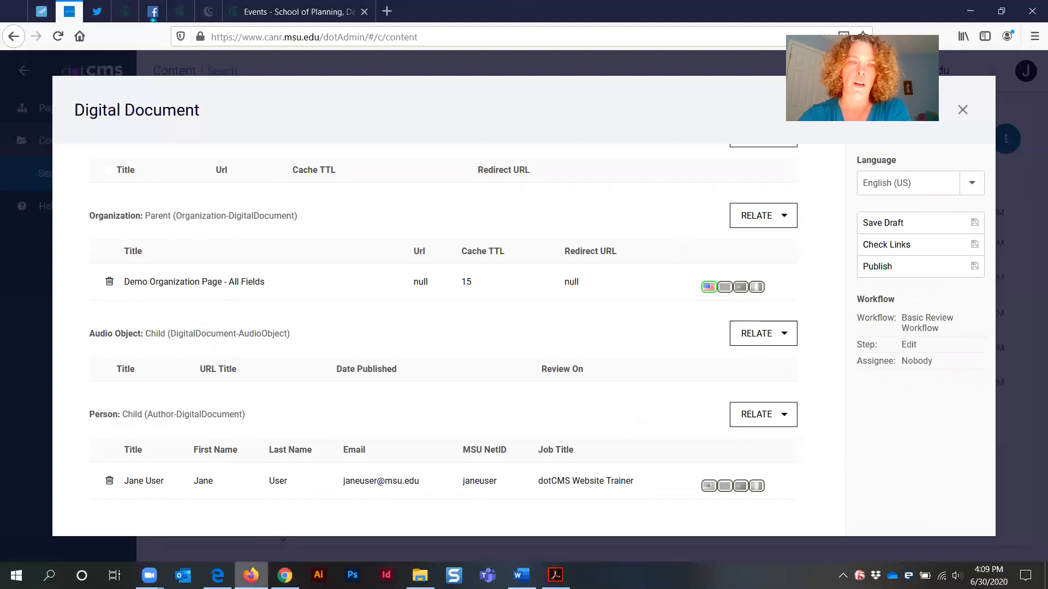
Examine the published example resource pages in the other browser to compare their authors and related organizations
click(217, 576)
click(378, 11)
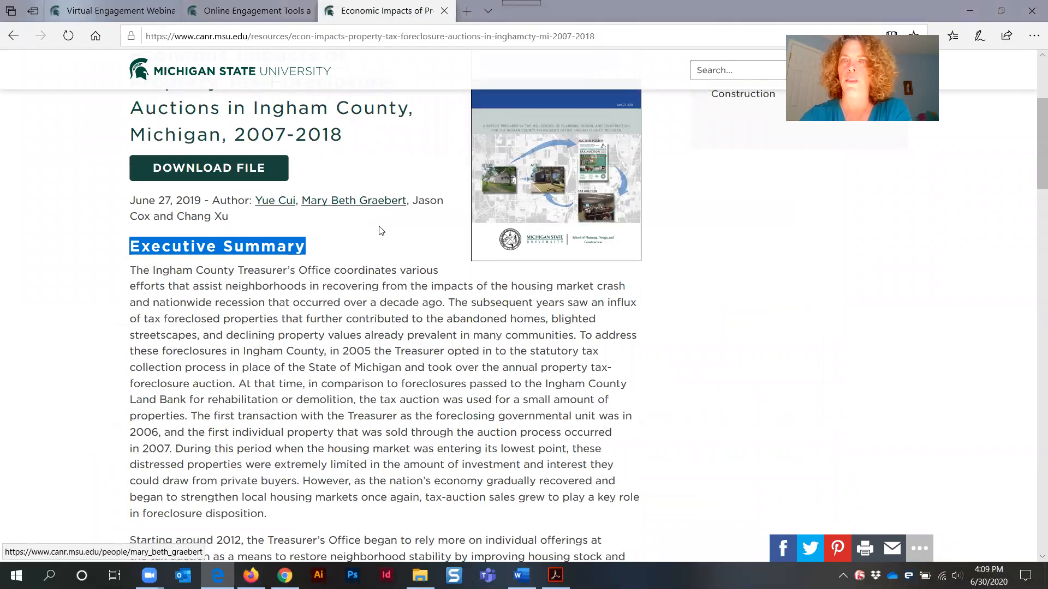
scroll(412, 314, down, 8)
scroll(412, 314, down, 20)
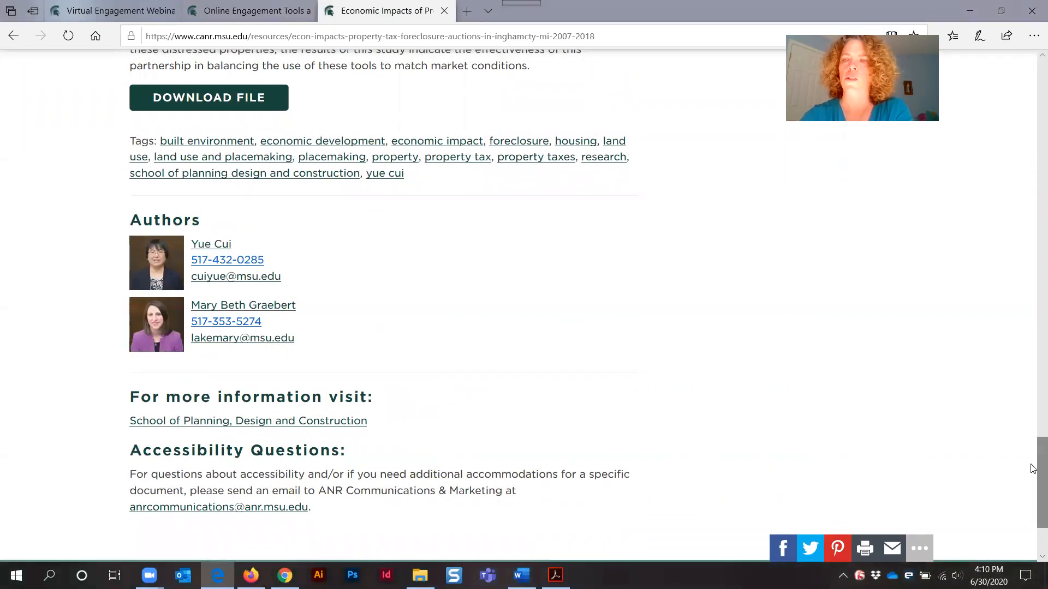
drag(1033, 471, 1033, 42)
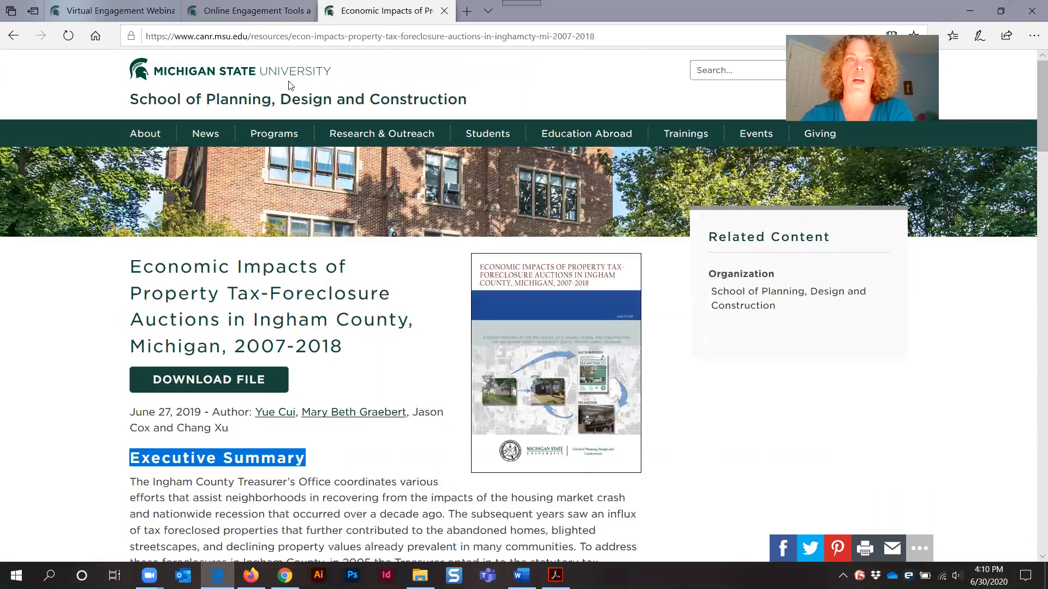
click(234, 12)
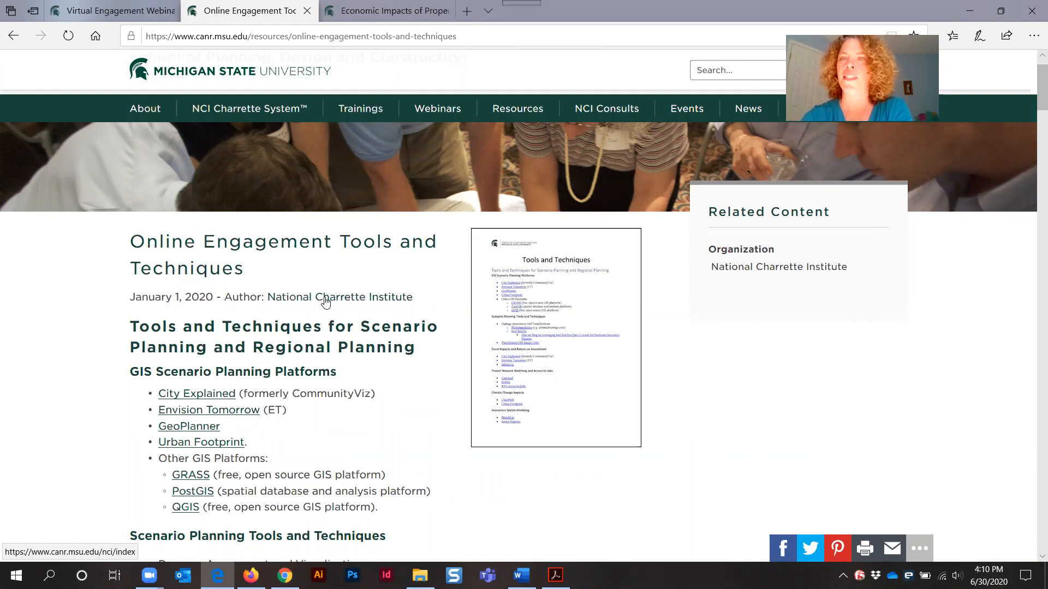
click(968, 13)
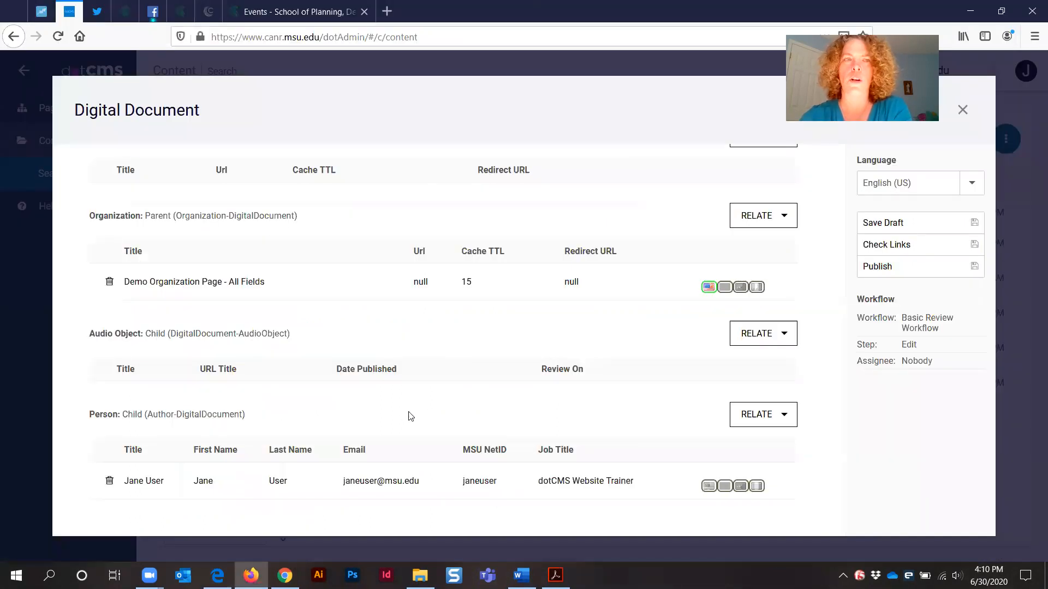
Open the document's Tags tab and review its Type and Resource Tags fields
scroll(409, 415, up, 3)
scroll(409, 416, up, 2)
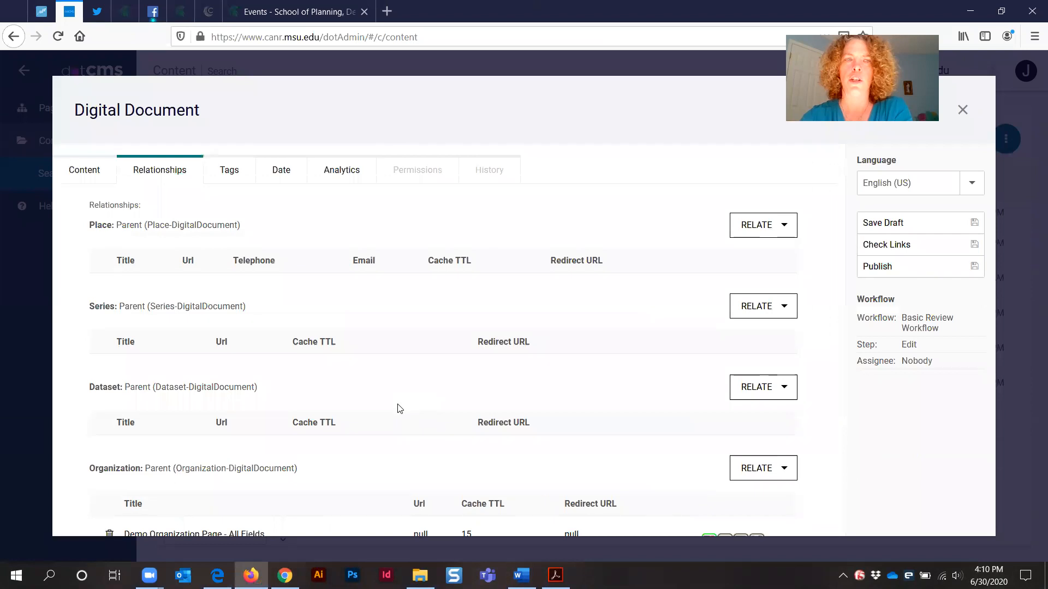
click(230, 171)
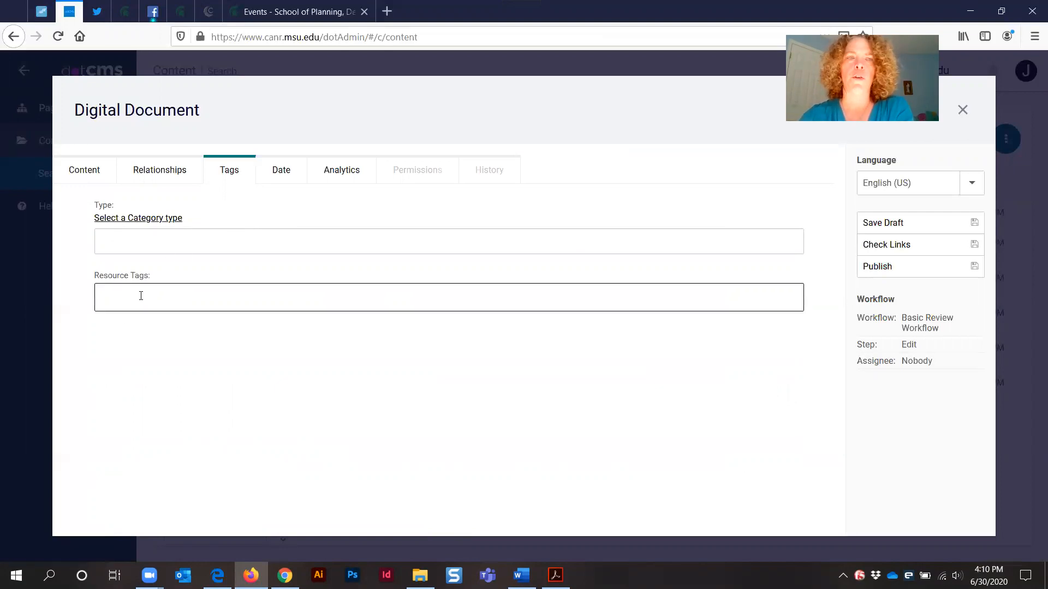
triple_click(139, 275)
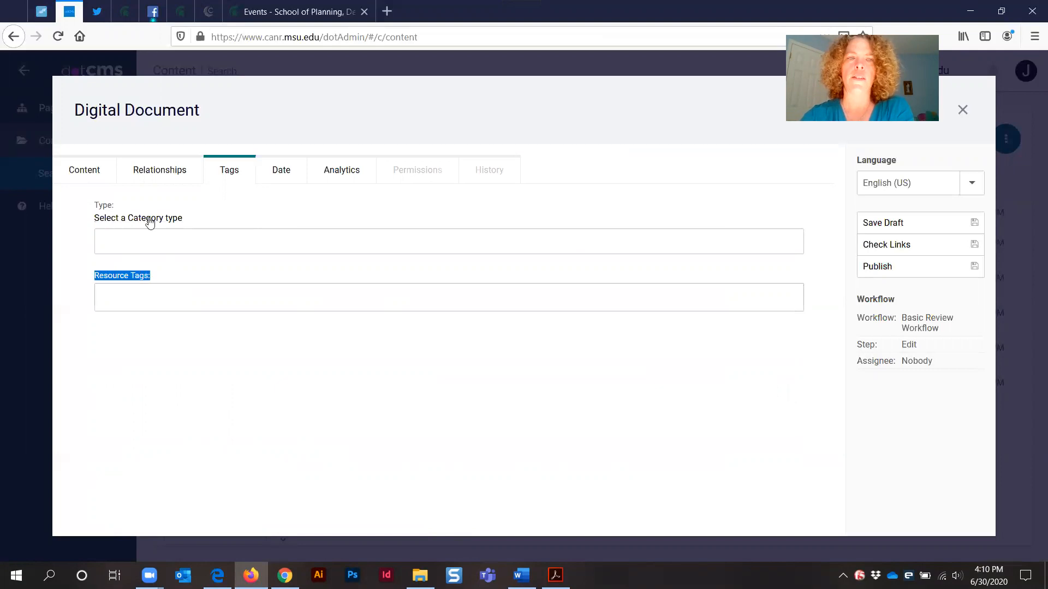
triple_click(101, 206)
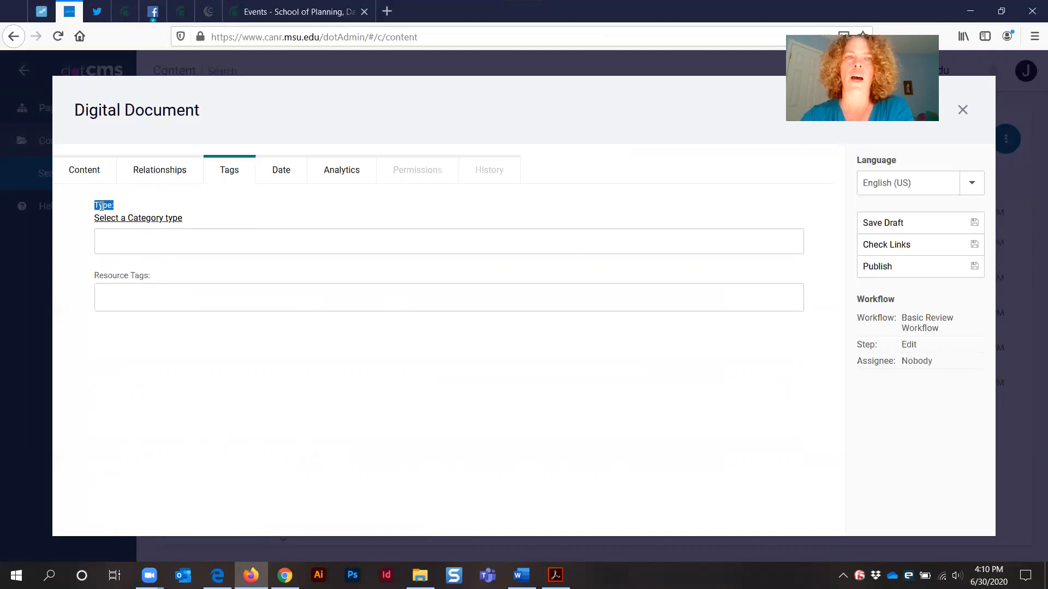
click(148, 219)
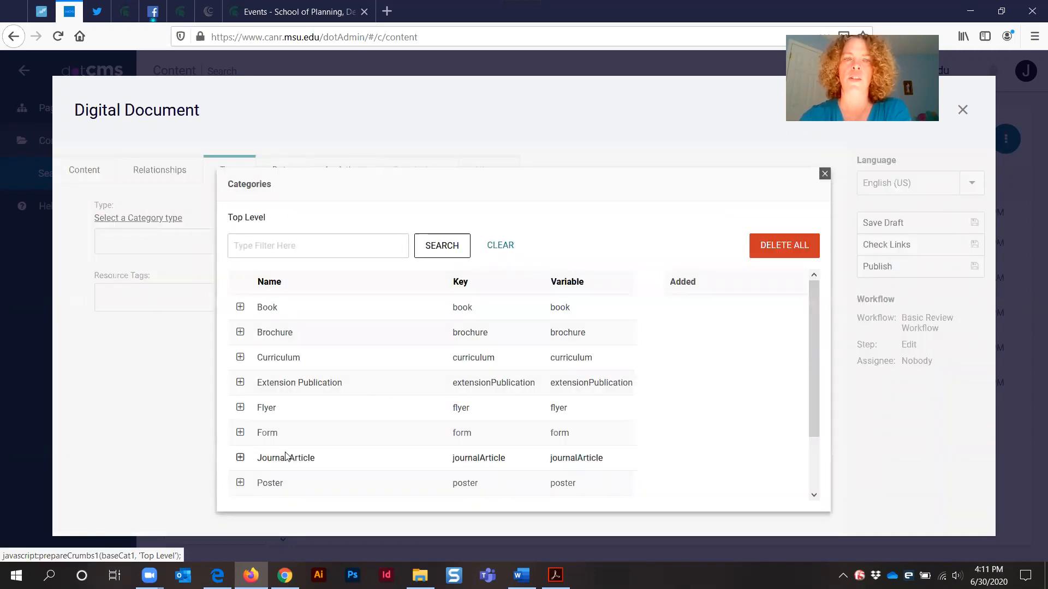
scroll(328, 428, down, 2)
scroll(328, 428, up, 2)
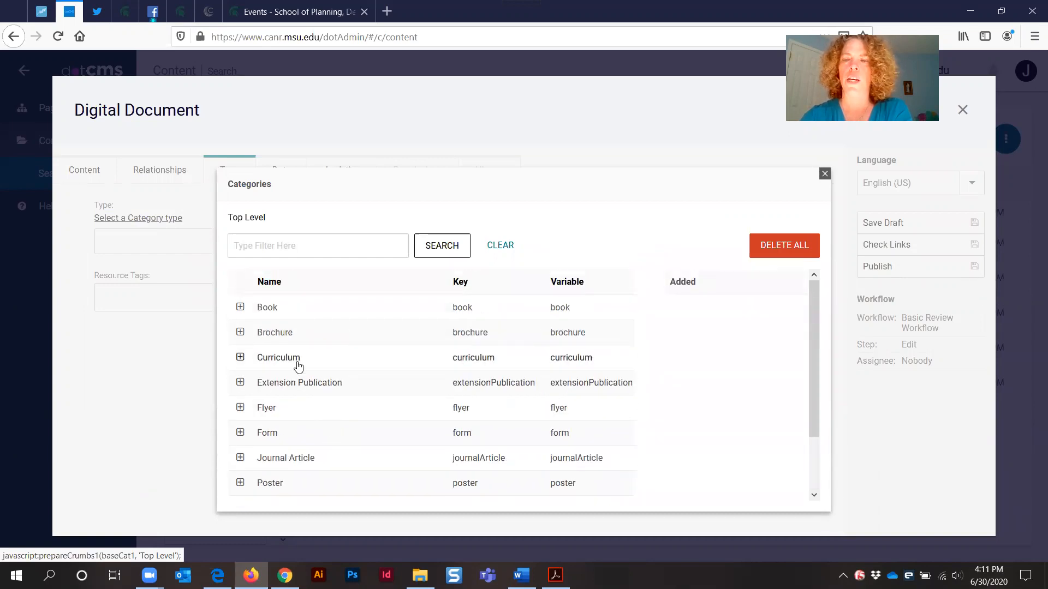
scroll(297, 364, down, 2)
scroll(297, 364, up, 2)
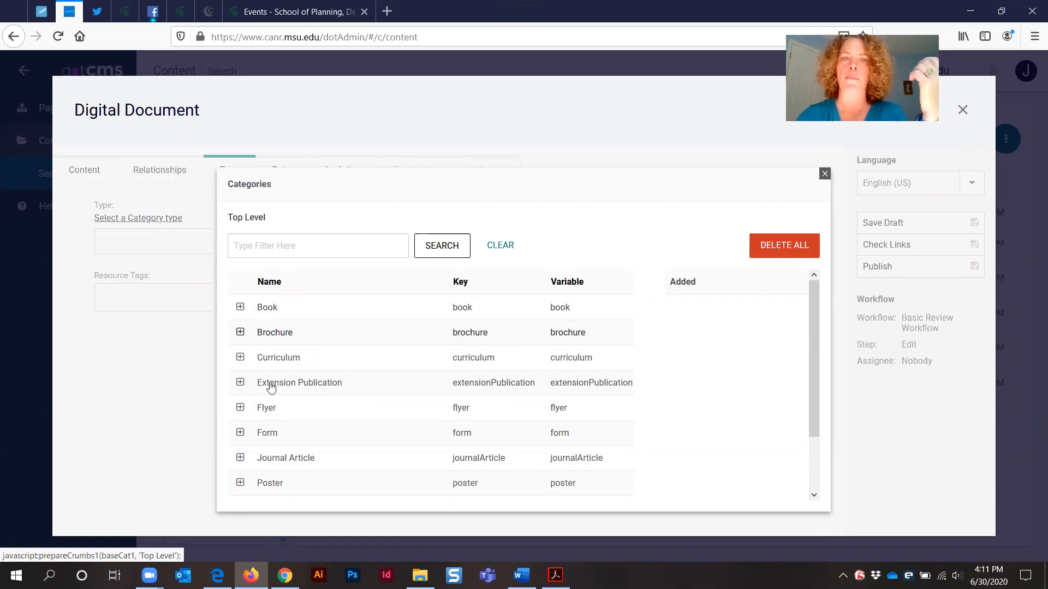
click(264, 310)
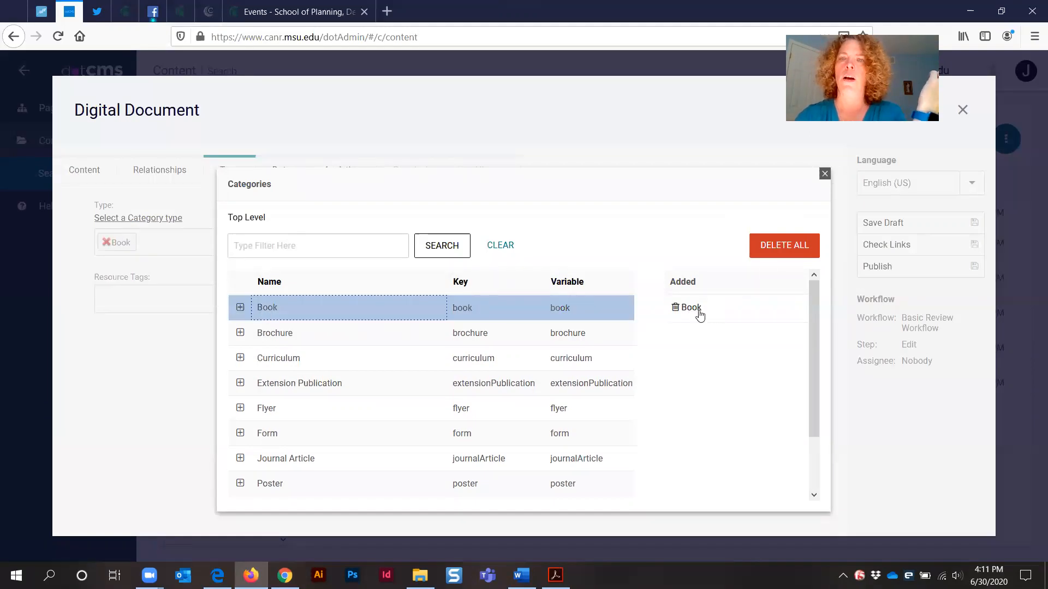
click(824, 174)
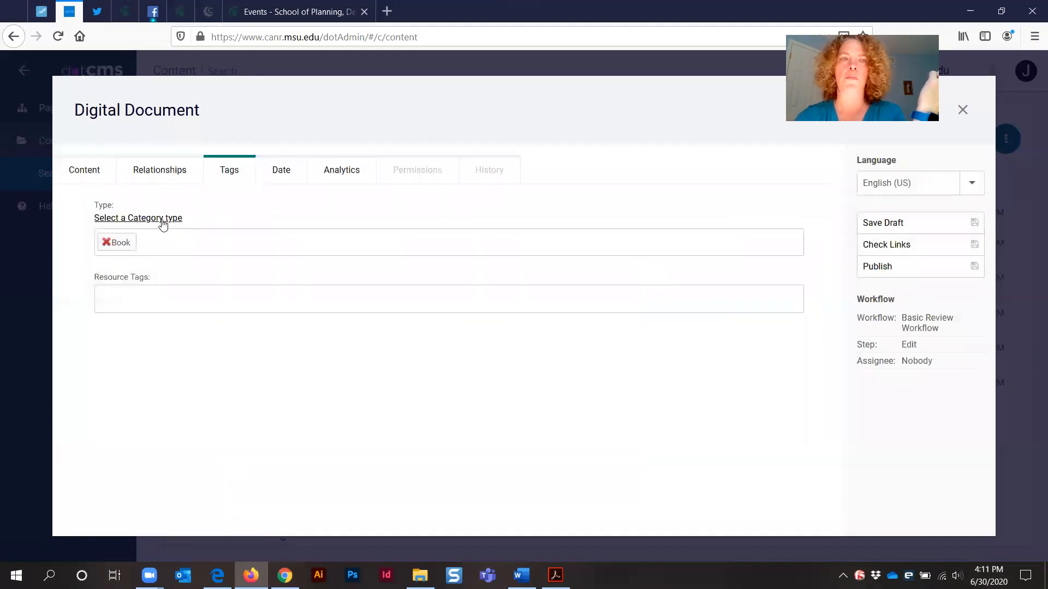
click(106, 242)
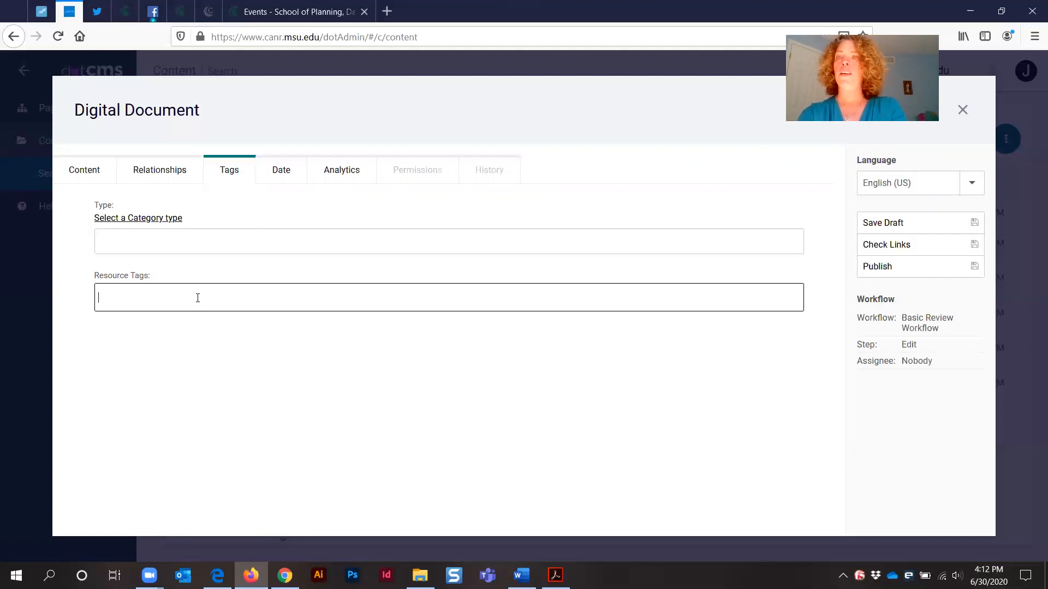
Add the resource tag 'national charrette institute' from the suggestions
text(n)
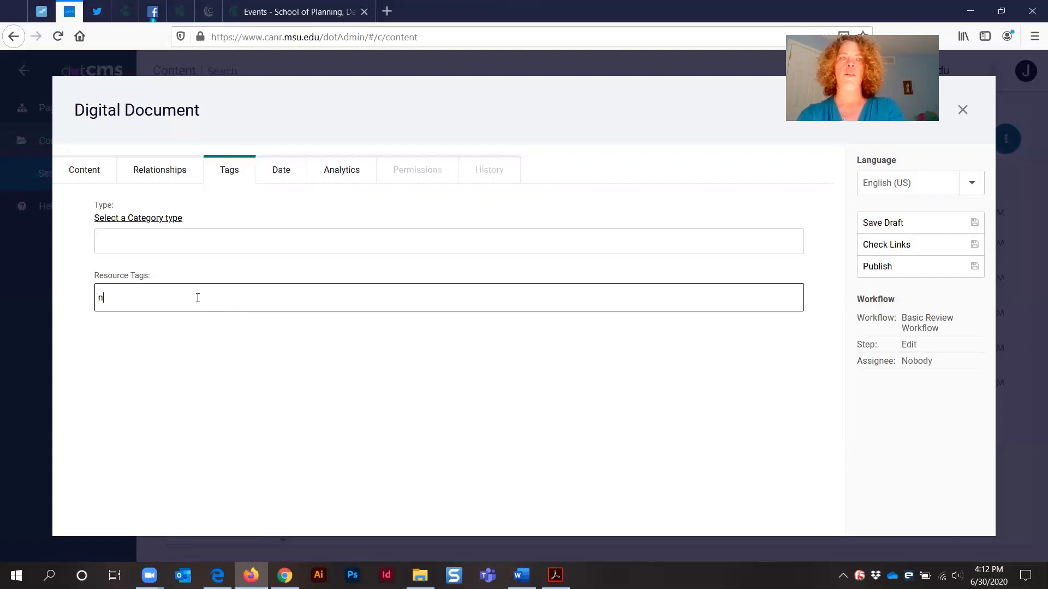
text(ational charr)
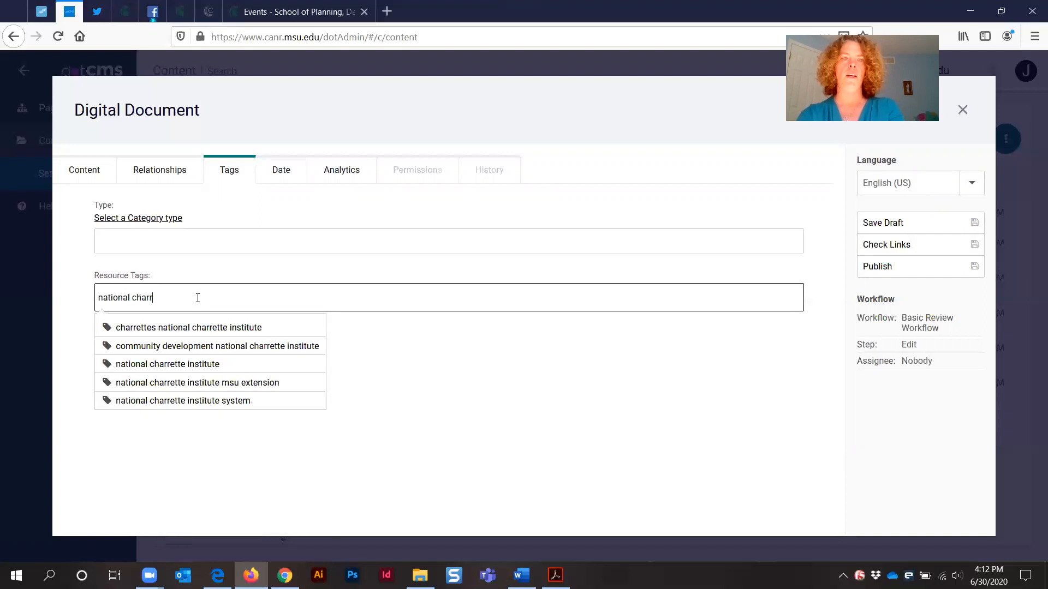
text(ette institute)
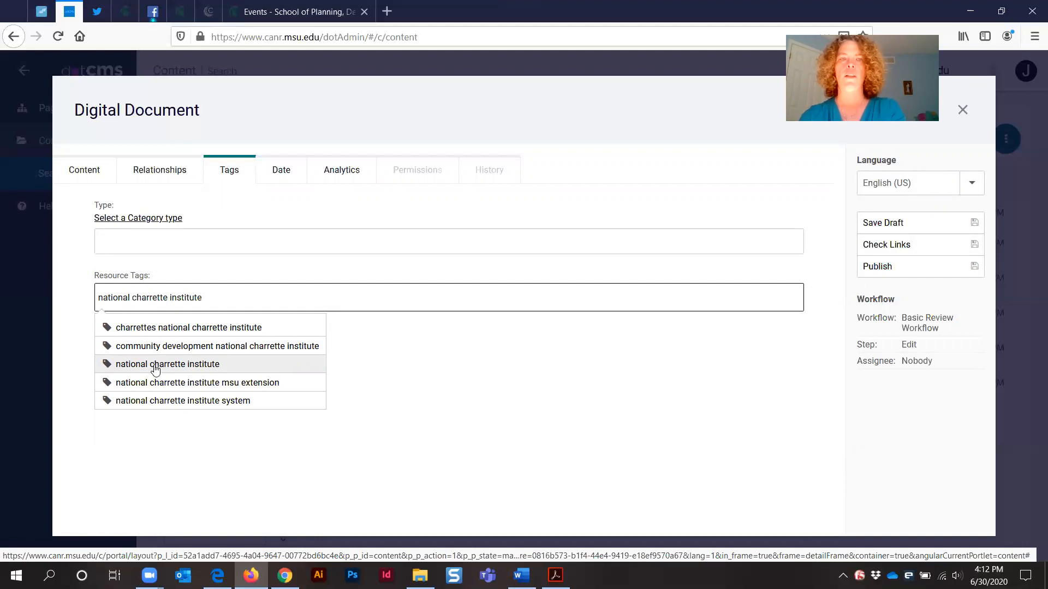
click(155, 369)
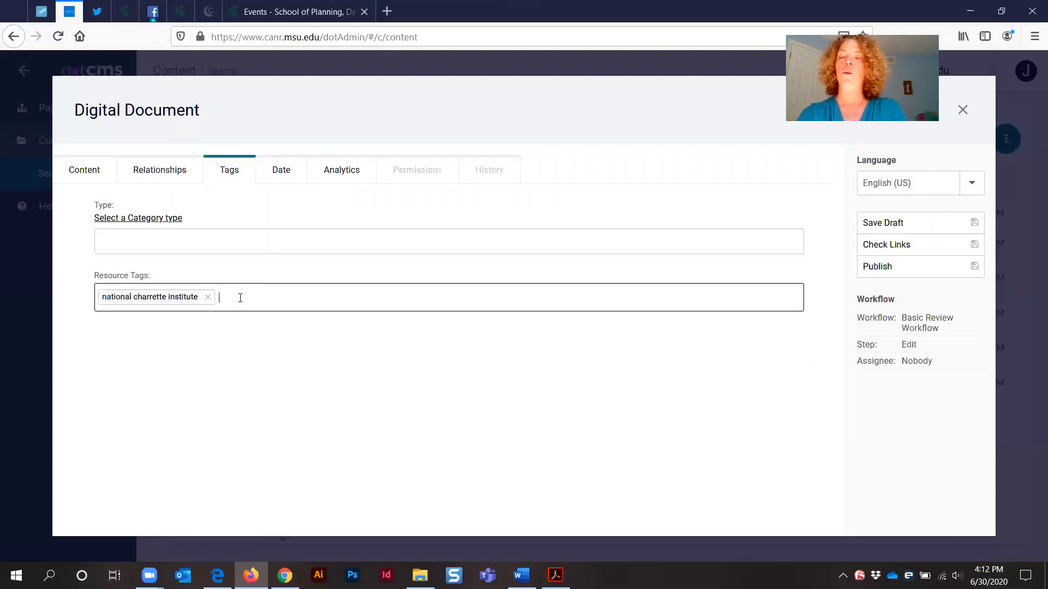
Add the resource tag 'charrettes' from the suggestions
text(charr)
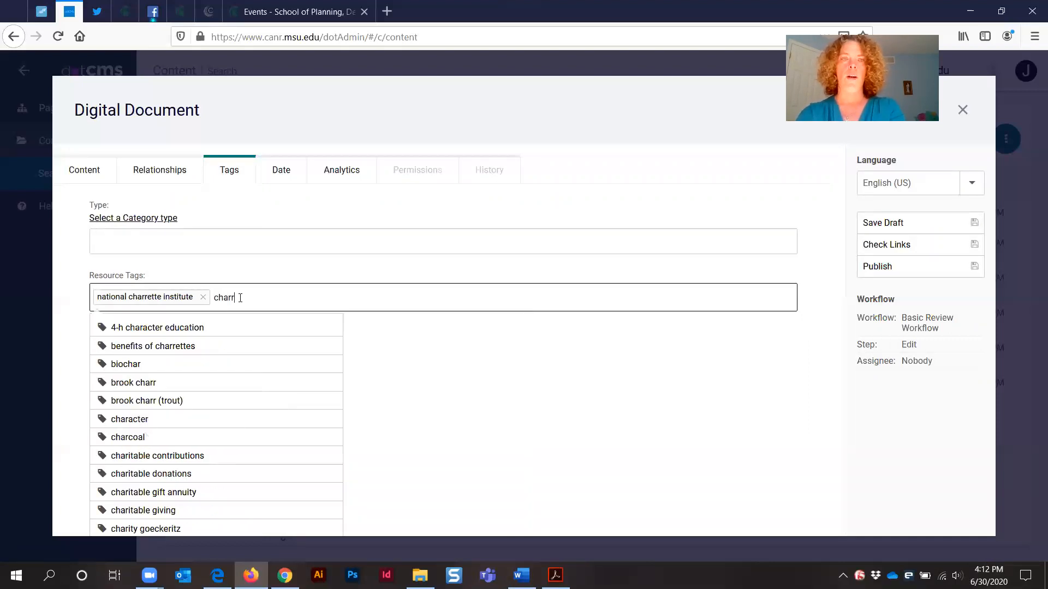
text(ettes)
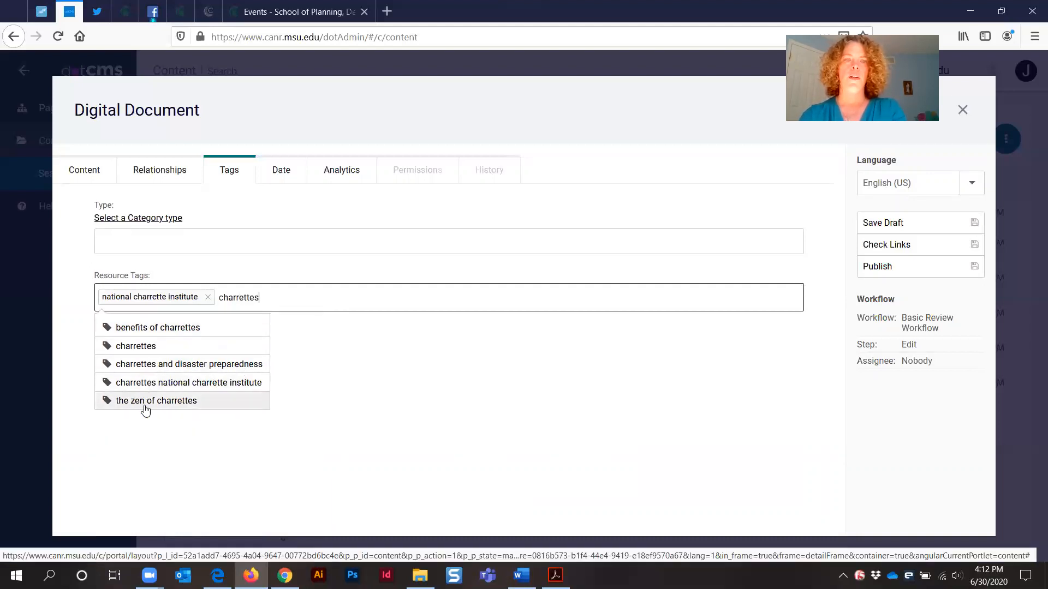
click(131, 349)
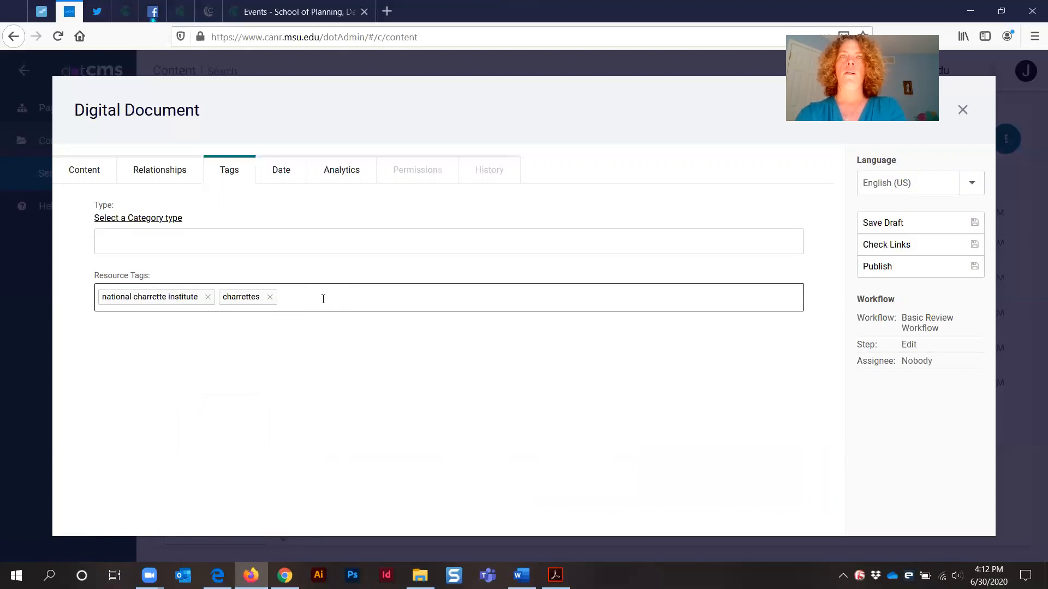
Add the resource tag 'community engagement' from the suggestions
text(communit)
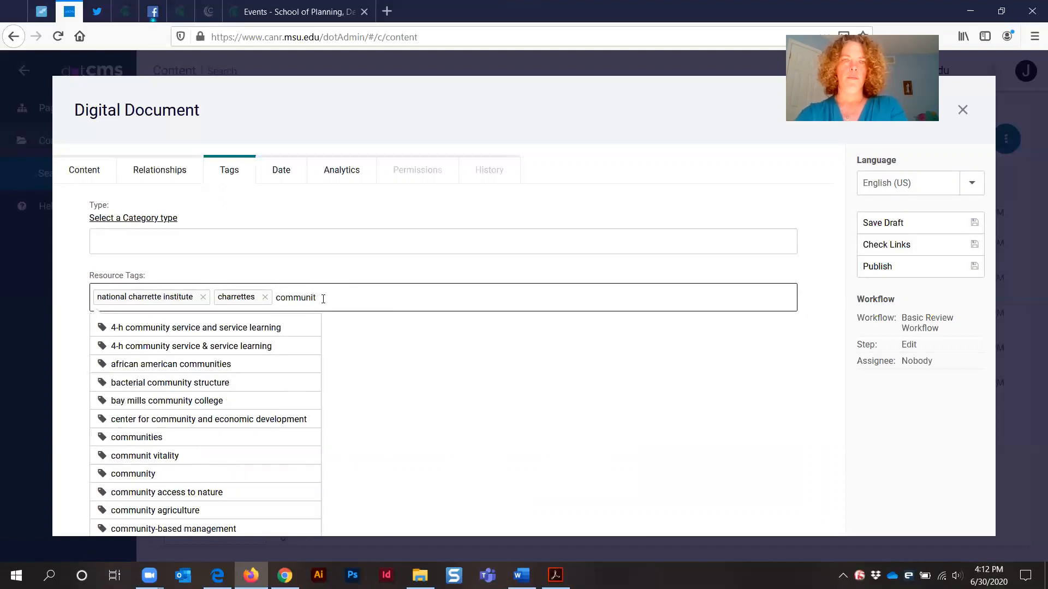
text(y enga)
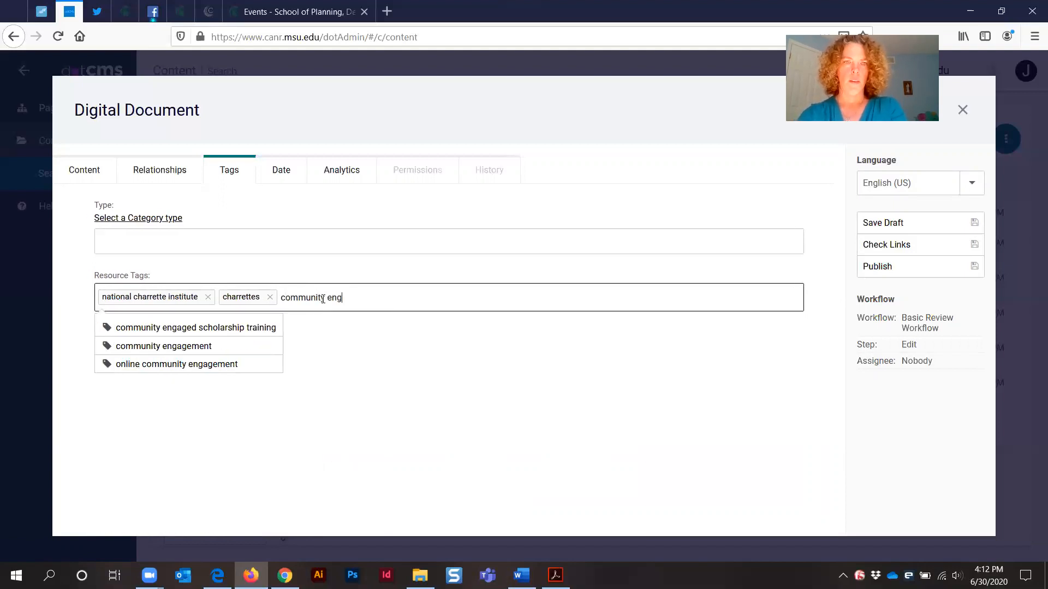
click(177, 349)
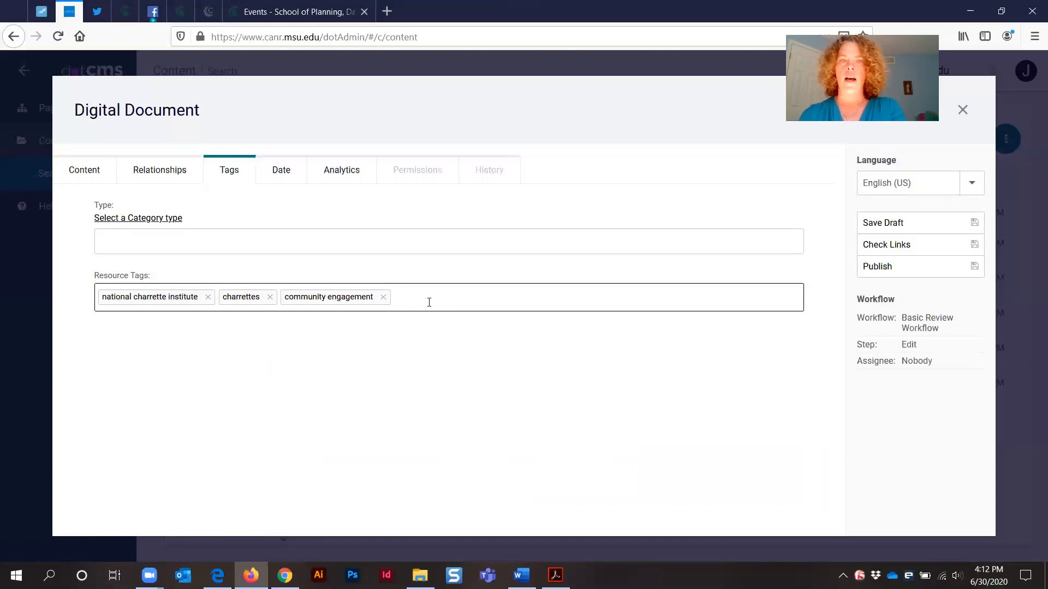
text(scooter)
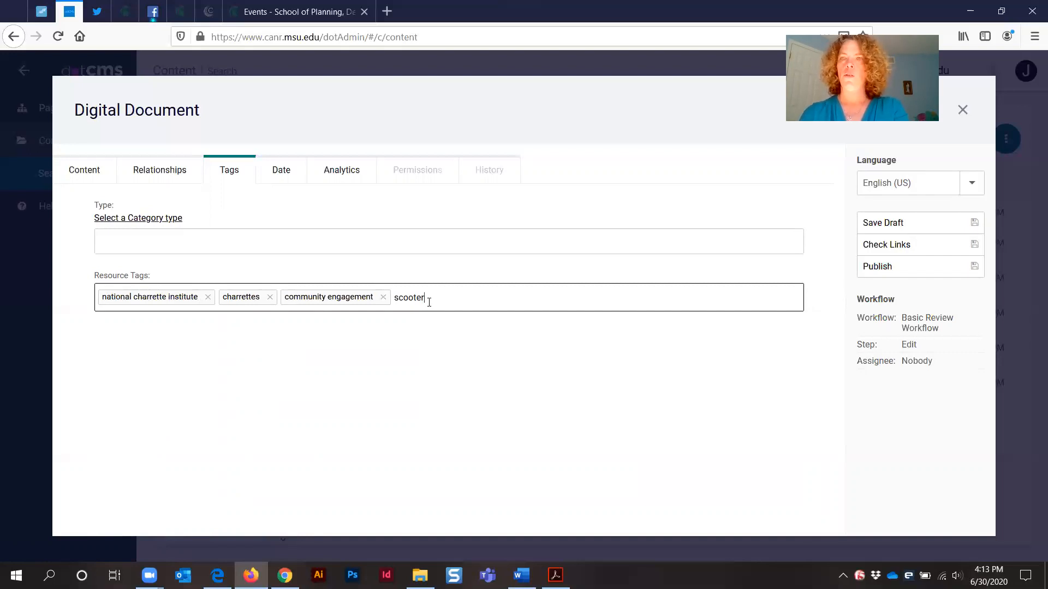
key(Return)
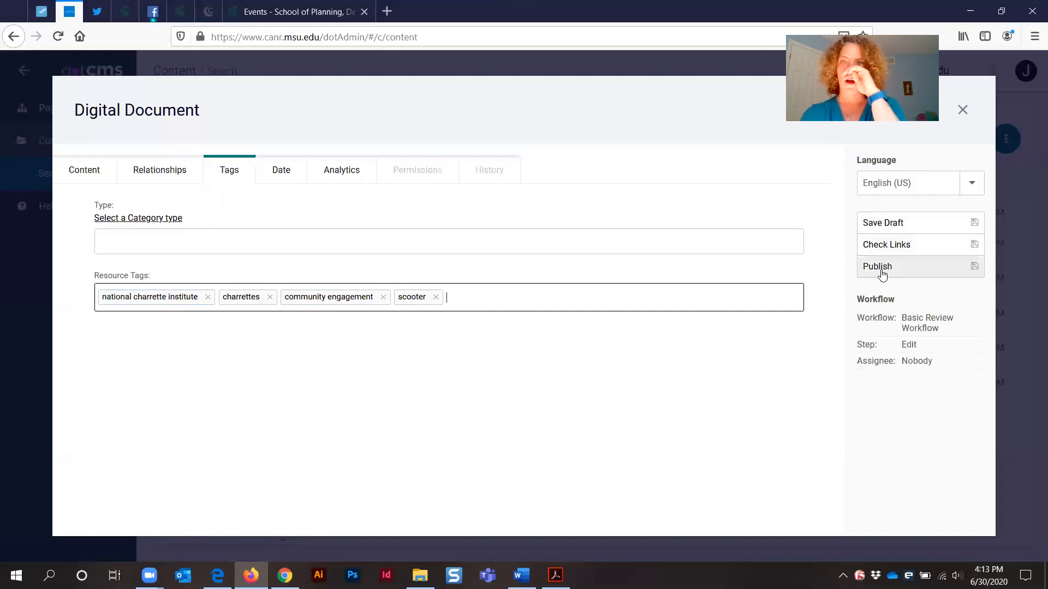
click(436, 297)
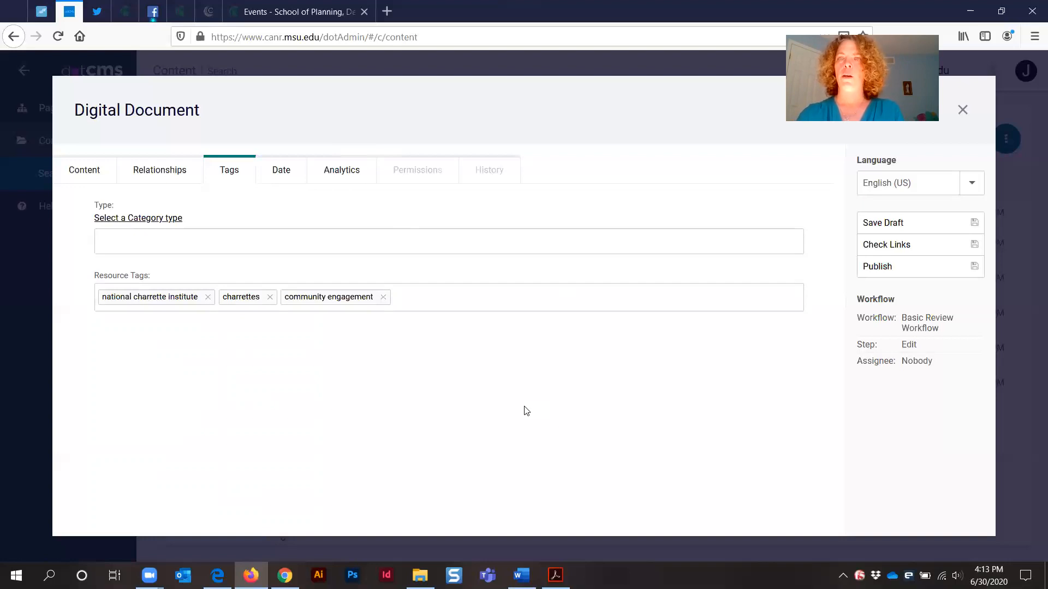
Review the filled-in fields of the document's Content tab, from title and summary down to author and body
click(83, 171)
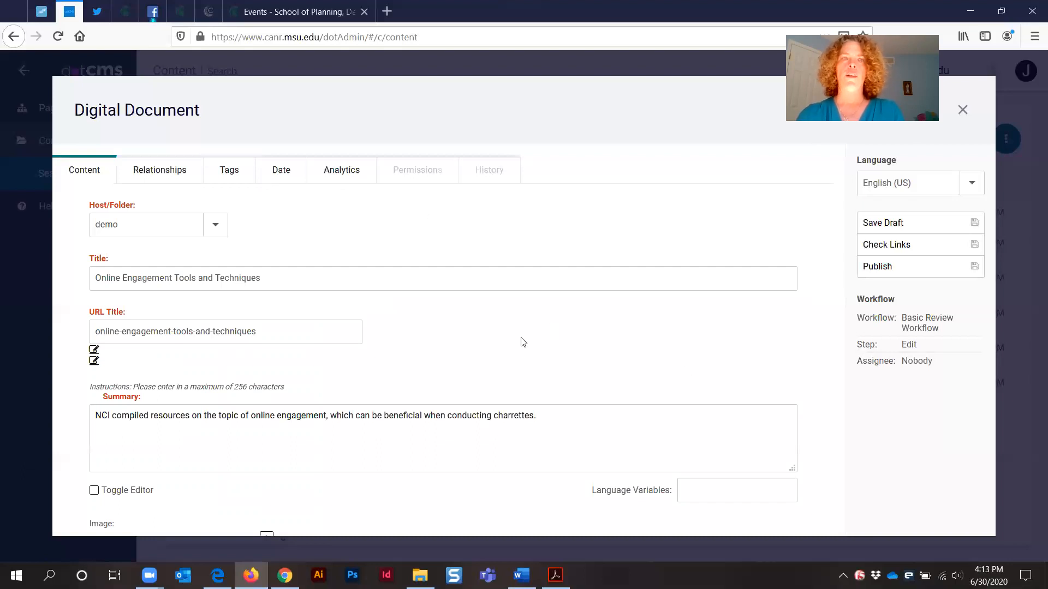
scroll(505, 358, down, 10)
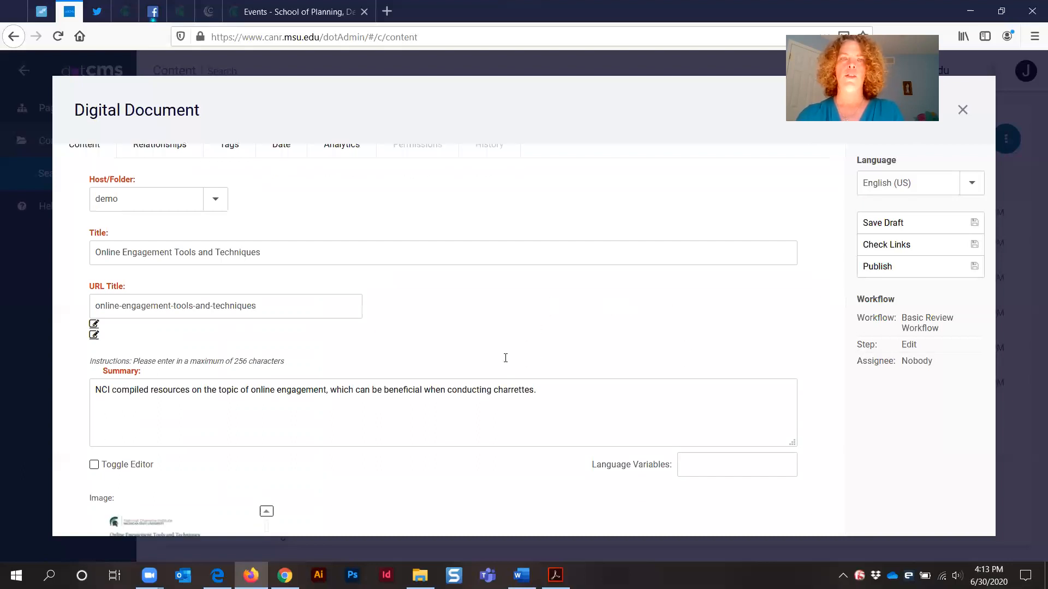
scroll(480, 308, up, 7)
scroll(442, 464, up, 8)
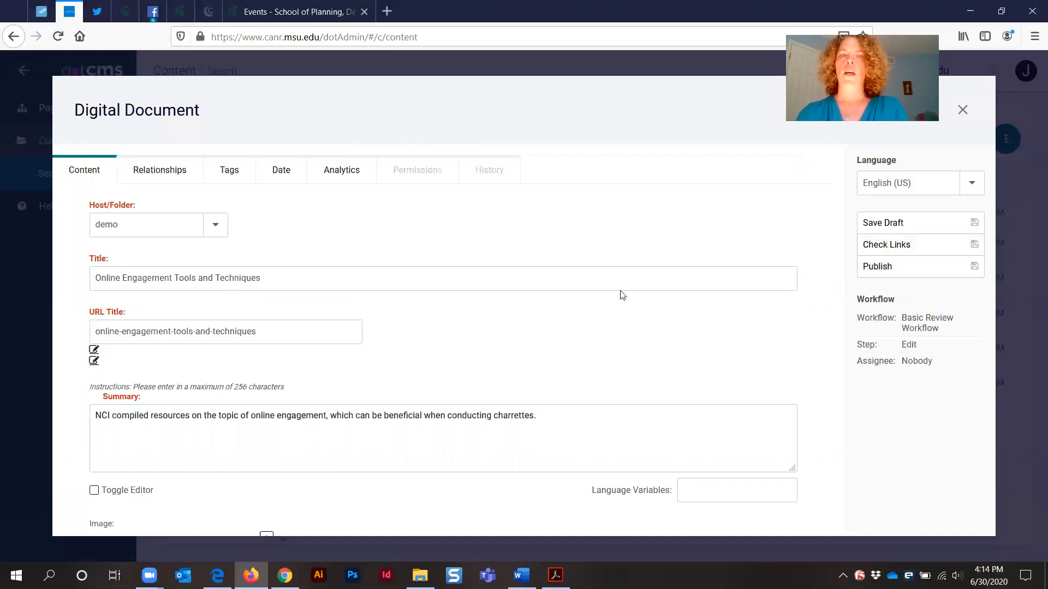
scroll(574, 301, down, 7)
scroll(575, 300, down, 12)
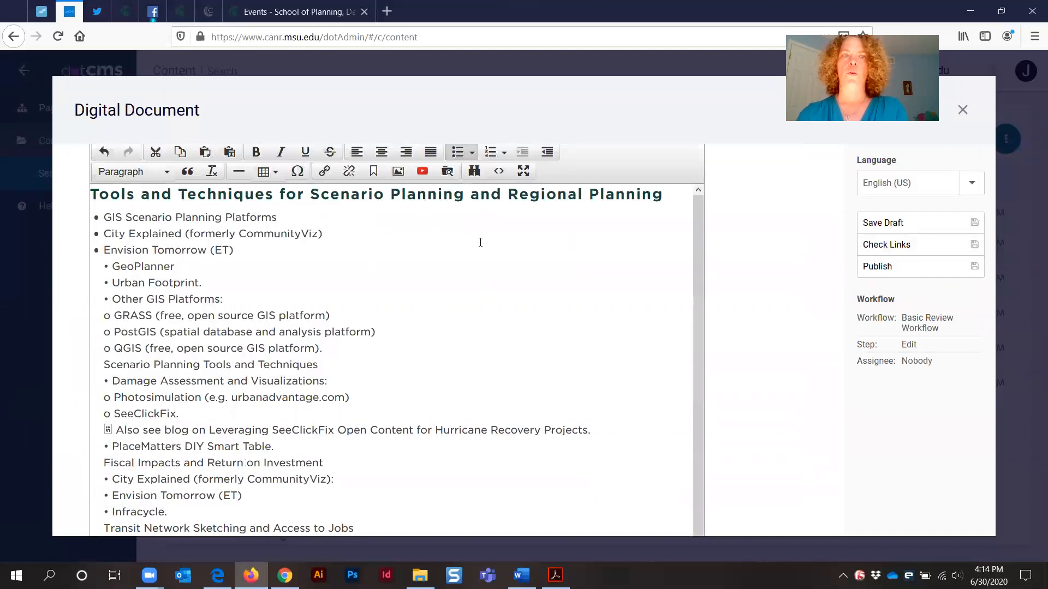
scroll(475, 247, up, 1)
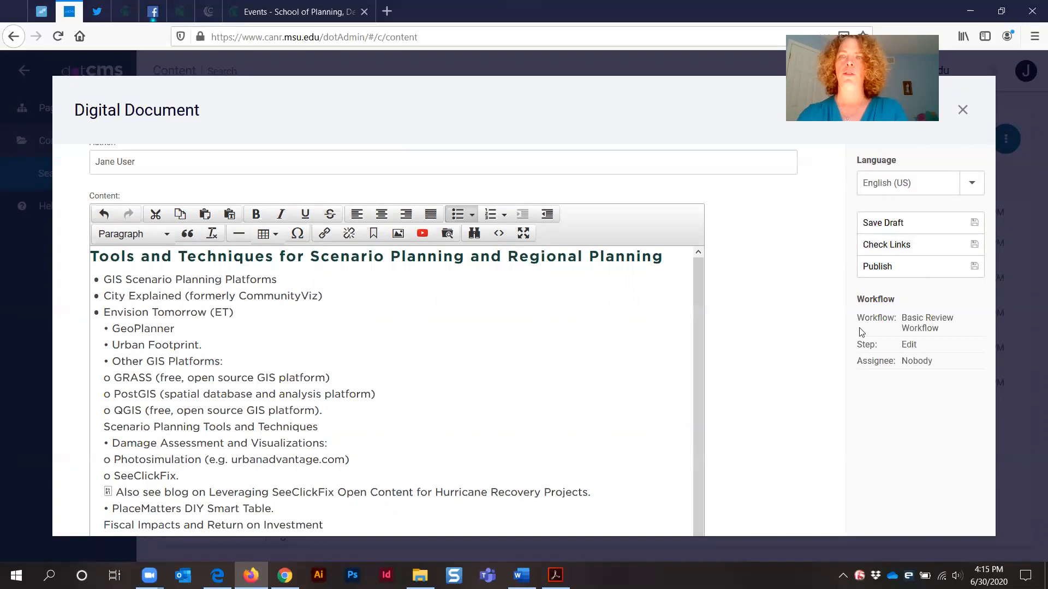
scroll(833, 302, up, 3)
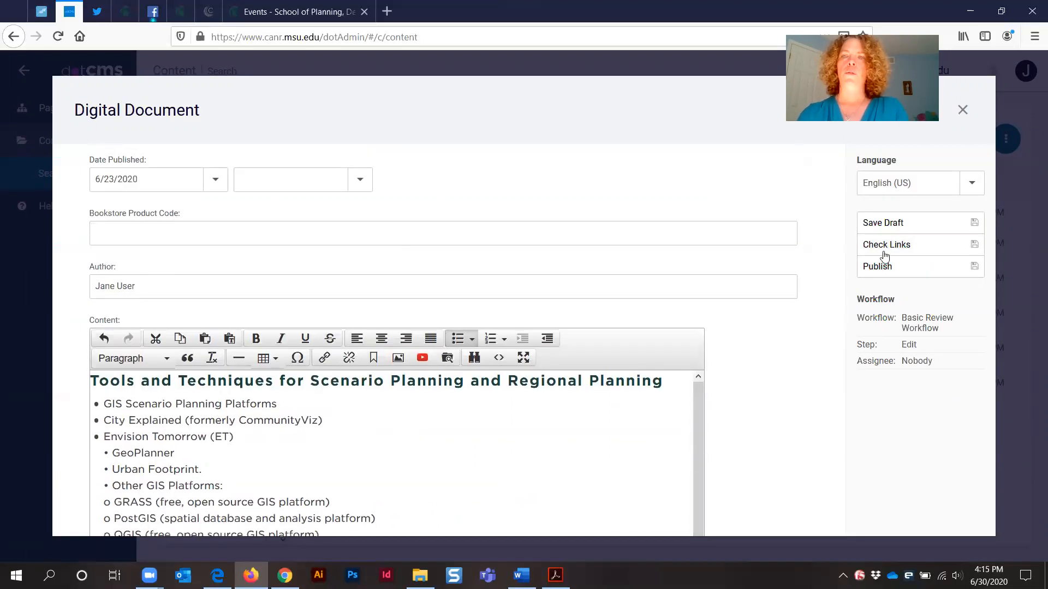
Save the Digital Document
click(886, 223)
click(518, 365)
scroll(312, 223, down, 10)
scroll(310, 221, up, 10)
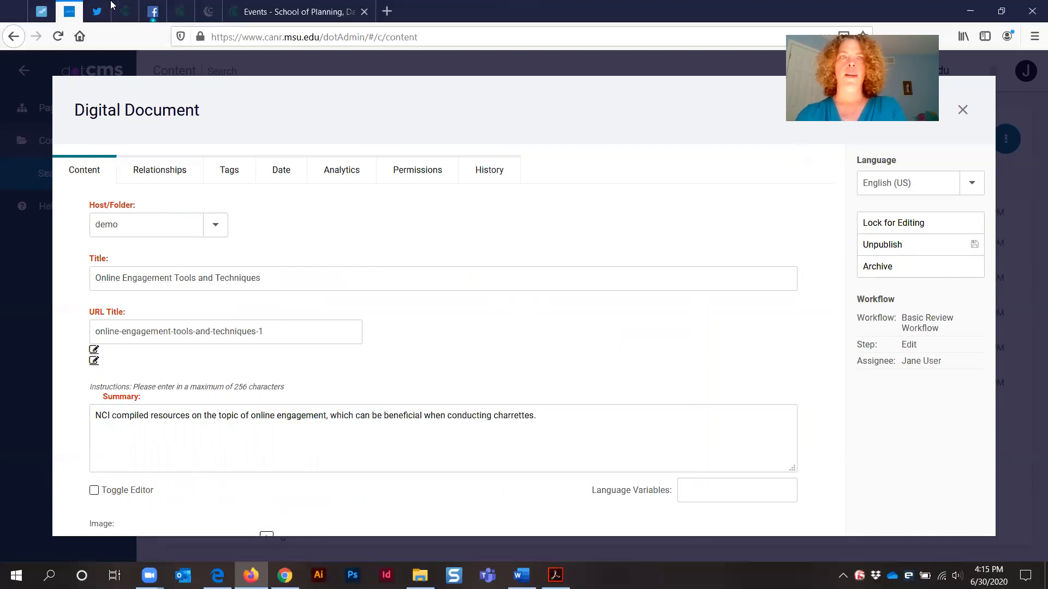
Browse the dotCMS training videos page in the other browser tab
click(125, 11)
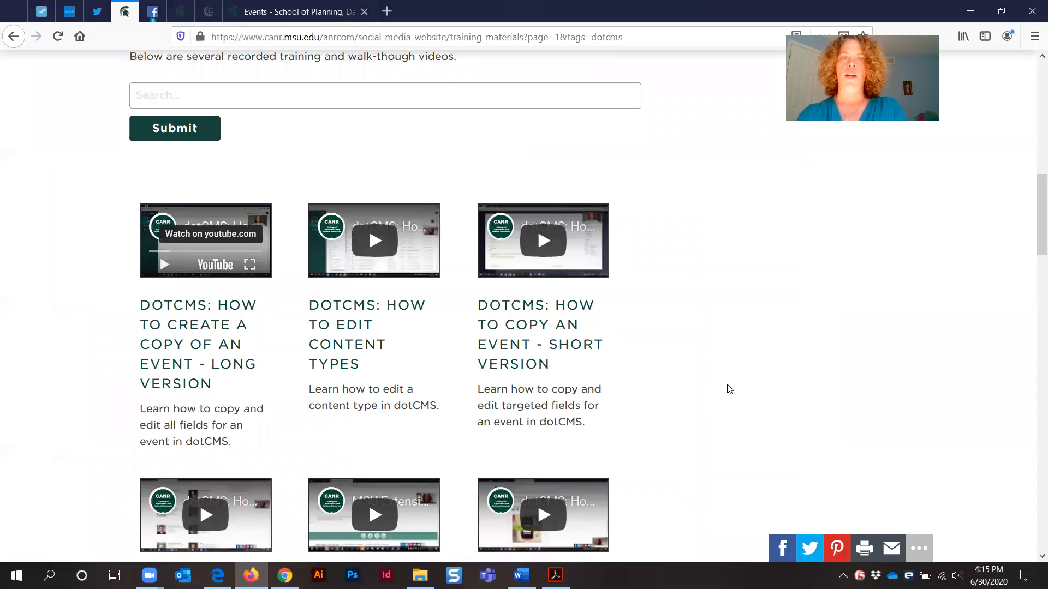
scroll(729, 389, up, 10)
scroll(729, 389, down, 10)
scroll(729, 389, down, 8)
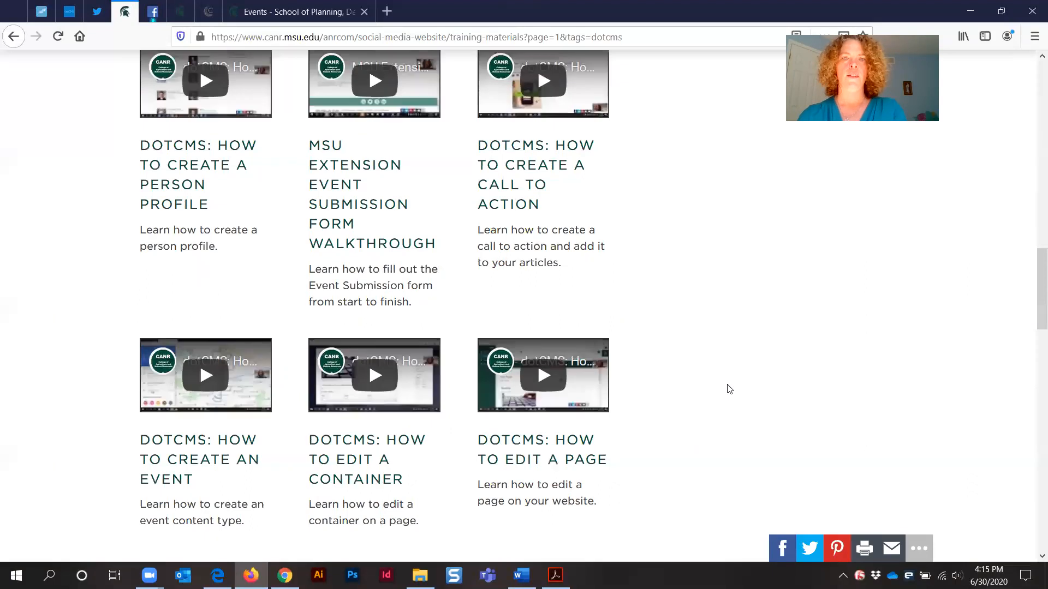
scroll(729, 389, down, 4)
scroll(728, 389, up, 5)
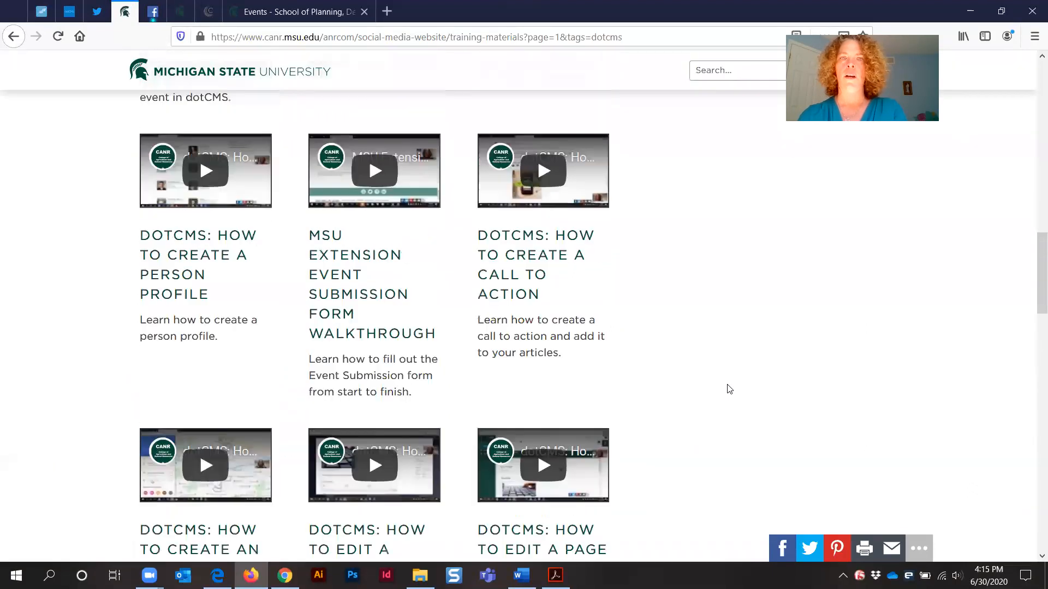
scroll(729, 389, up, 2)
scroll(503, 414, down, 3)
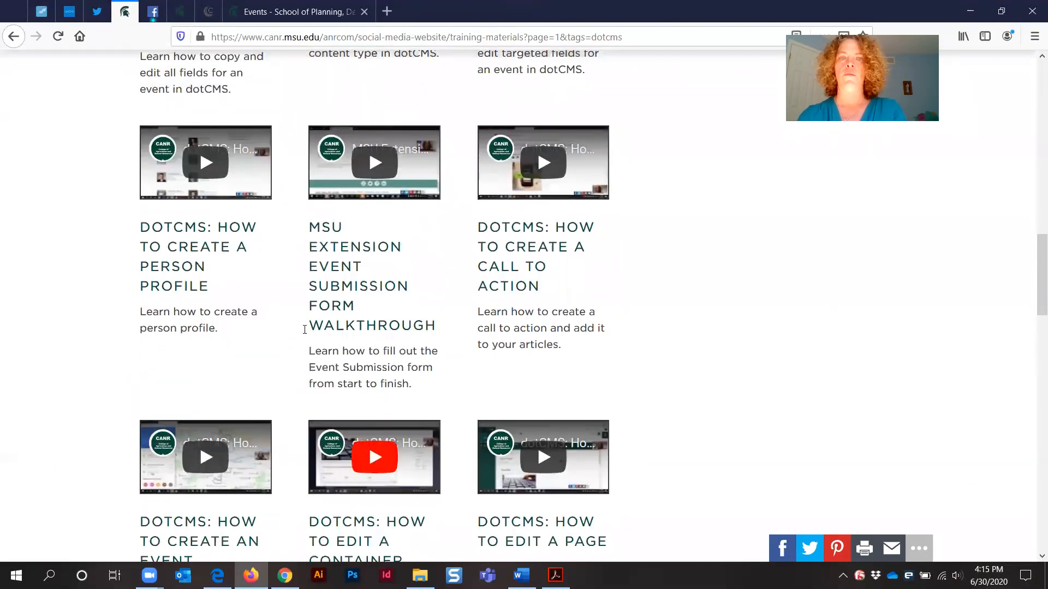
scroll(451, 309, up, 3)
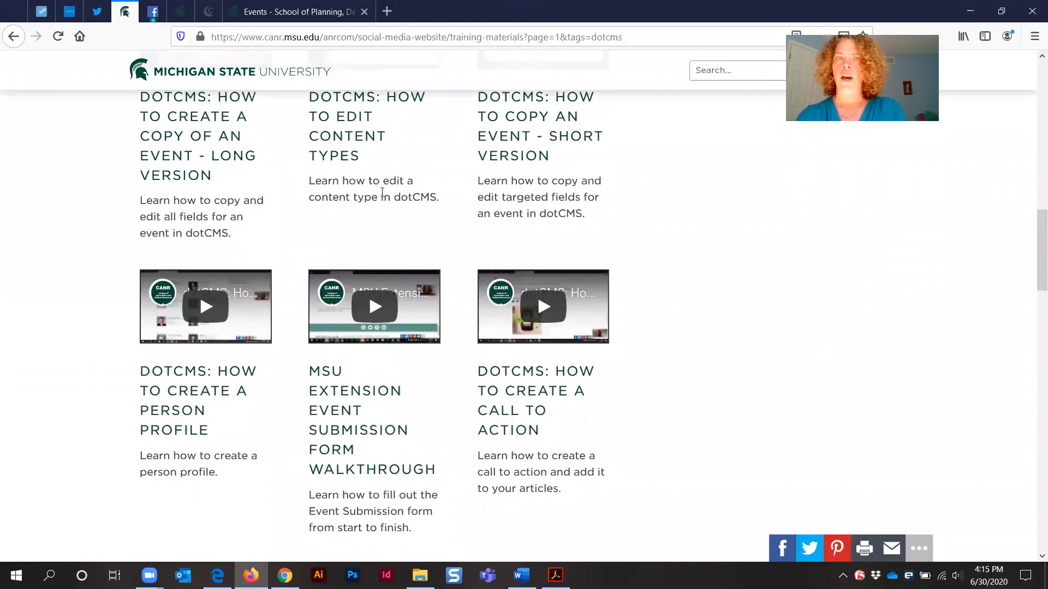
scroll(402, 215, up, 4)
scroll(403, 219, up, 3)
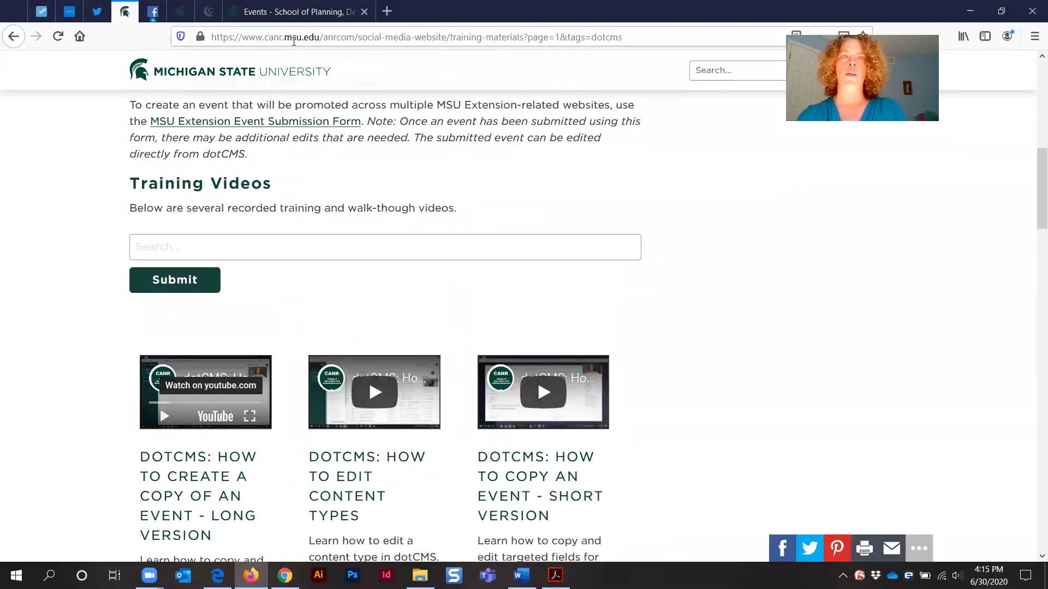
drag(216, 36, 527, 32)
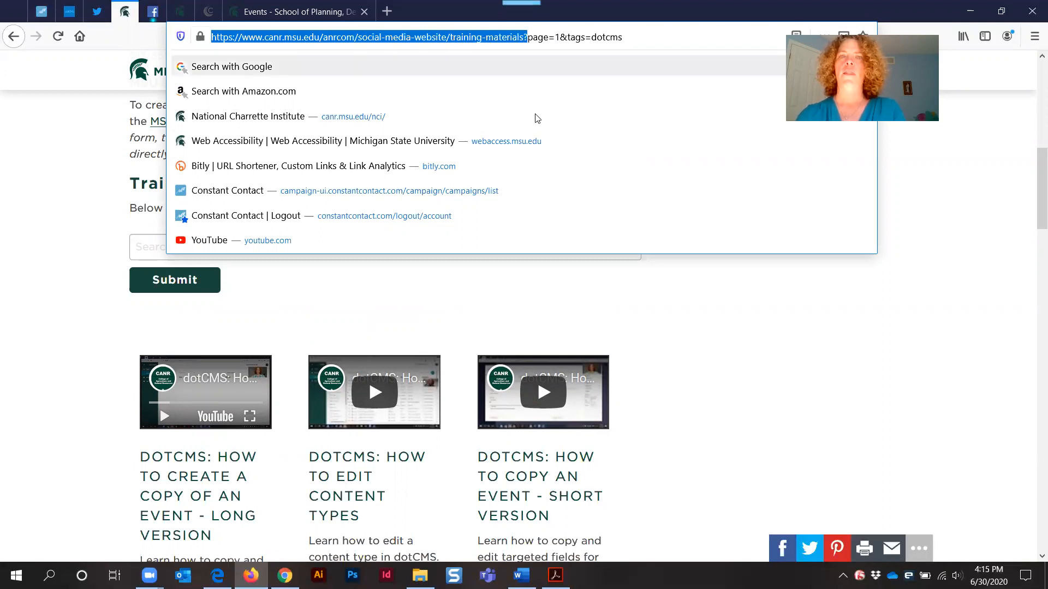
click(489, 314)
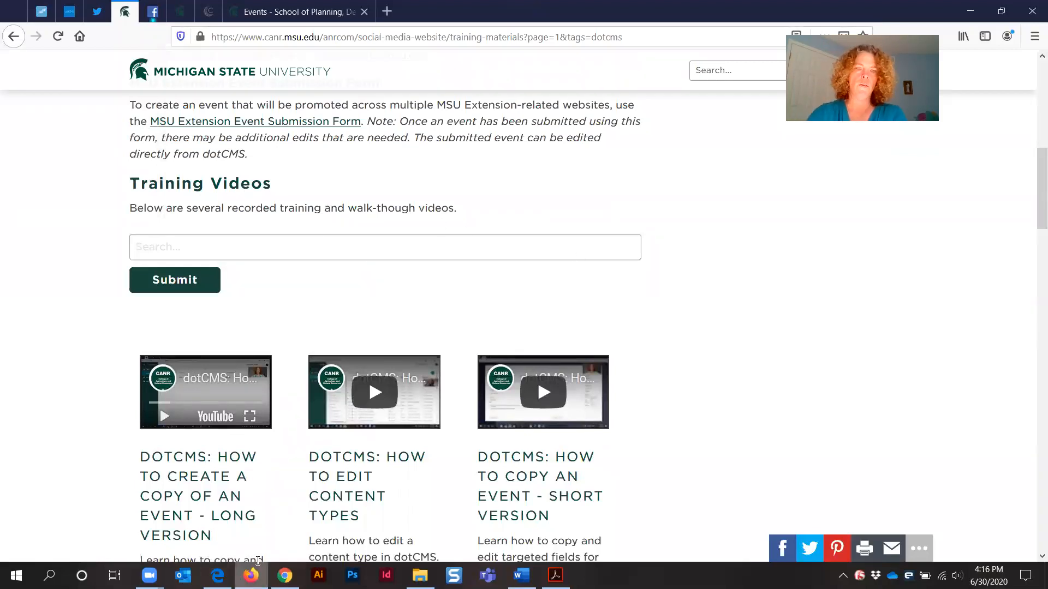
Return to dotCMS, close the Digital Document editor and open the Help Videos section
click(284, 575)
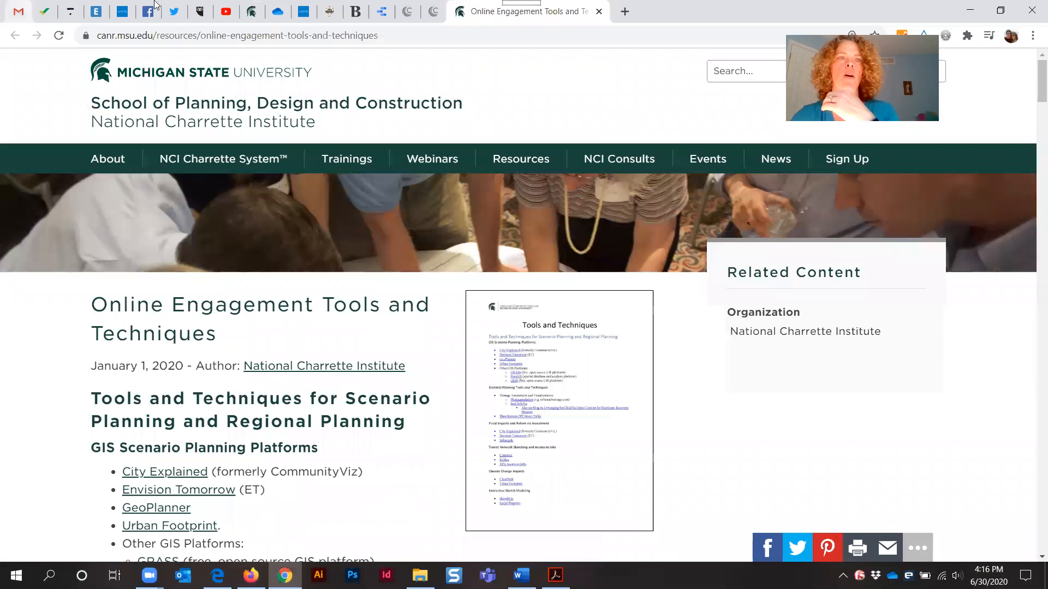
click(250, 575)
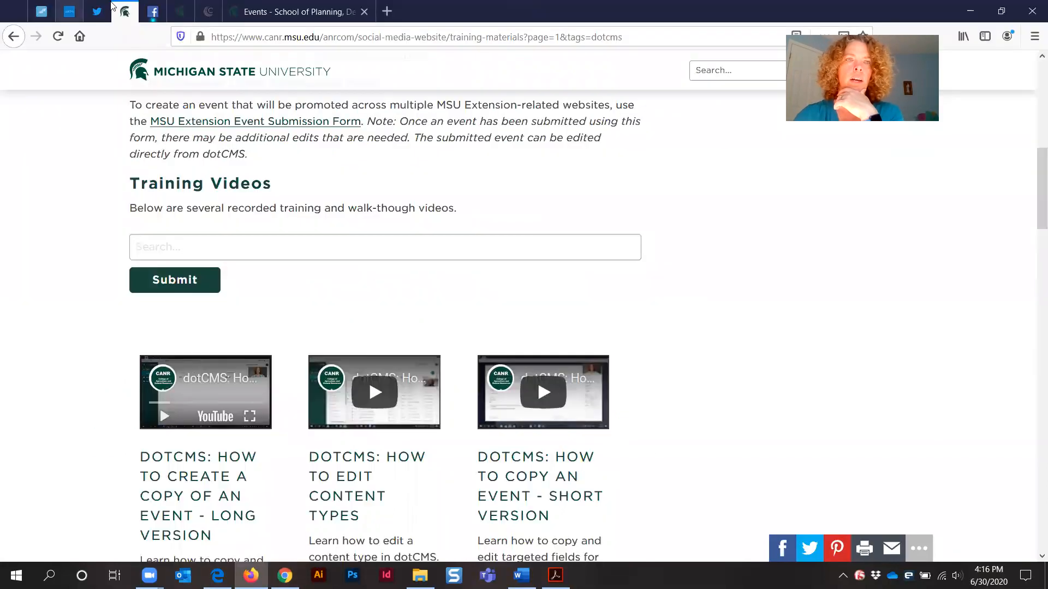
click(71, 13)
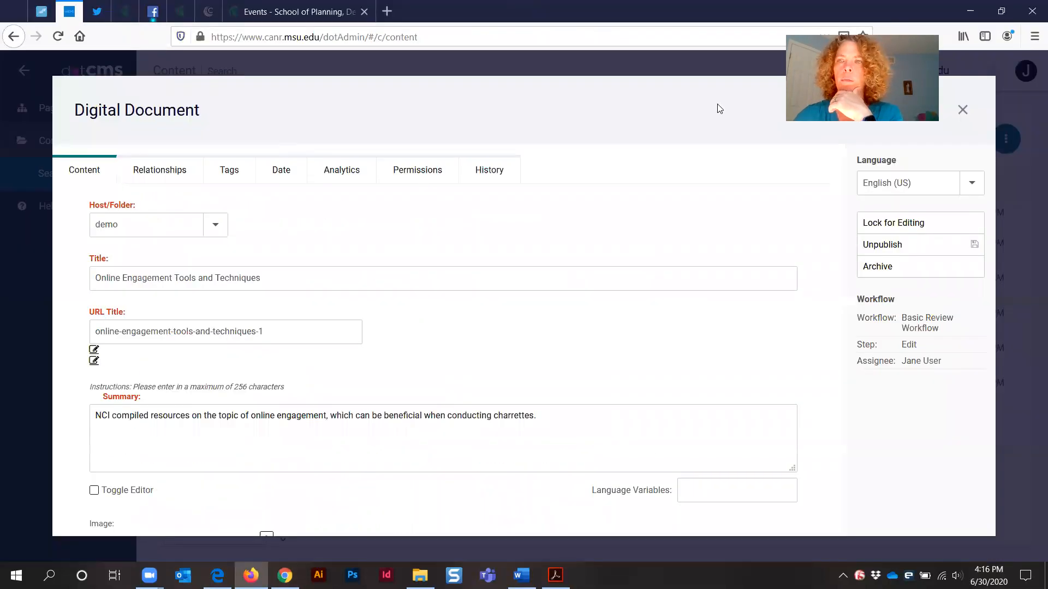
click(962, 110)
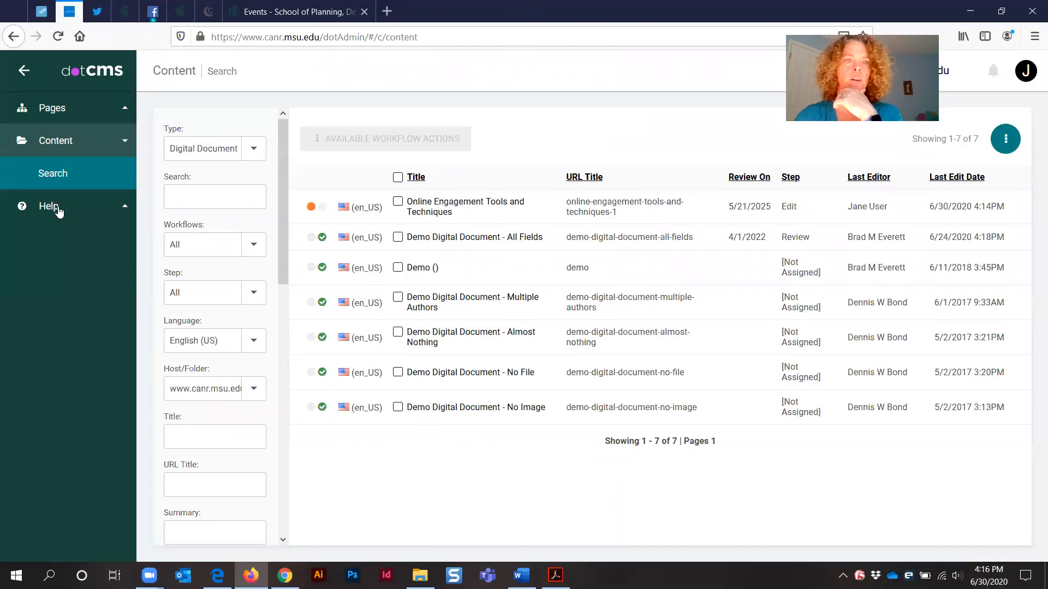
click(49, 206)
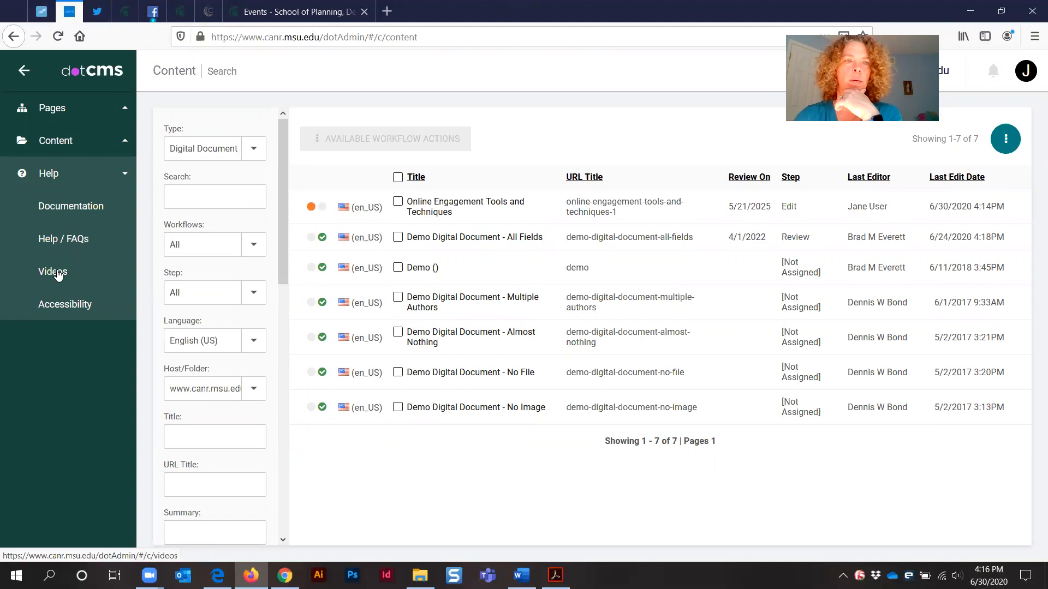
click(59, 274)
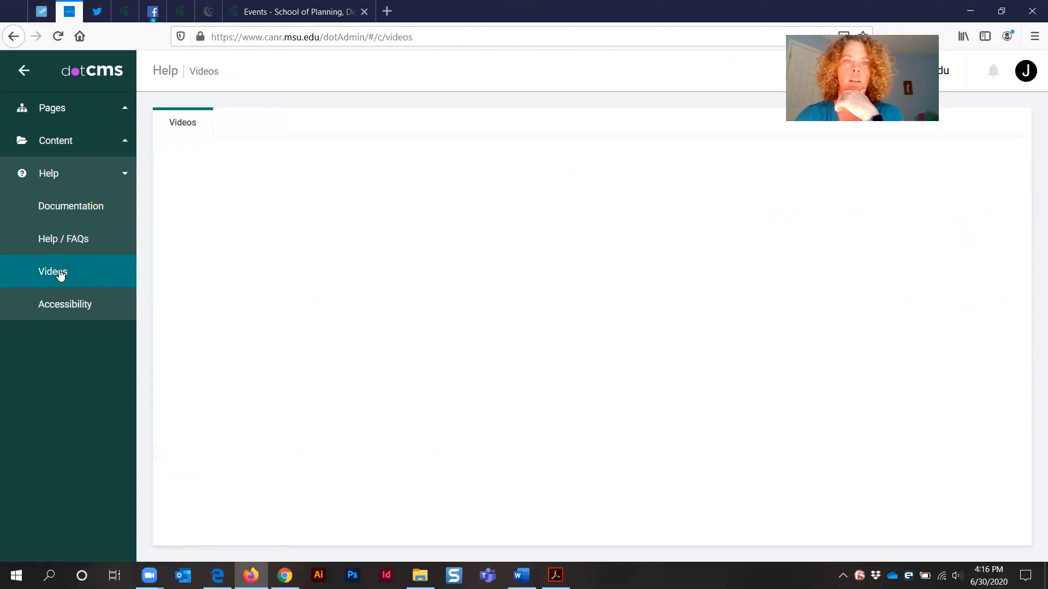